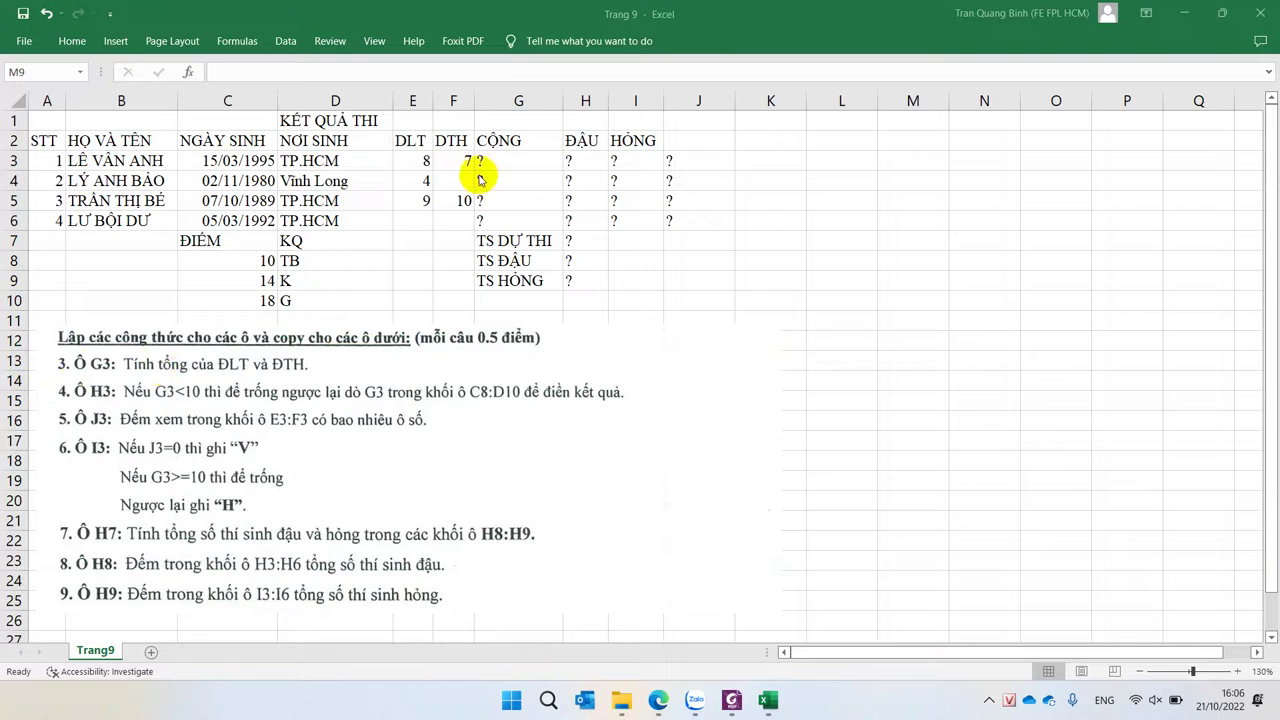
Enter =SUM(E3:F3) in G3 to total the DLT and DTH scores of the first candidate
{"action": "left_click", "coordinate": [505, 163]}
{"action": "type", "text": "="}
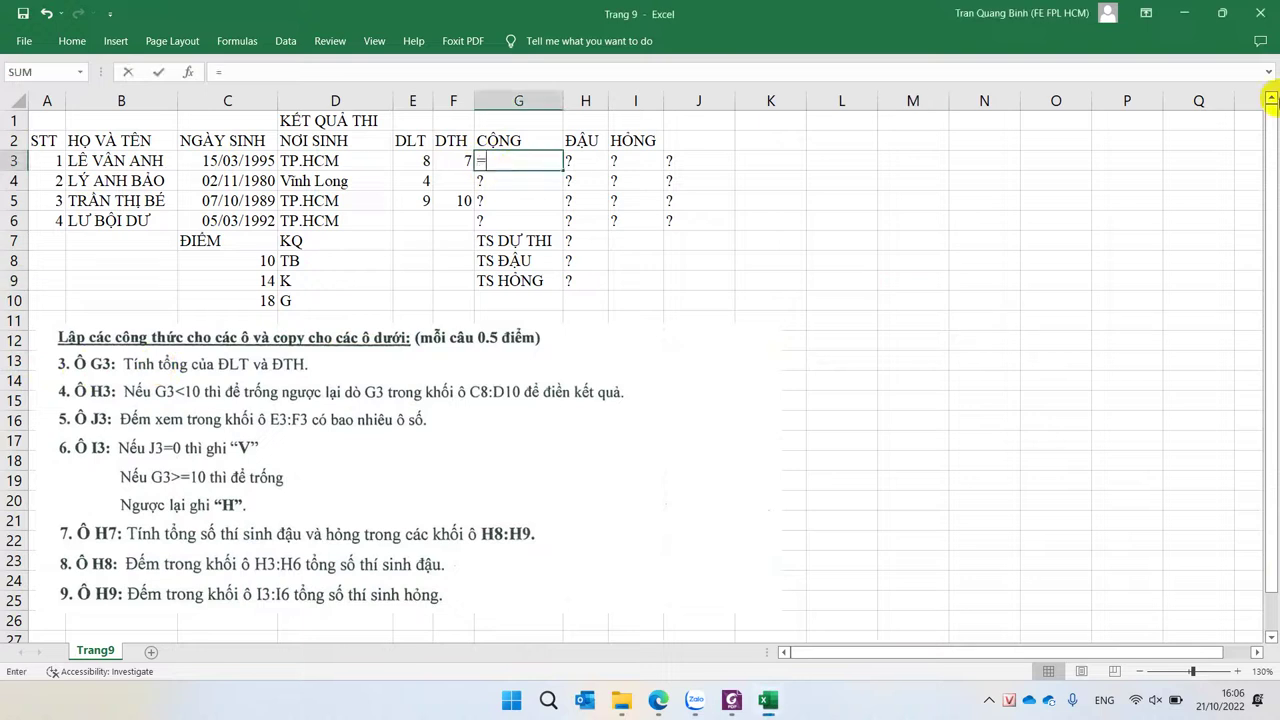
{"action": "type", "text": "sum("}
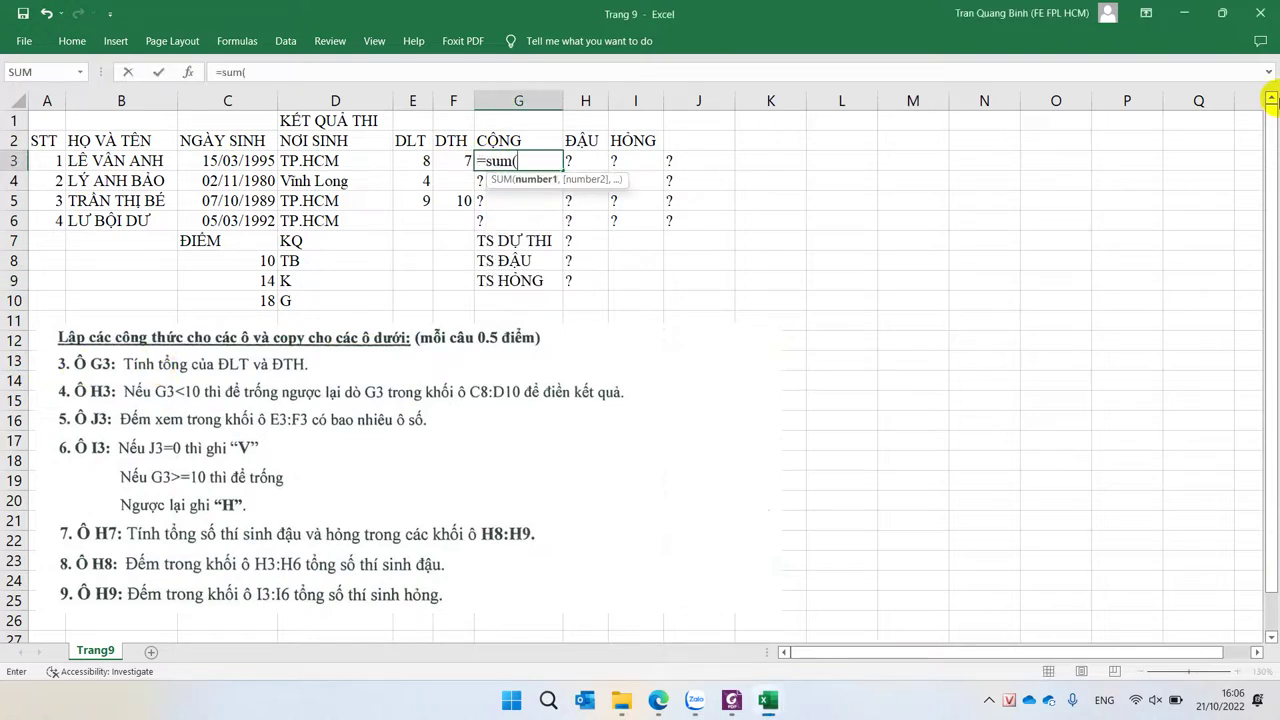
{"action": "key", "text": "Left"}
{"action": "key", "text": "Left"}
{"action": "key", "text": "shift+Right"}
{"action": "key", "text": "Return"}
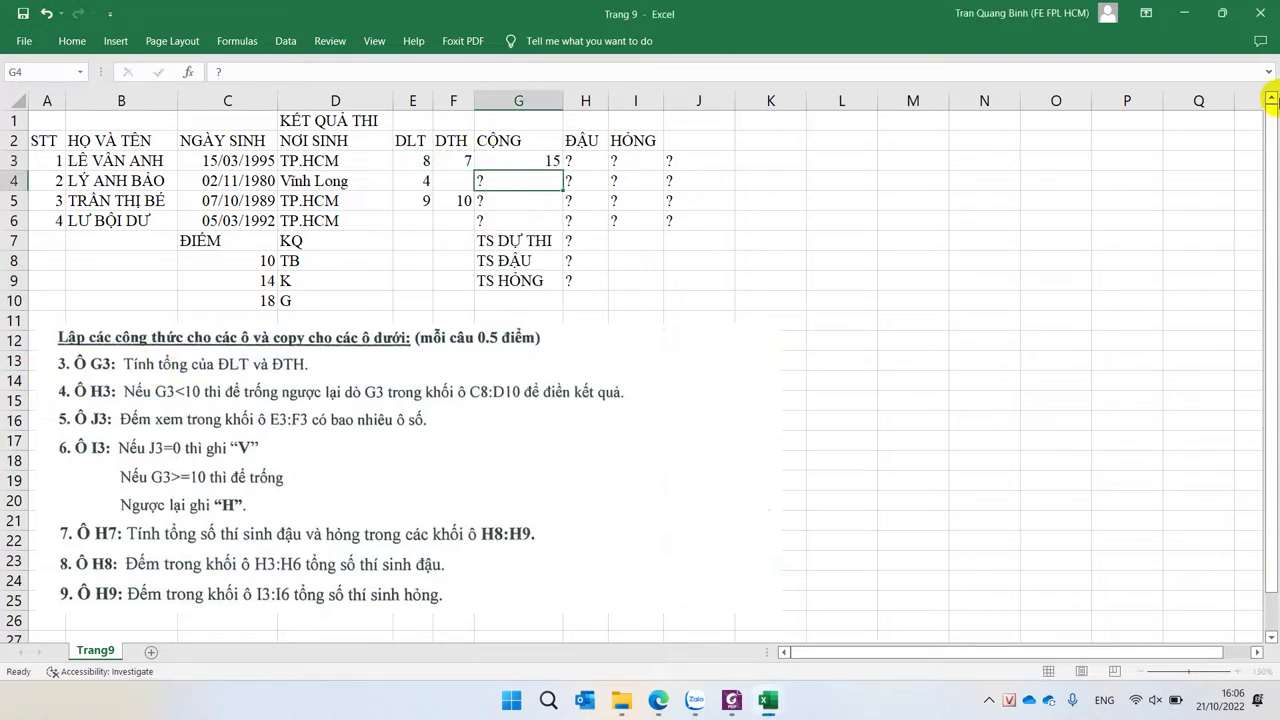
Copy the SUM formula from G3 down to G4:G6 in the CỘNG column
{"action": "key", "text": "ctrl+d"}
{"action": "key", "text": "Return"}
{"action": "key", "text": "ctrl+d"}
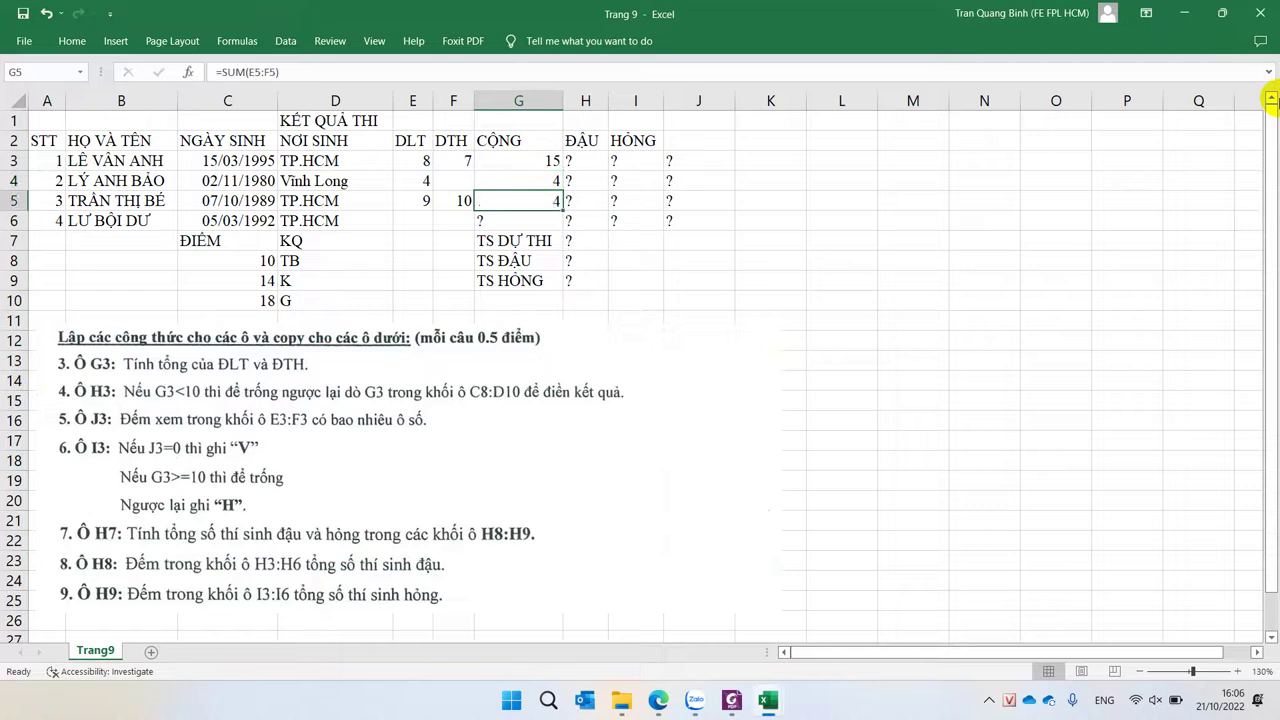
{"action": "key", "text": "Return"}
{"action": "key", "text": "ctrl+d"}
{"action": "key", "text": "Up"}
{"action": "key", "text": "Up"}
{"action": "key", "text": "Up"}
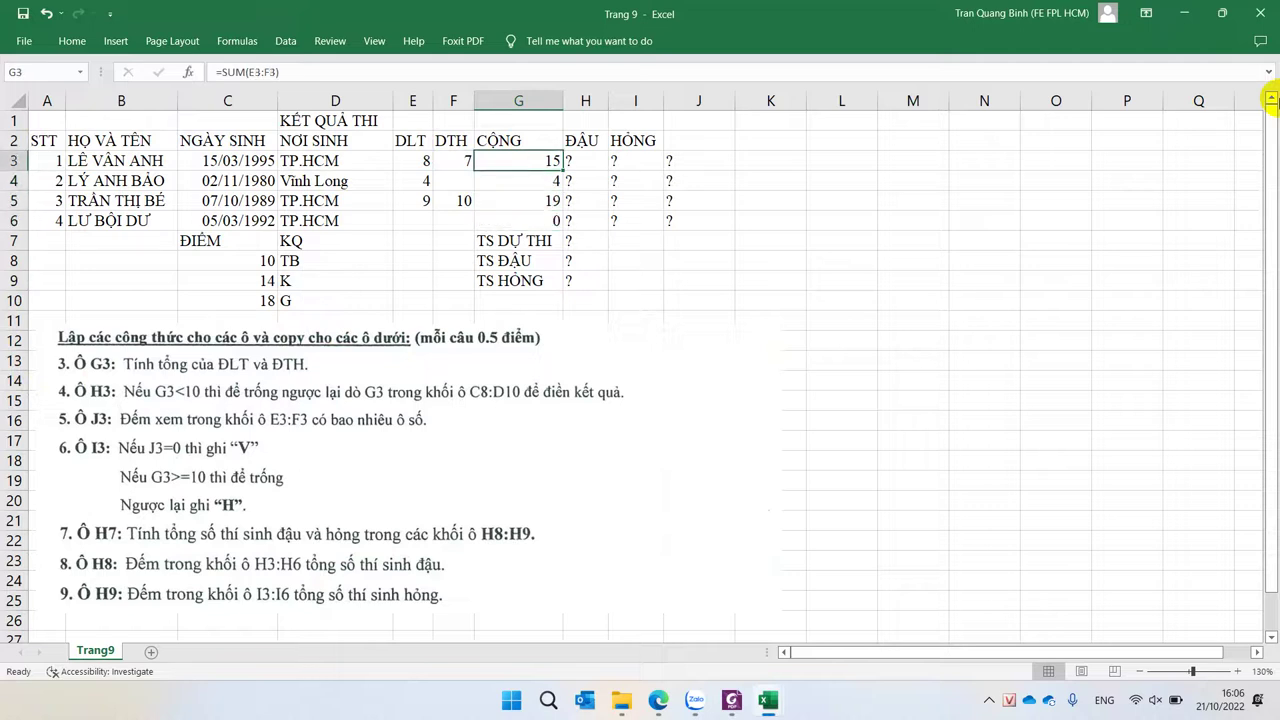
Start an IF formula in H3 that tests G3<10 and returns an empty string "" when true
{"action": "key", "text": "Right"}
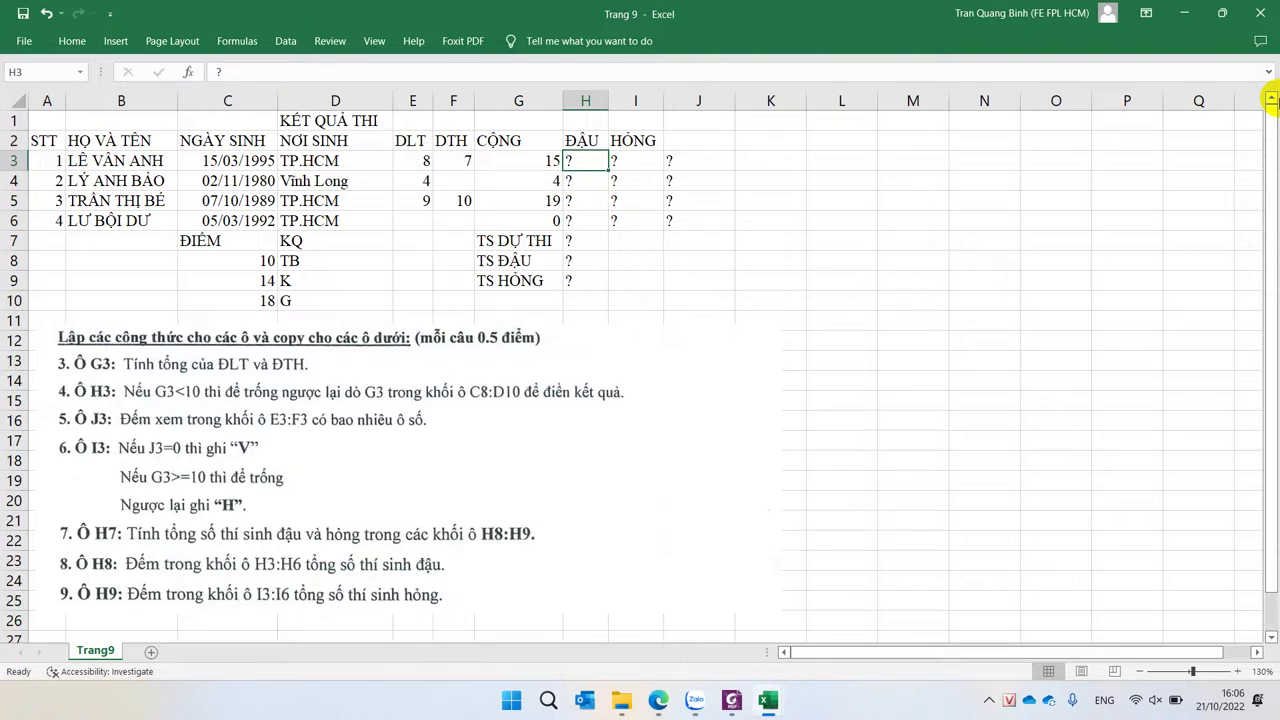
{"action": "type", "text": "=if"}
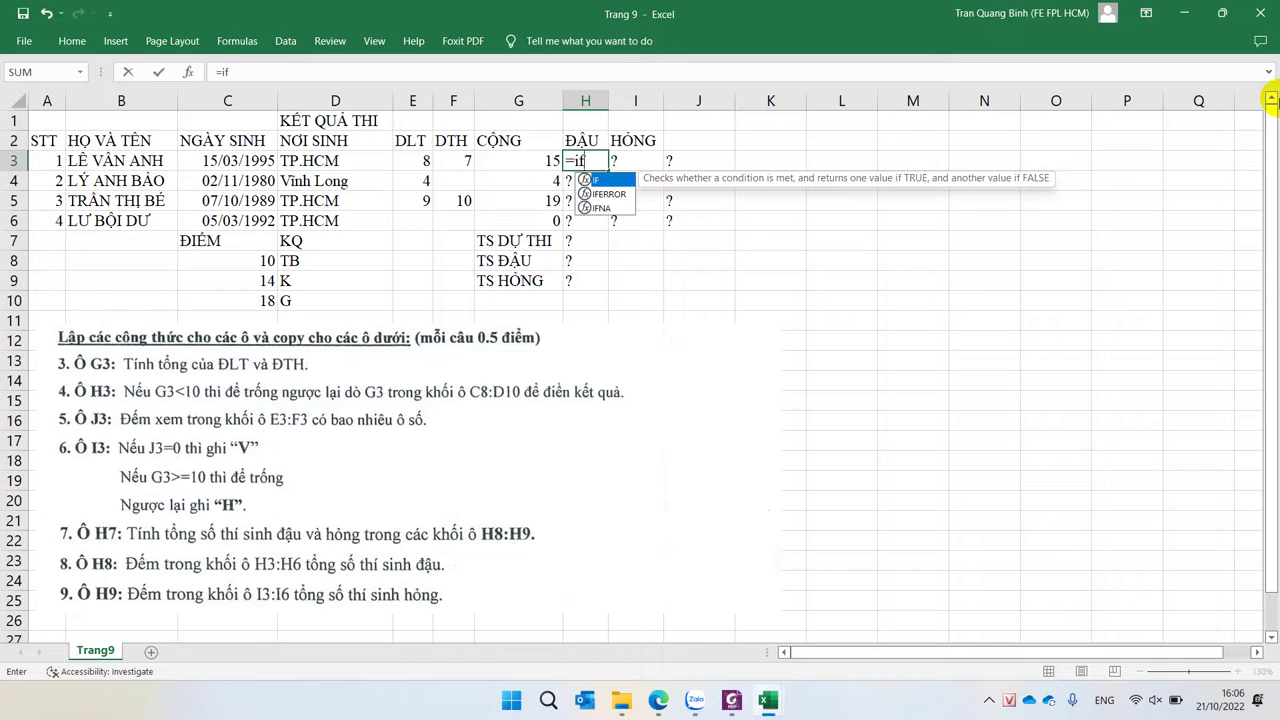
{"action": "type", "text": "("}
{"action": "key", "text": "Left"}
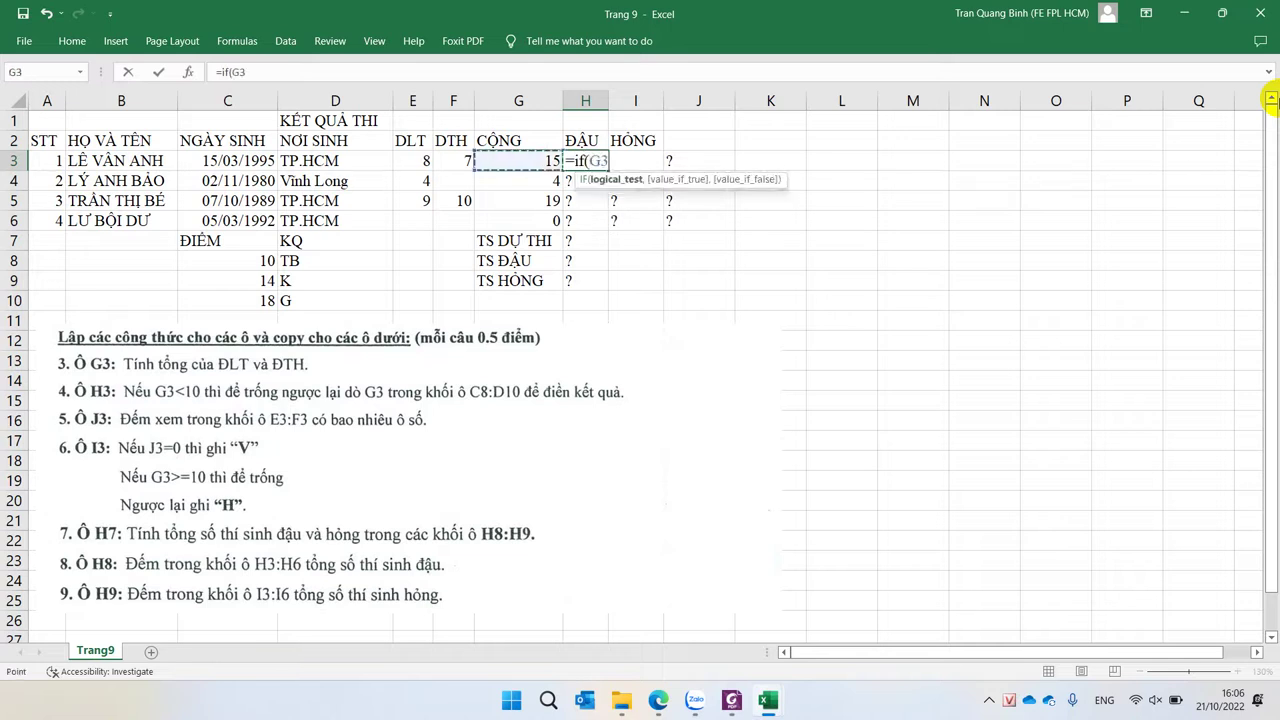
{"action": "type", "text": "<10,"}
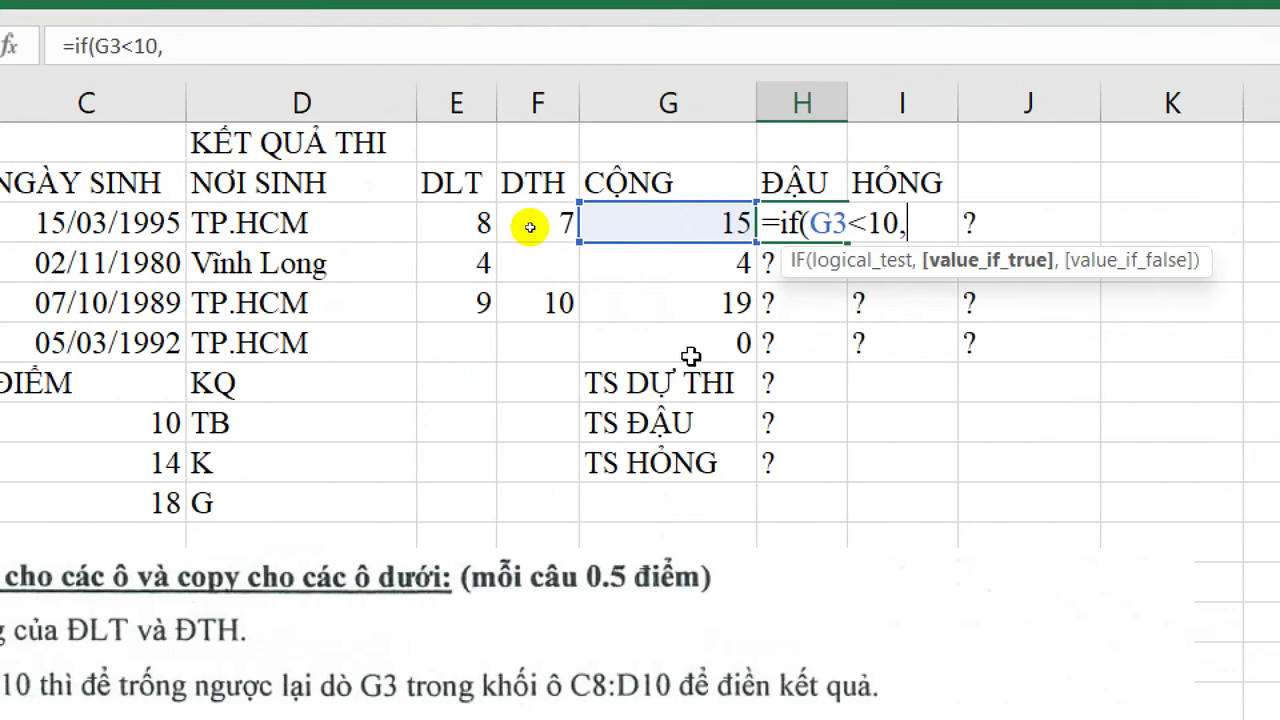
{"action": "type", "text": "\"\","}
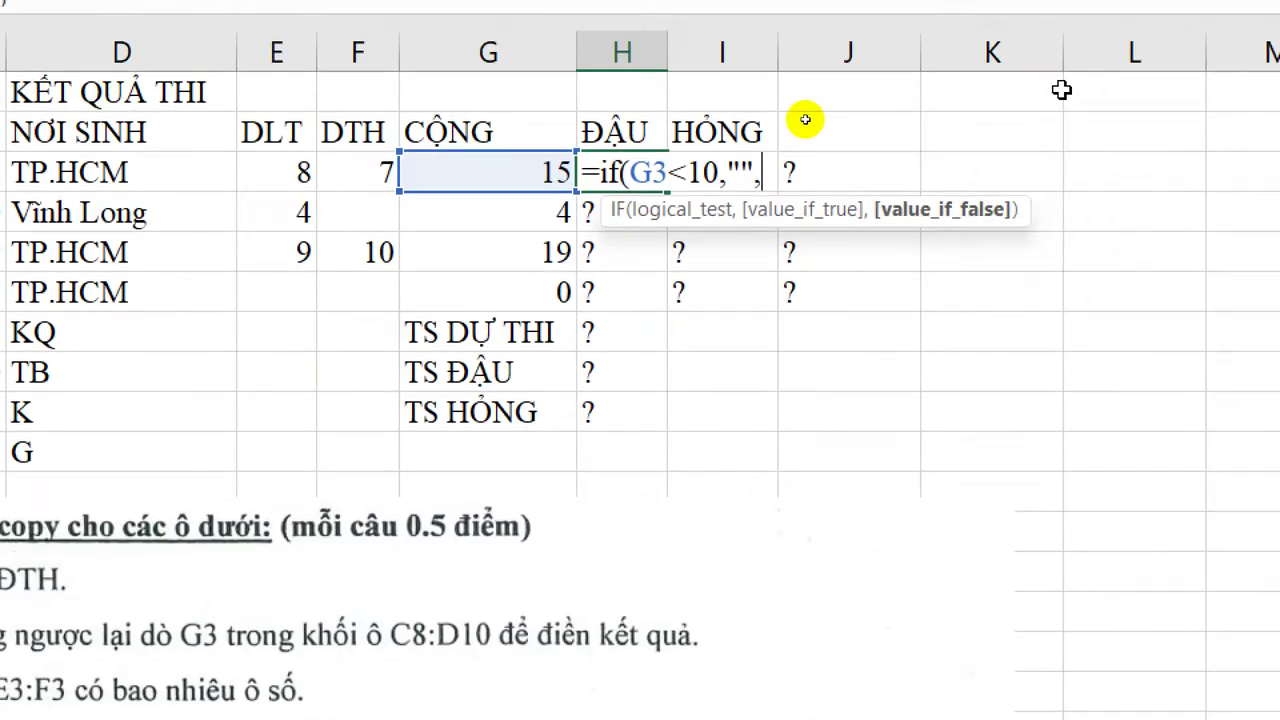
Nest a VLOOKUP as the false value in H3, looking up G3 in the absolute range $C$8:$D$10
{"action": "type", "text": "vlo"}
{"action": "key", "text": "Tab"}
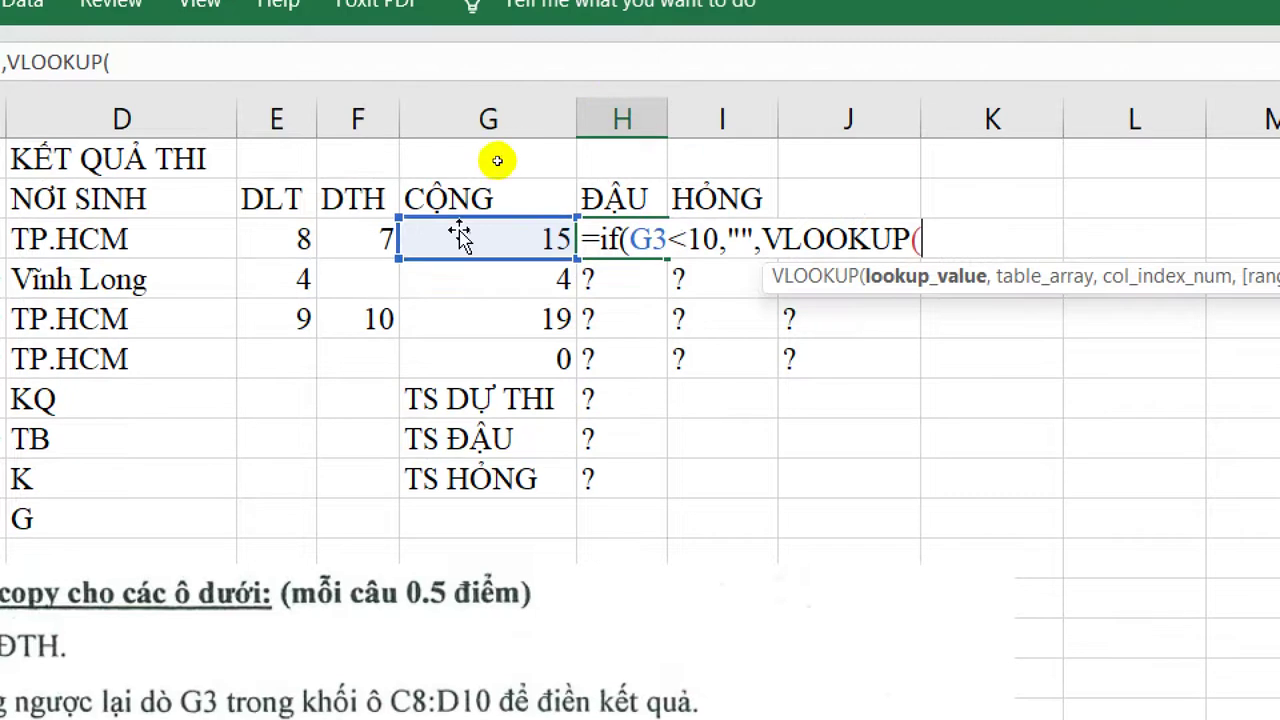
{"action": "left_click", "coordinate": [432, 182]}
{"action": "type", "text": ","}
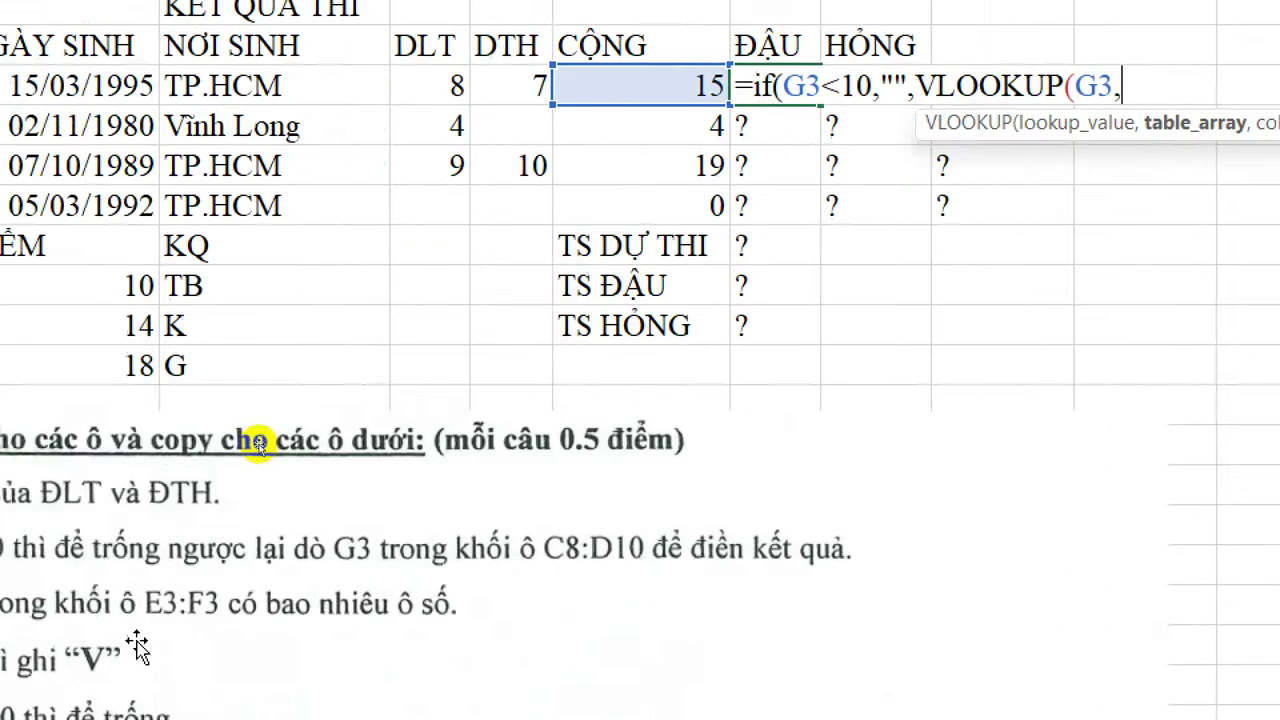
{"action": "left_click_drag", "start_coordinate": [127, 288], "coordinate": [127, 312]}
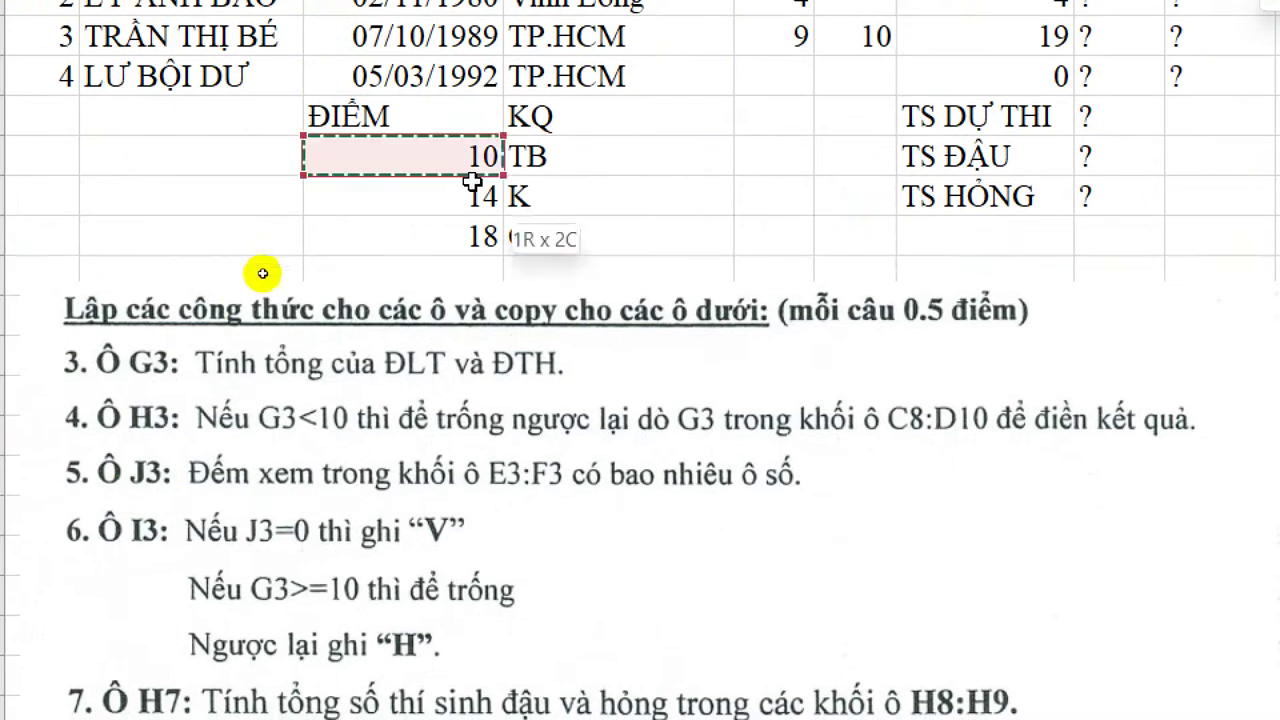
{"action": "left_click_drag", "start_coordinate": [472, 182], "coordinate": [728, 248]}
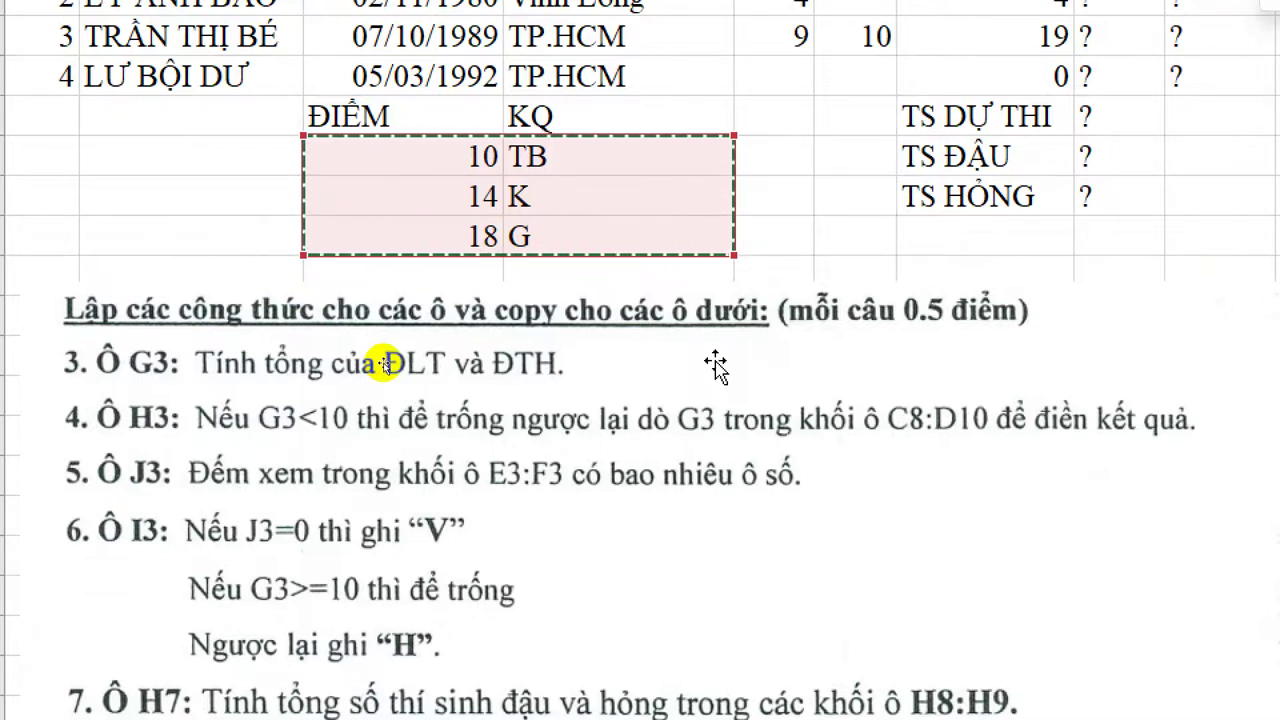
{"action": "key", "text": "F4"}
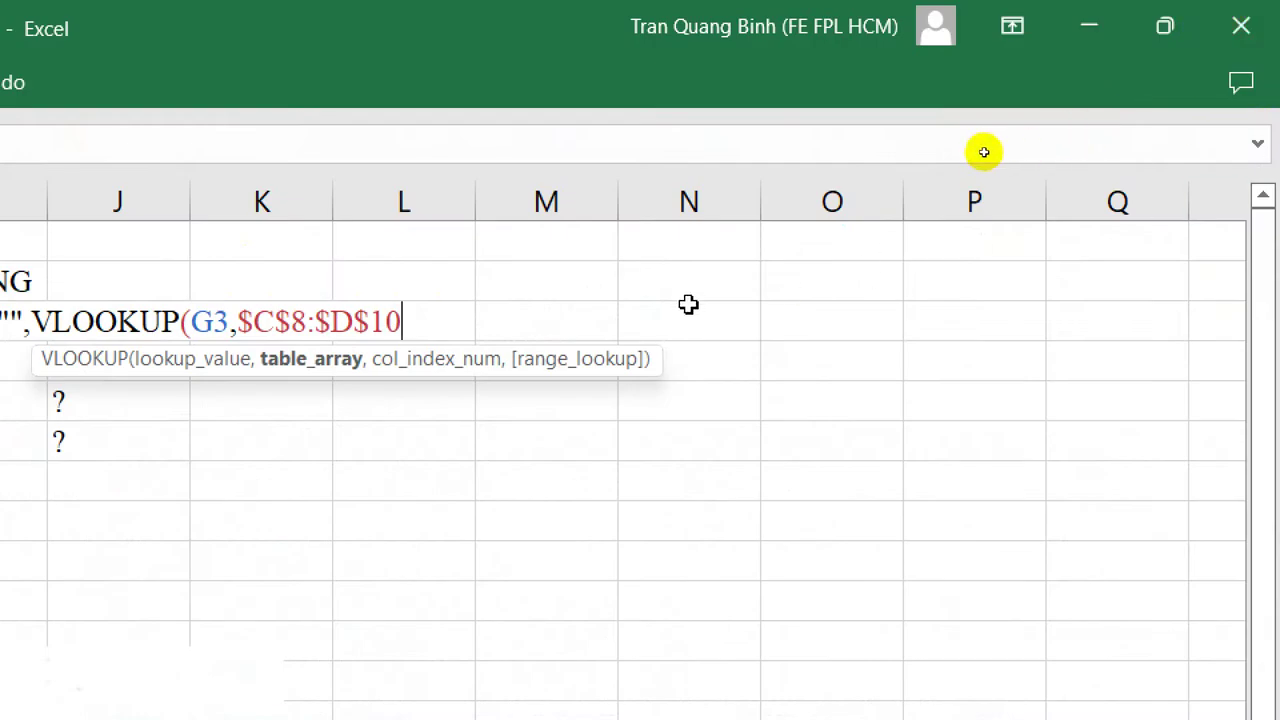
{"action": "type", "text": ","}
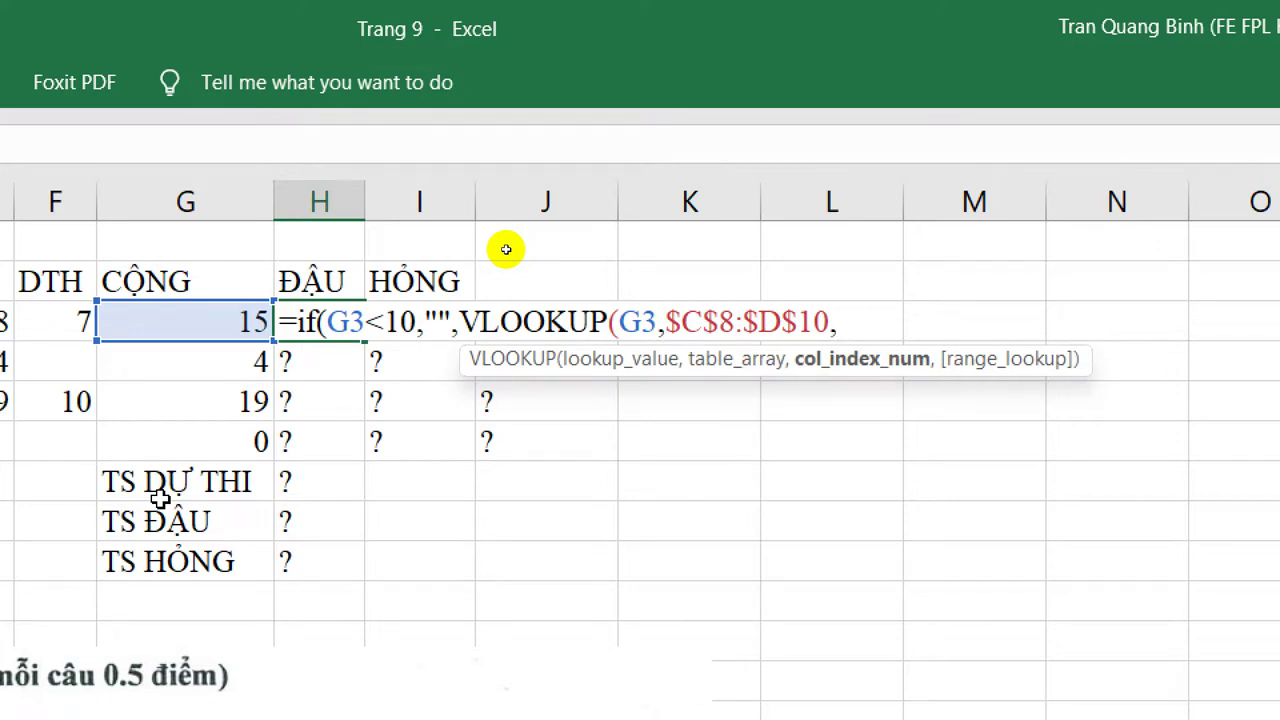
Complete the VLOOKUP in H3 with column index 2 and match type 1, close both functions and commit the formula
{"action": "type", "text": "2,1"}
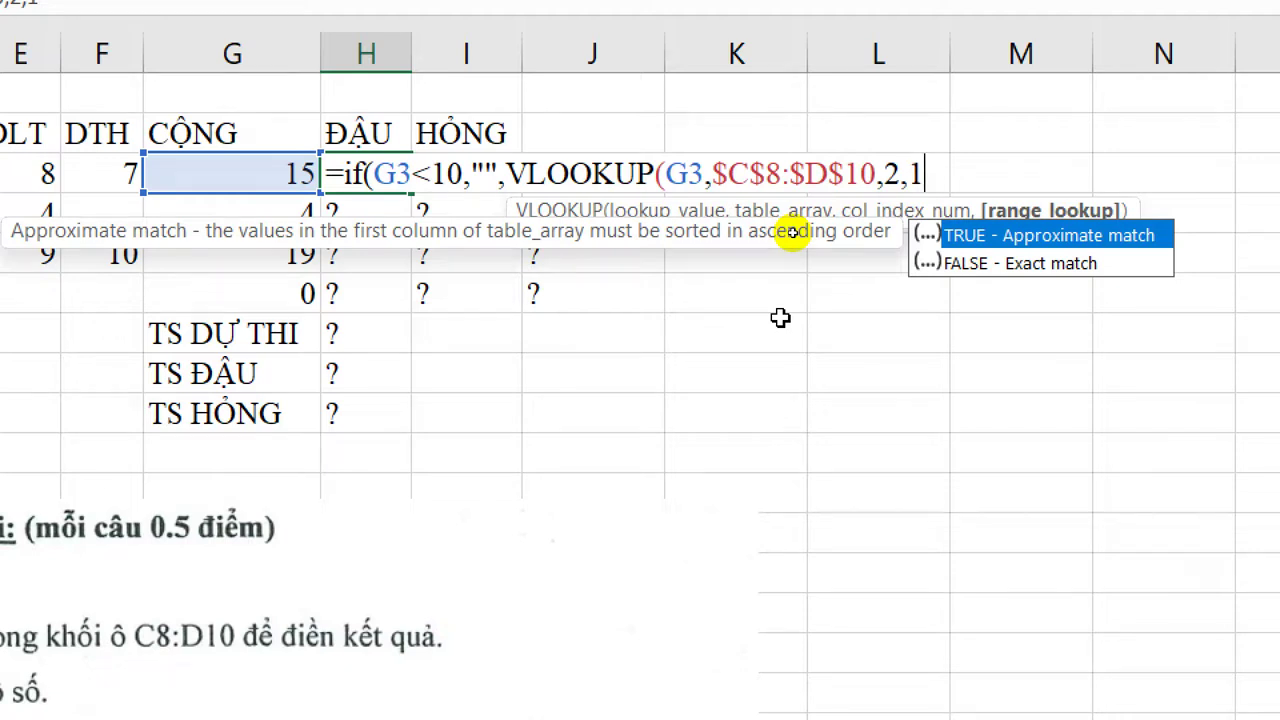
{"action": "type", "text": ")"}
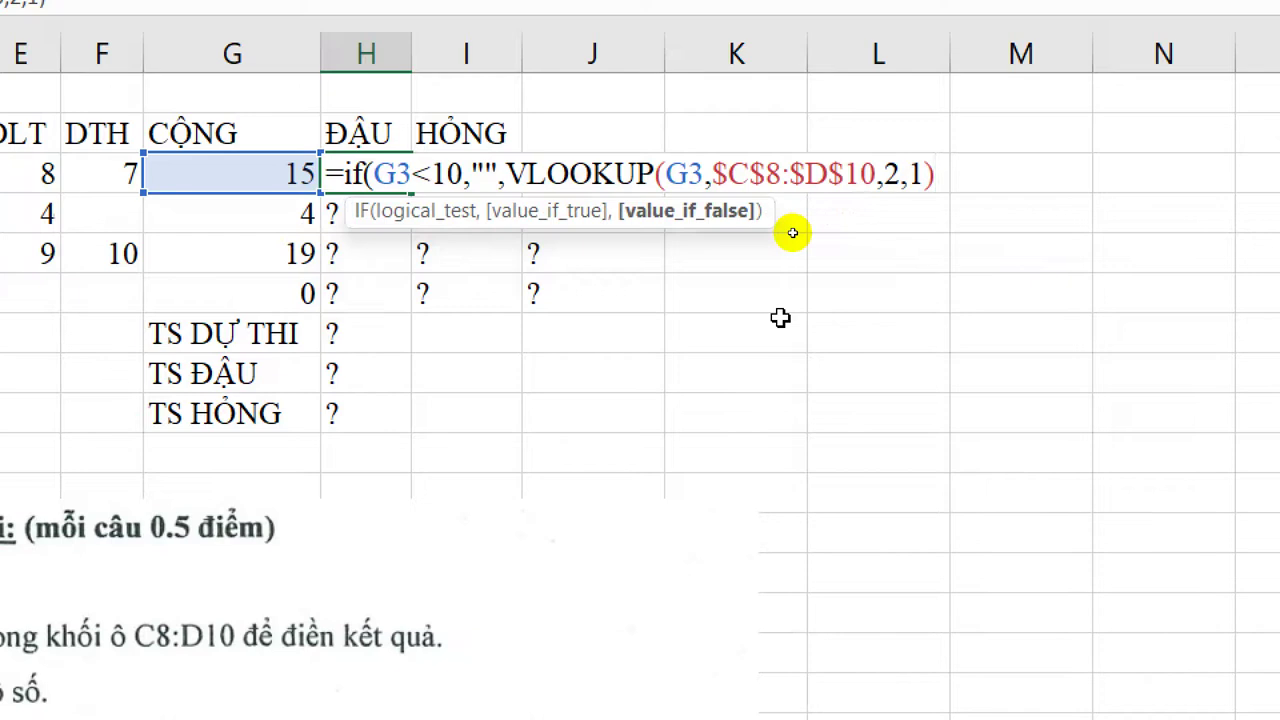
{"action": "type", "text": ")"}
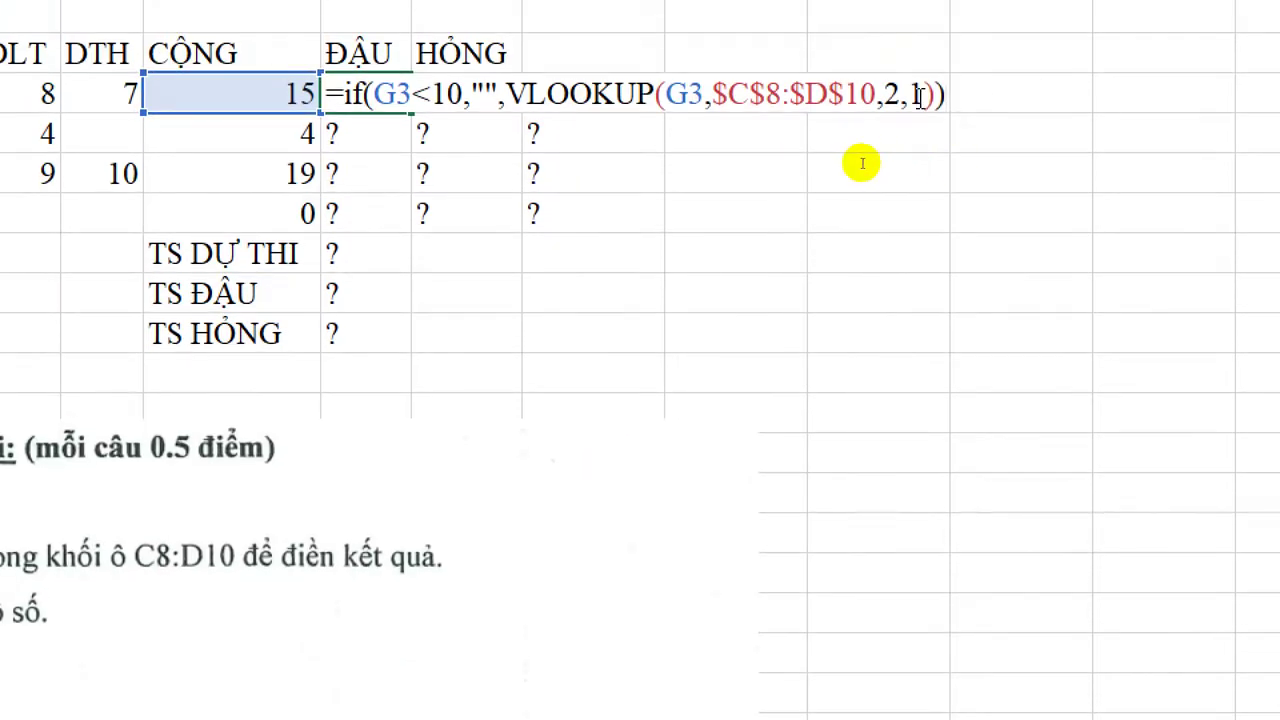
{"action": "key", "text": "Return"}
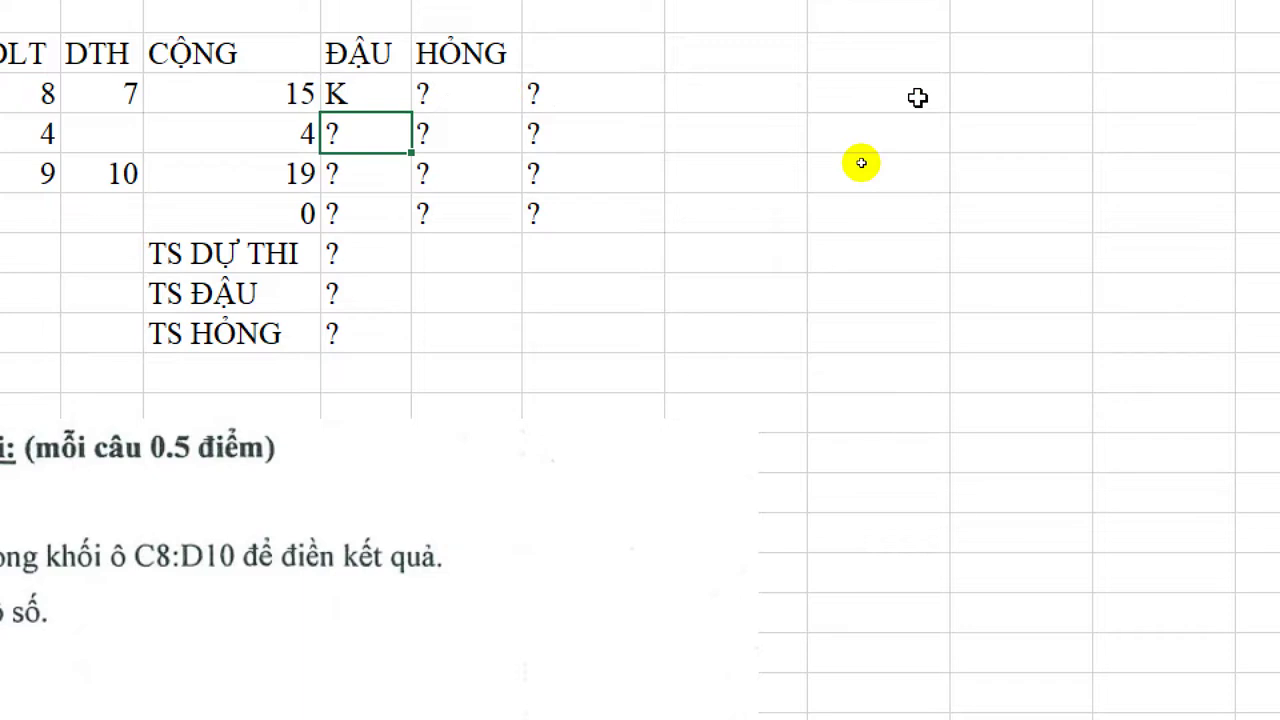
Copy the IF/VLOOKUP formula from H3 down to H4:H6 in the ĐẬU column
{"action": "key", "text": "ctrl+d"}
{"action": "key", "text": "Down"}
{"action": "key", "text": "ctrl+d"}
{"action": "key", "text": "Down"}
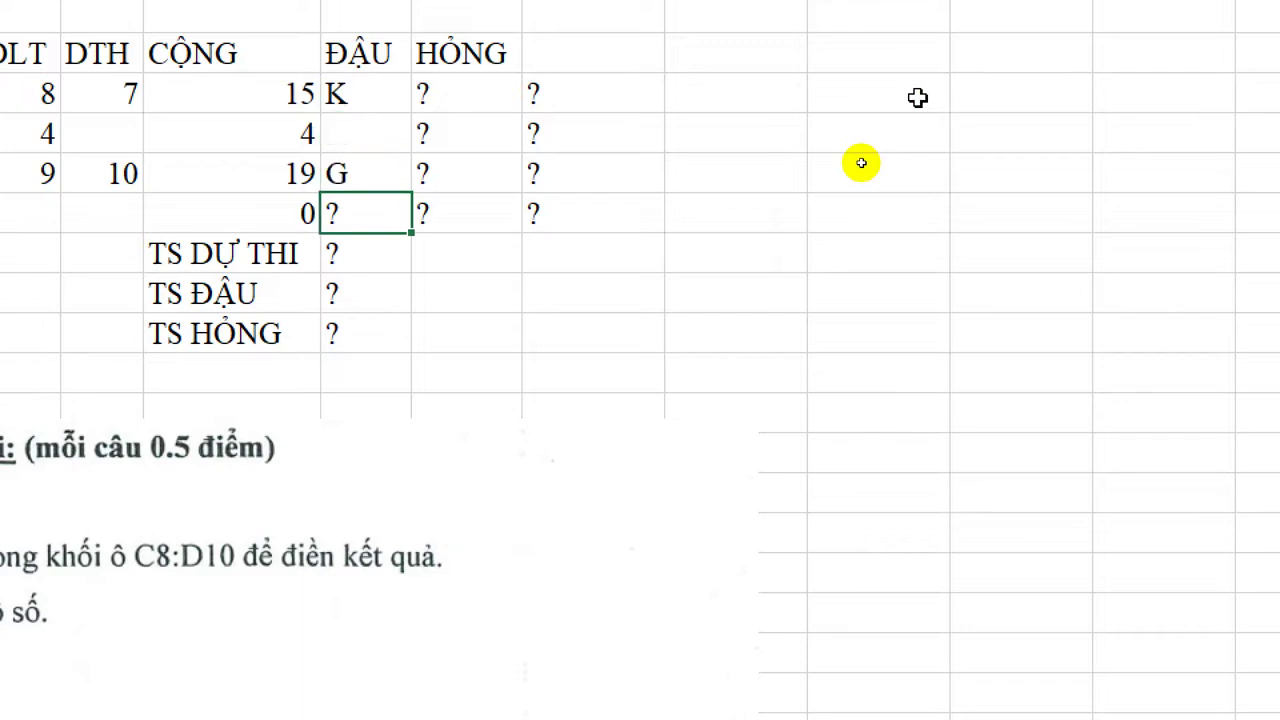
{"action": "key", "text": "ctrl+d"}
{"action": "key", "text": "Up"}
{"action": "key", "text": "Up"}
{"action": "key", "text": "Up"}
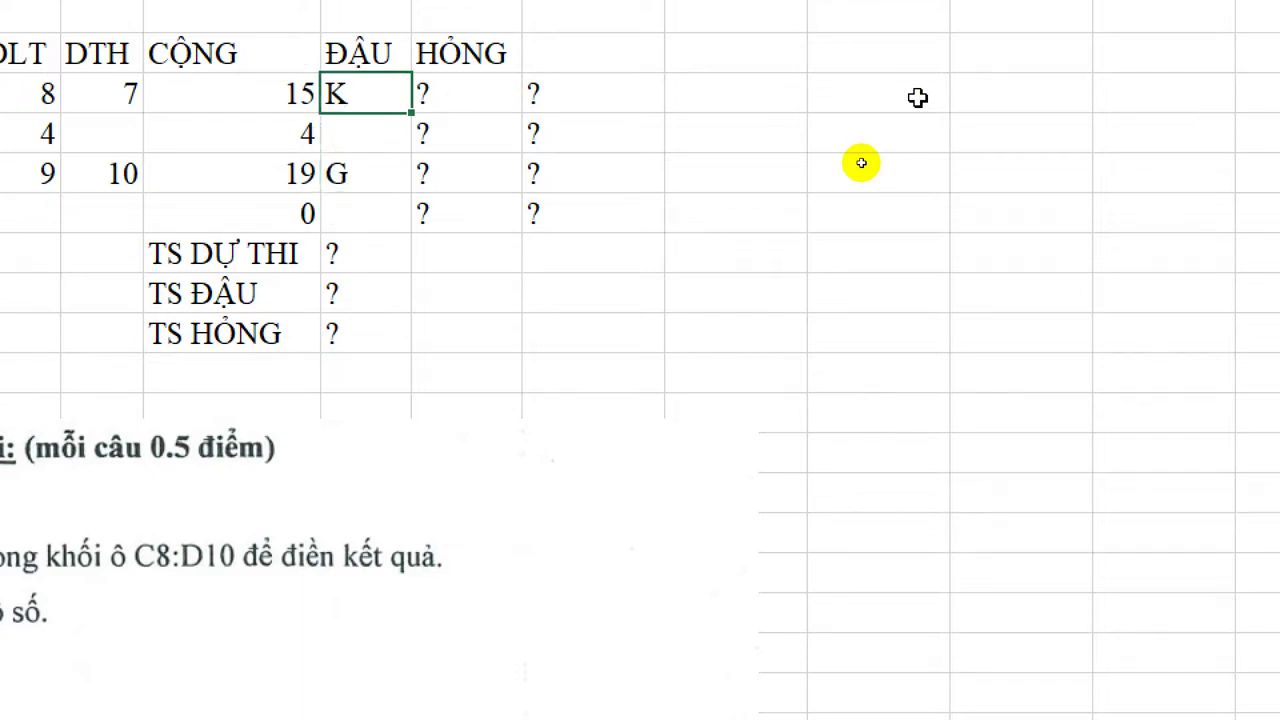
Check the results of the copied formula in the ĐẬU column, cells H3 to H6
{"action": "key", "text": "Down"}
{"action": "key", "text": "Down"}
{"action": "key", "text": "Down"}
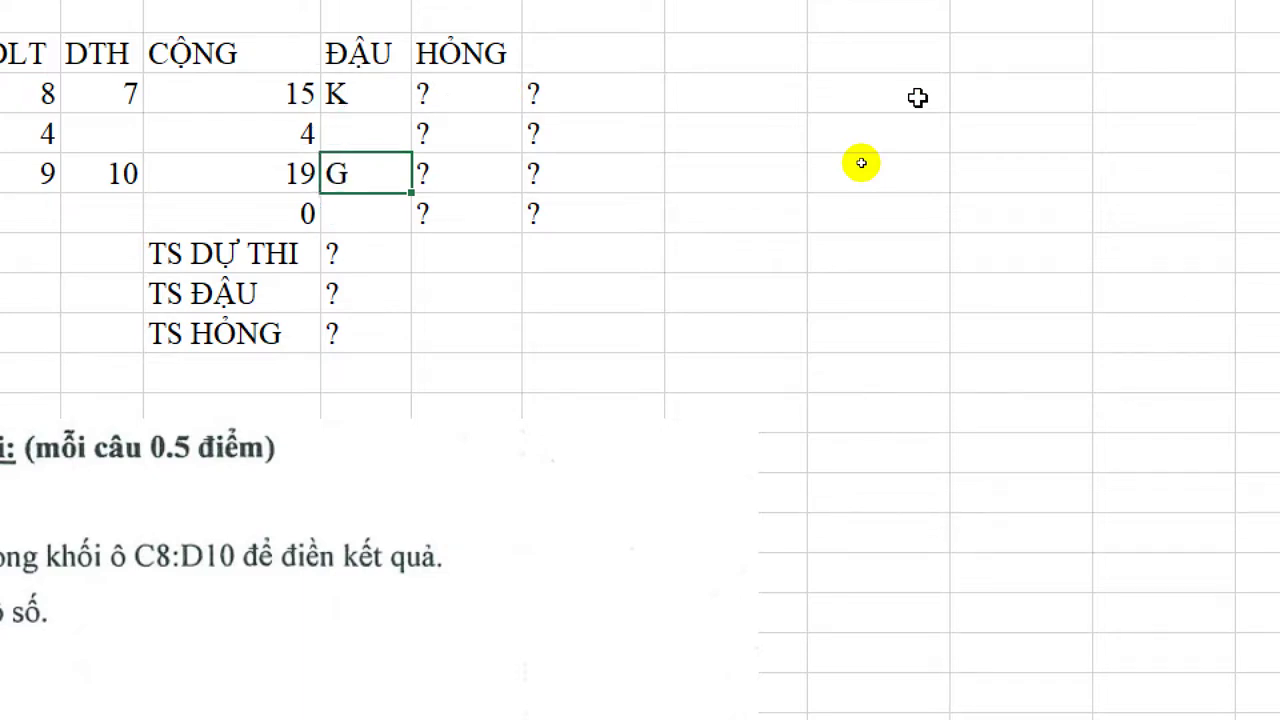
{"action": "key", "text": "Up"}
{"action": "key", "text": "Up"}
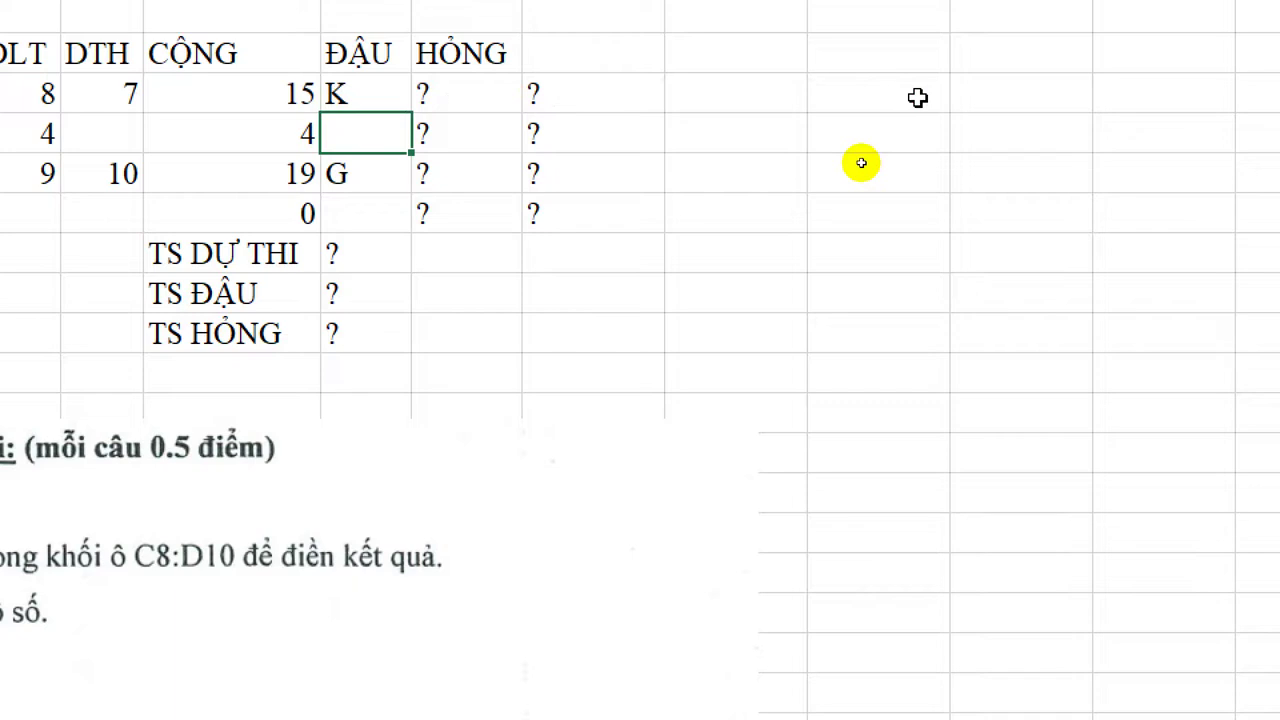
{"action": "key", "text": "Down"}
{"action": "key", "text": "Down"}
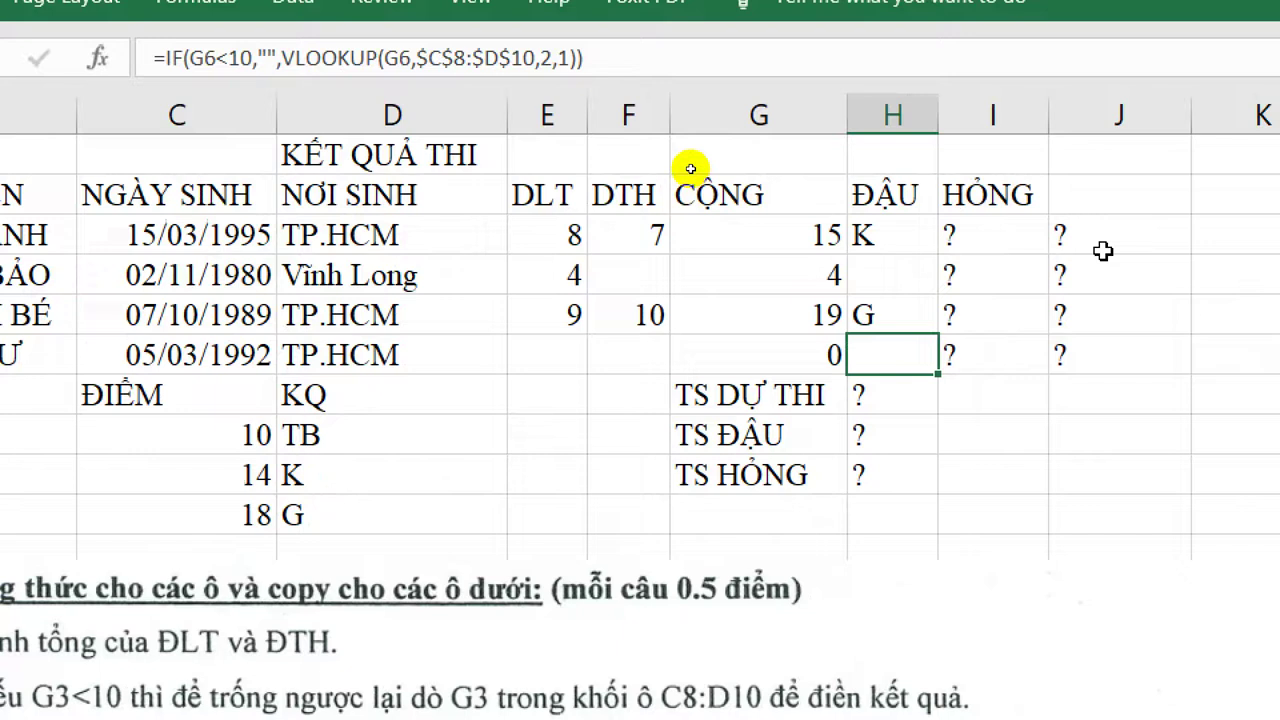
Enter =COUNT(E3:F3) in J3 to count the numeric cells in E3:F3
{"action": "left_click", "coordinate": [1102, 245]}
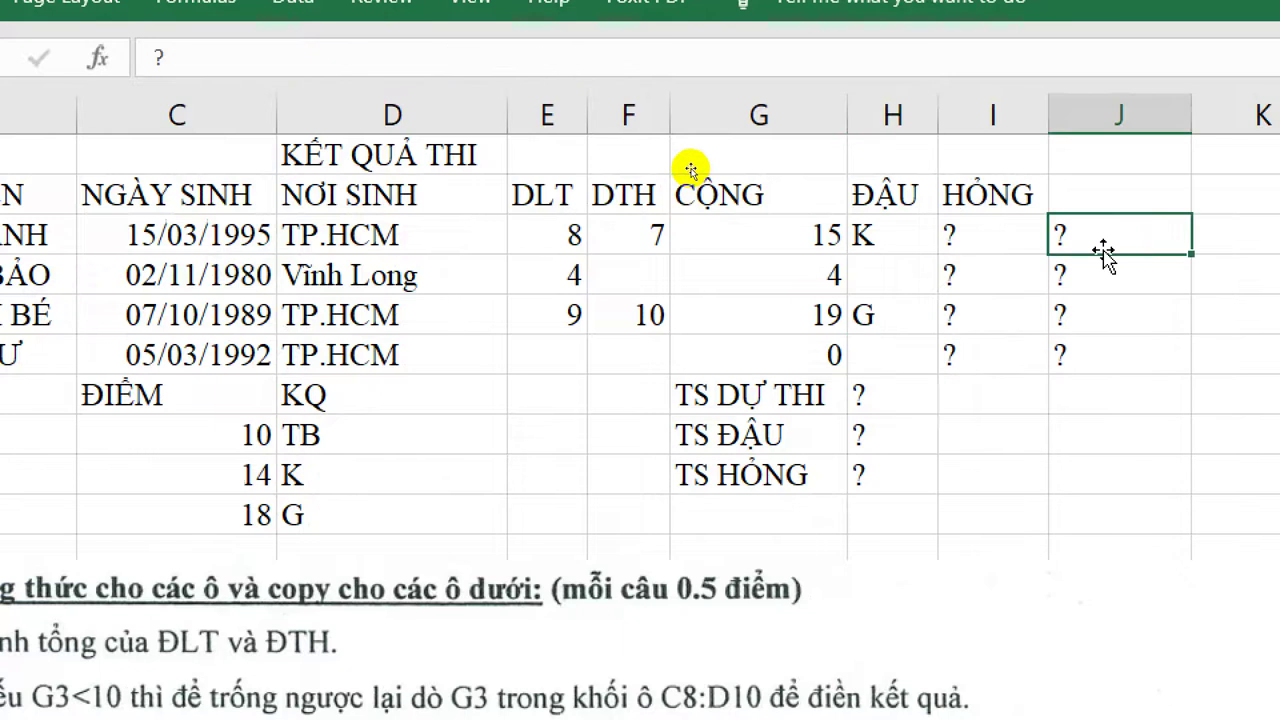
{"action": "type", "text": "=coun"}
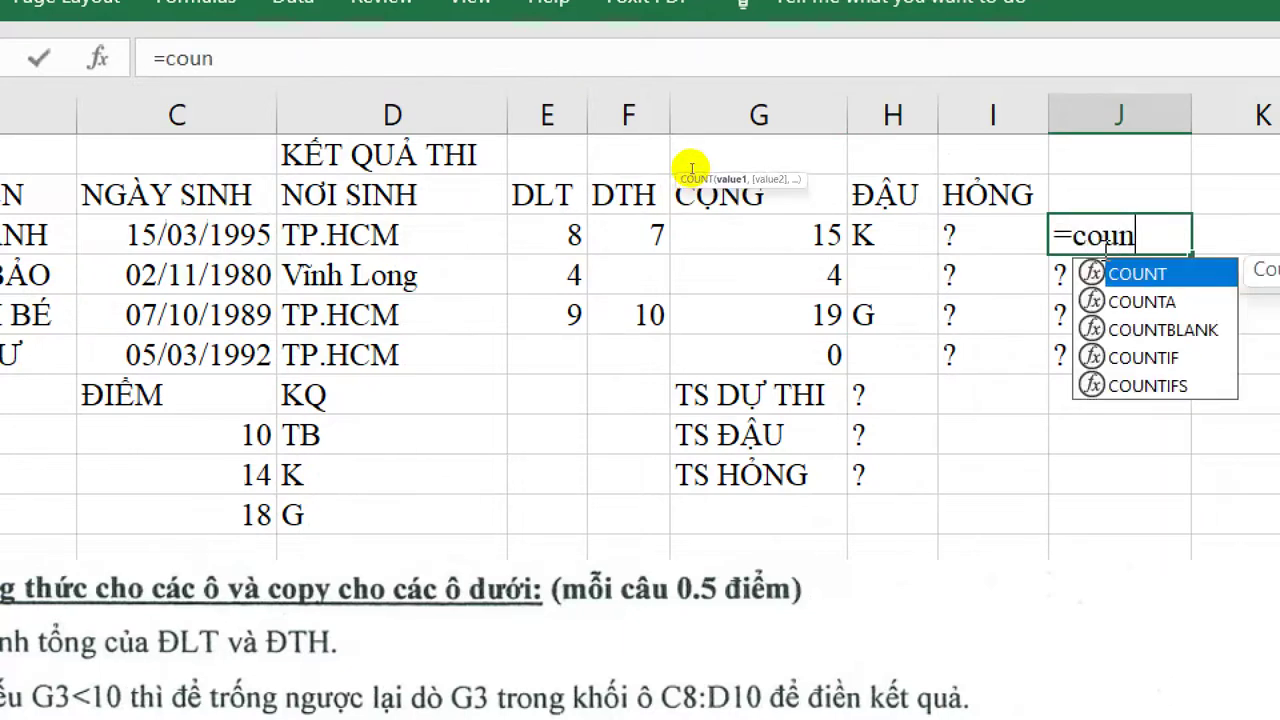
{"action": "key", "text": "Tab"}
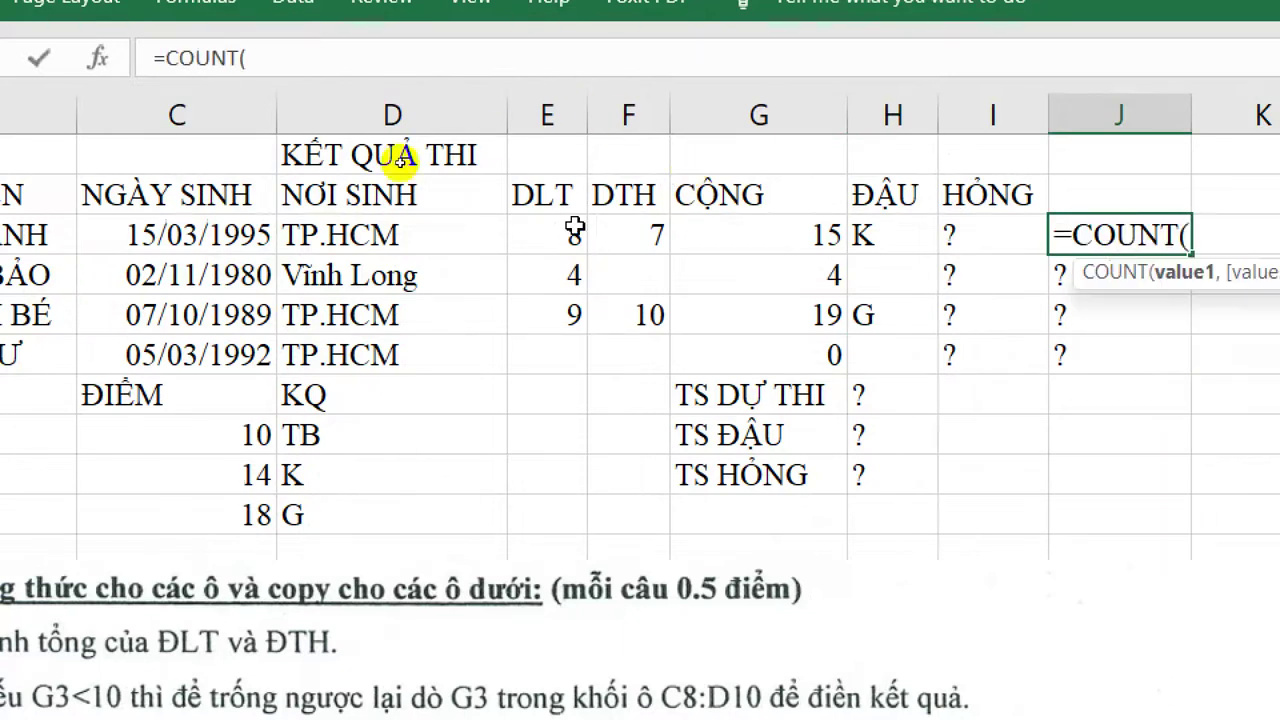
{"action": "left_click_drag", "start_coordinate": [528, 232], "coordinate": [617, 229]}
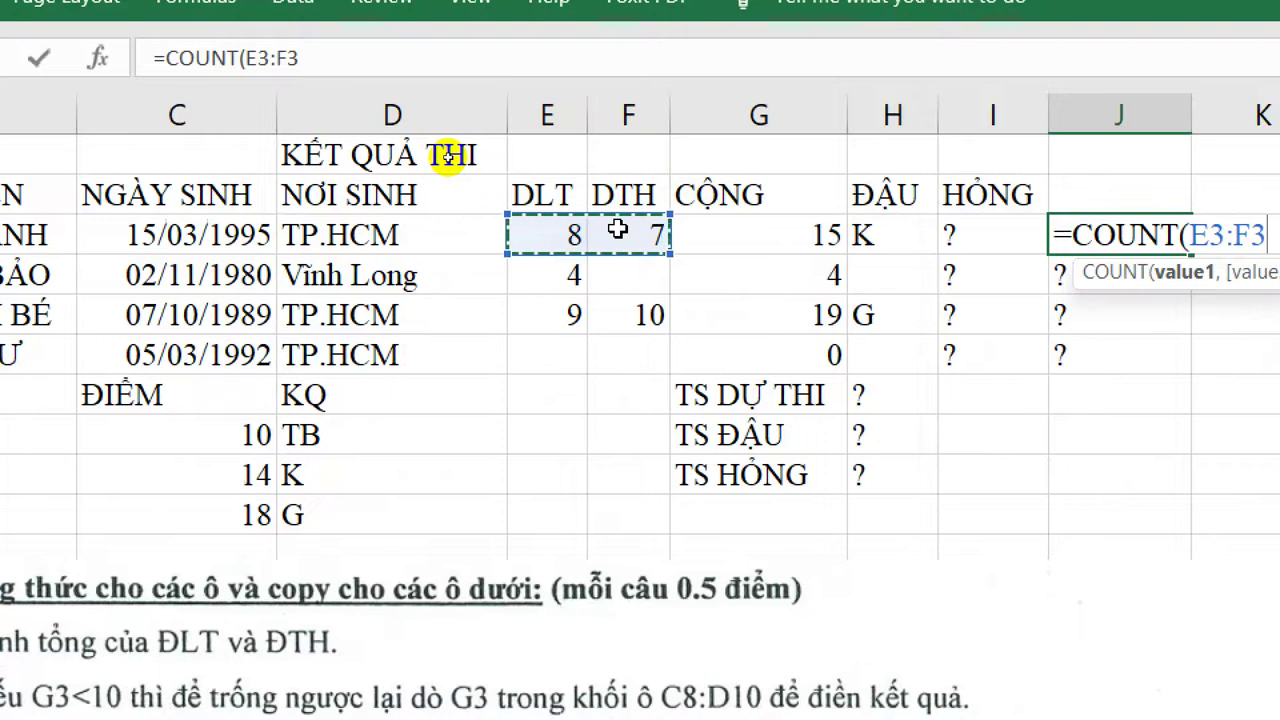
{"action": "key", "text": "Return"}
Copy the COUNT formula from J3 down to J4:J6 and clear the extra copy in J7
{"action": "key", "text": "ctrl+d"}
{"action": "key", "text": "Return"}
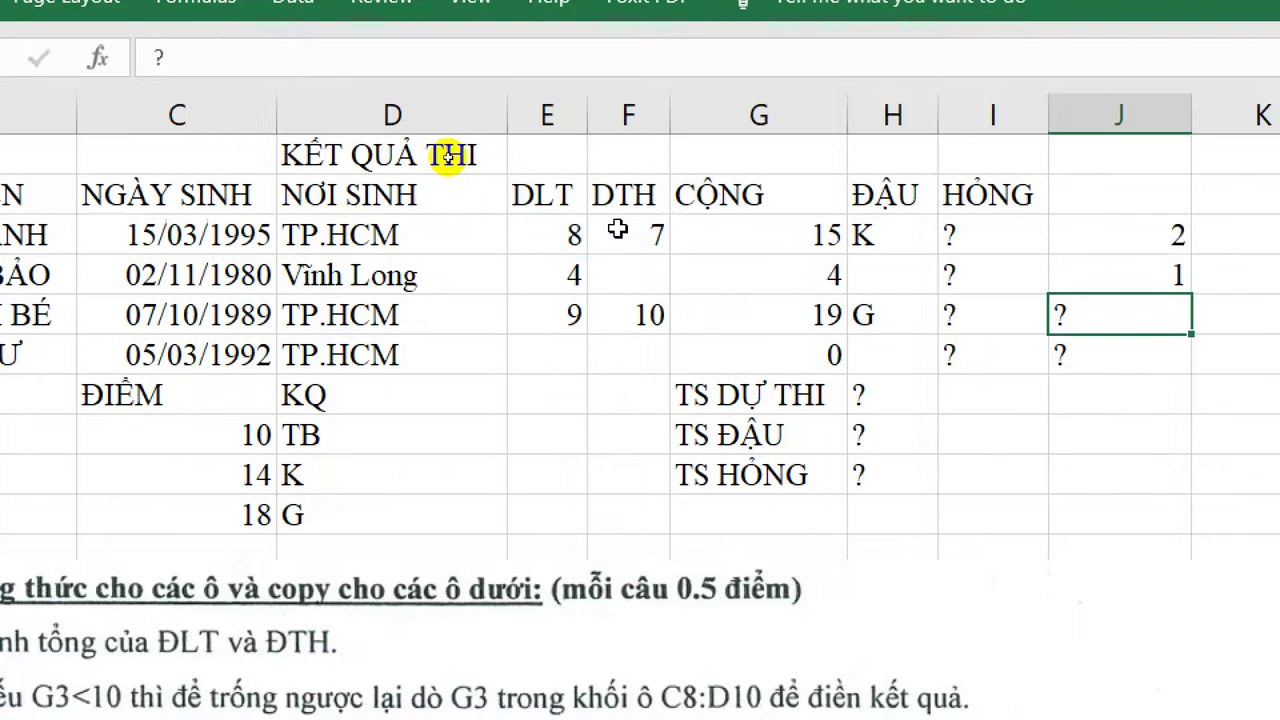
{"action": "key", "text": "ctrl+d"}
{"action": "key", "text": "Return"}
{"action": "key", "text": "ctrl+d"}
{"action": "key", "text": "Return"}
{"action": "key", "text": "ctrl+d"}
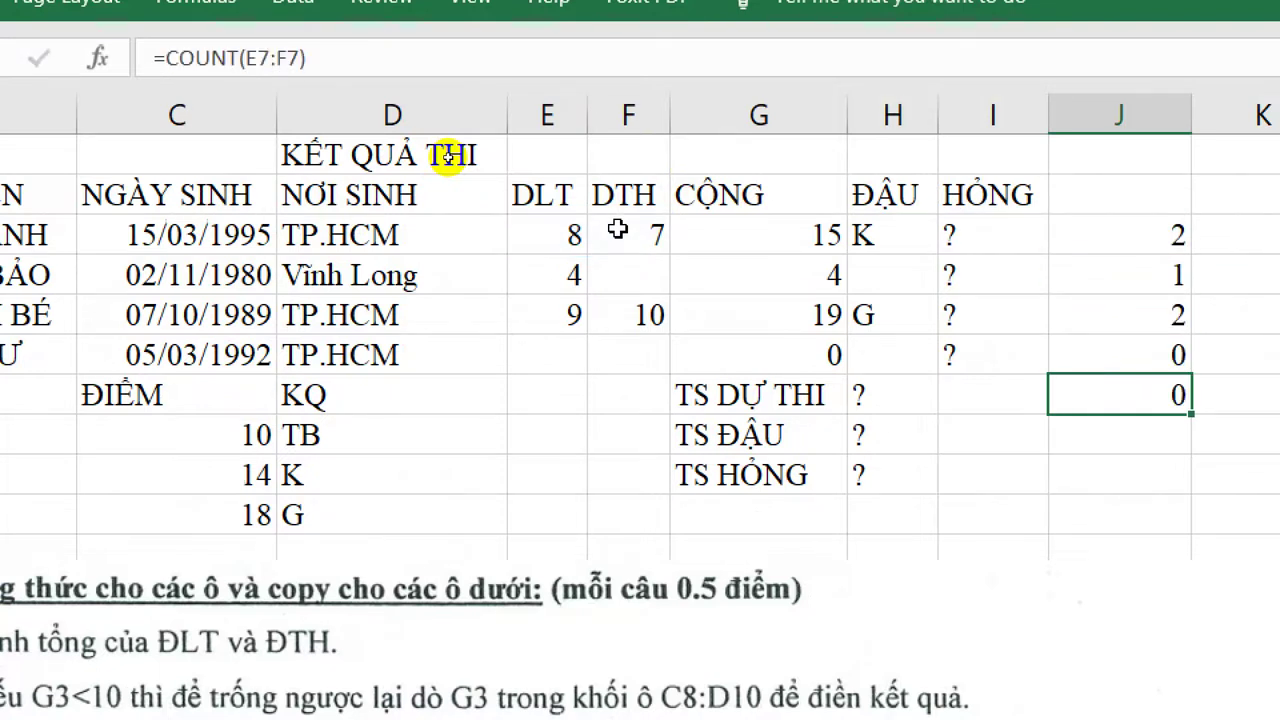
{"action": "key", "text": "Delete"}
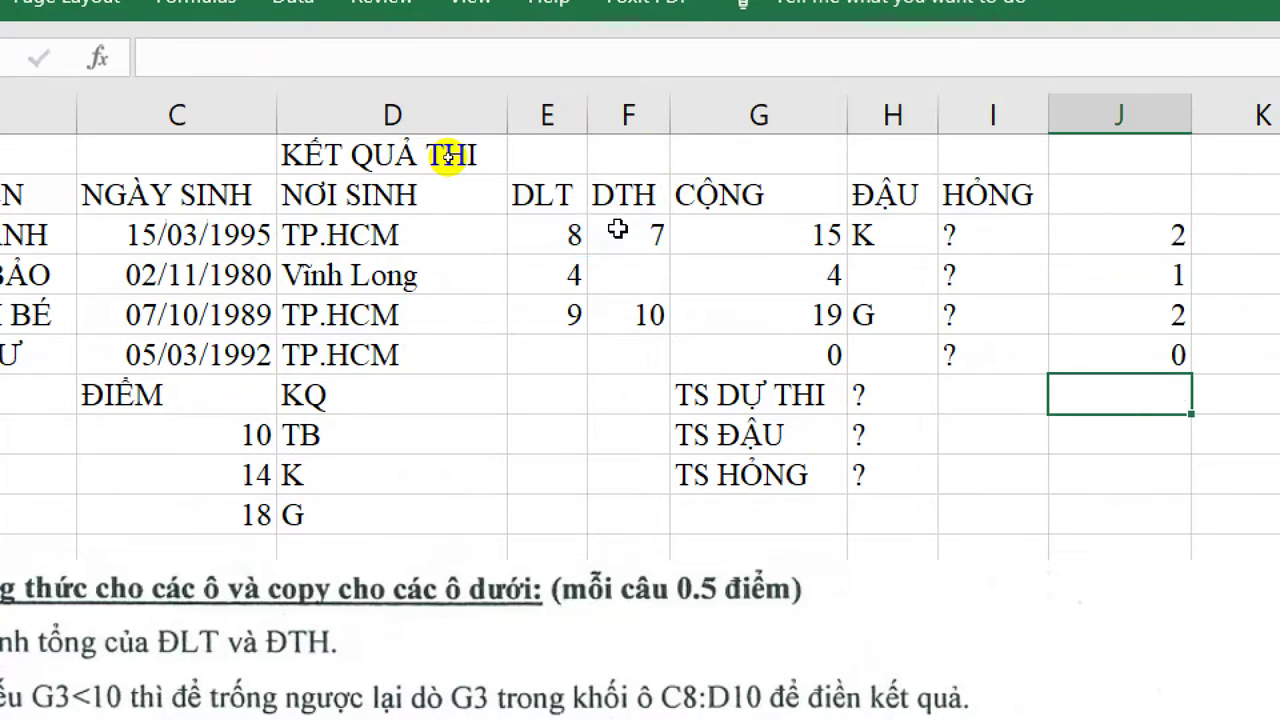
{"action": "key", "text": "Up"}
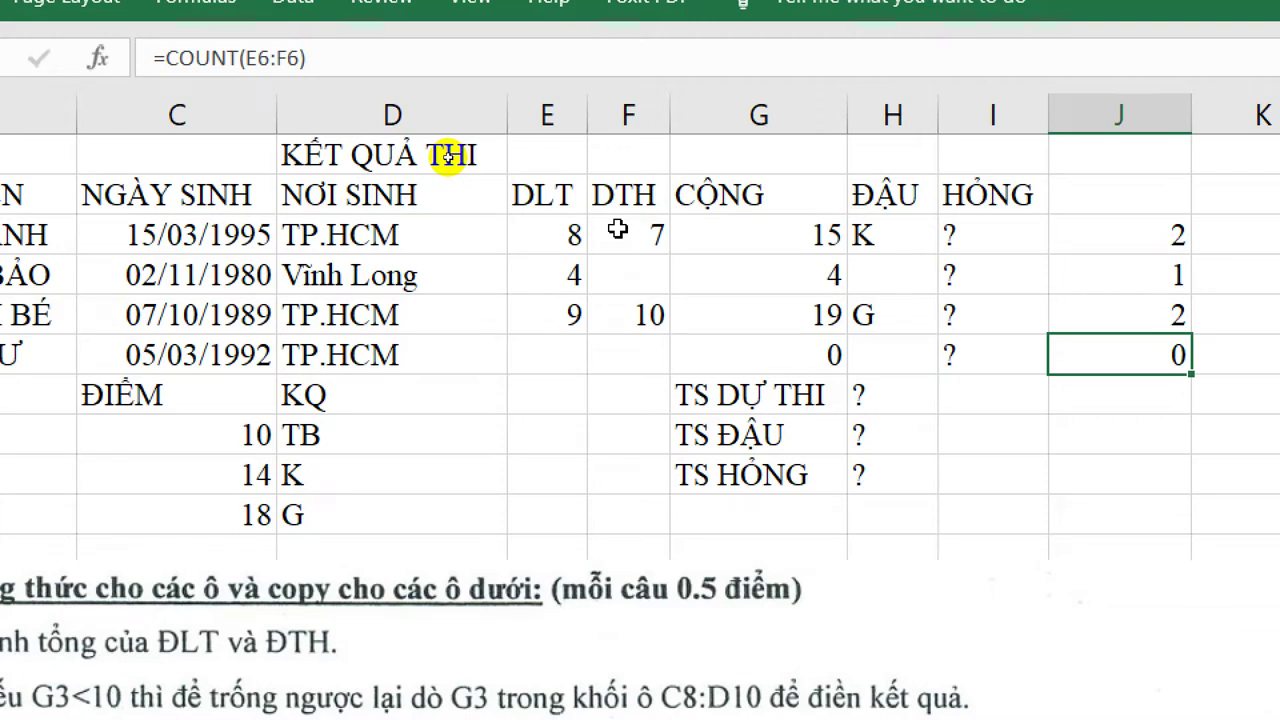
Enter 0 as a trial DLT score in E6 and check the COUNT formula's response in J6
{"action": "left_click", "coordinate": [572, 361]}
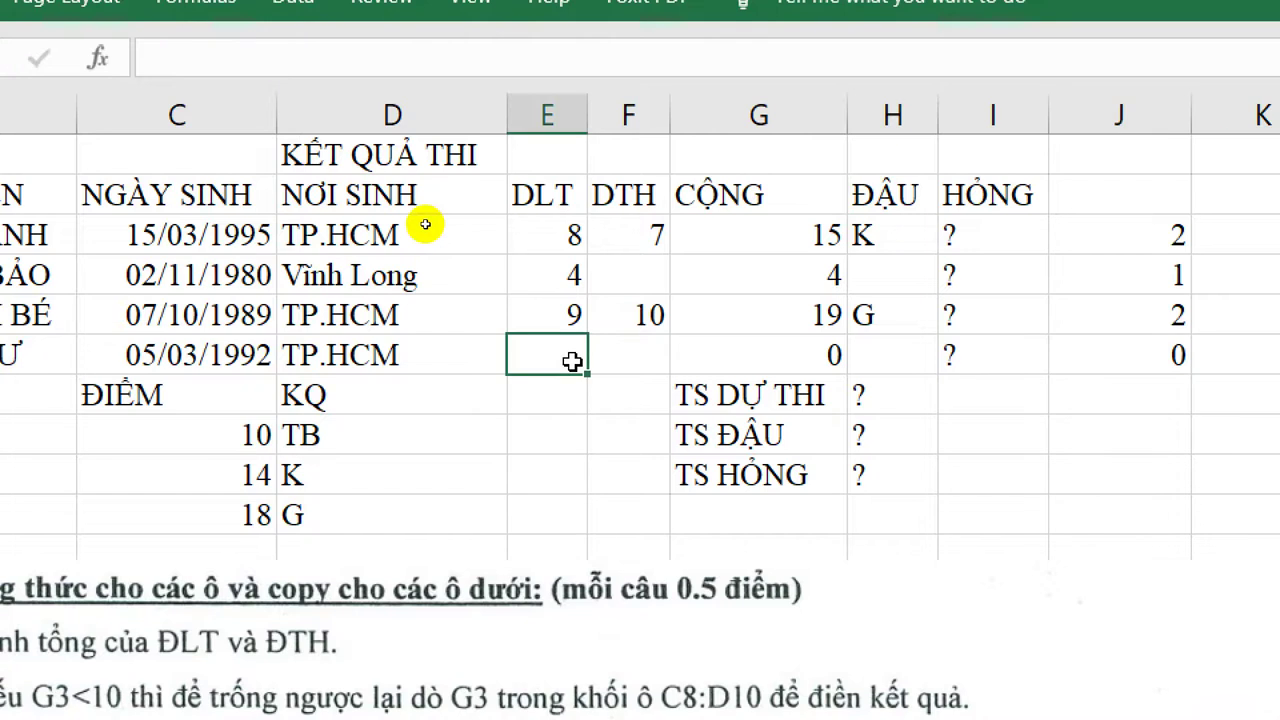
{"action": "type", "text": "0"}
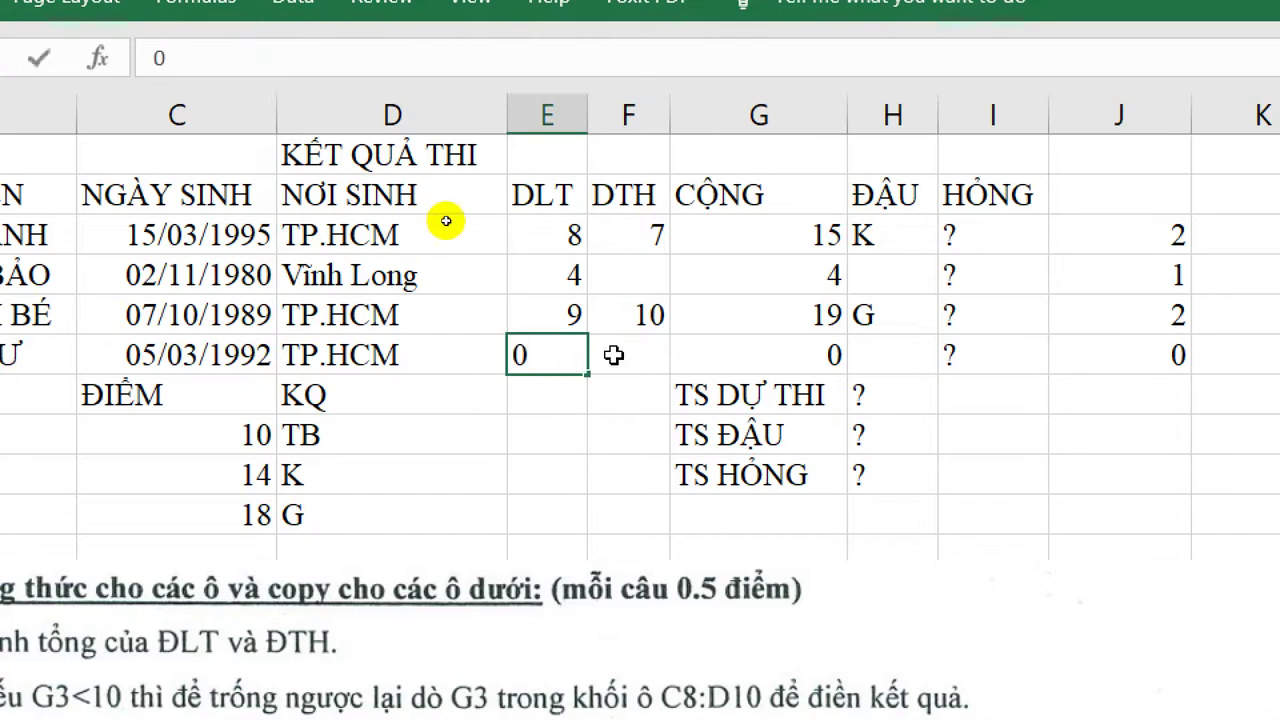
{"action": "left_click", "coordinate": [614, 355]}
{"action": "left_click", "coordinate": [1120, 346]}
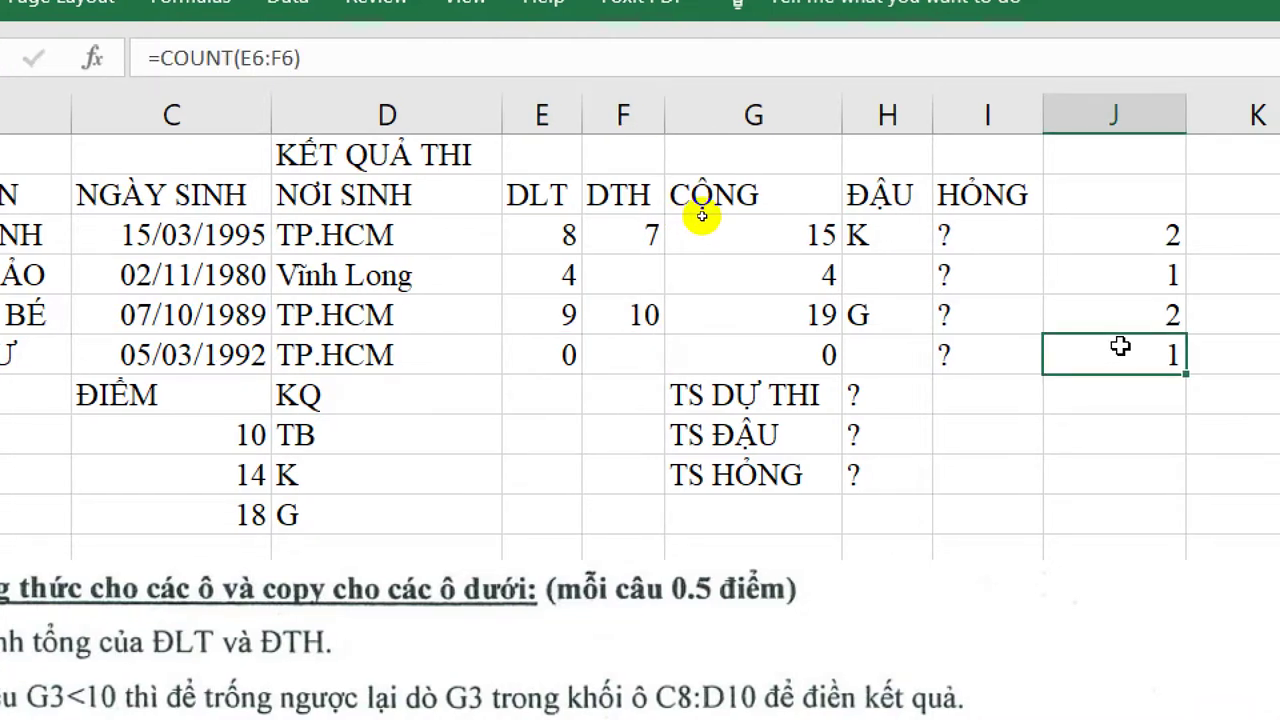
Clear the trial score from E6 and check the count in J6 against the cells E6:F6
{"action": "left_click", "coordinate": [542, 357]}
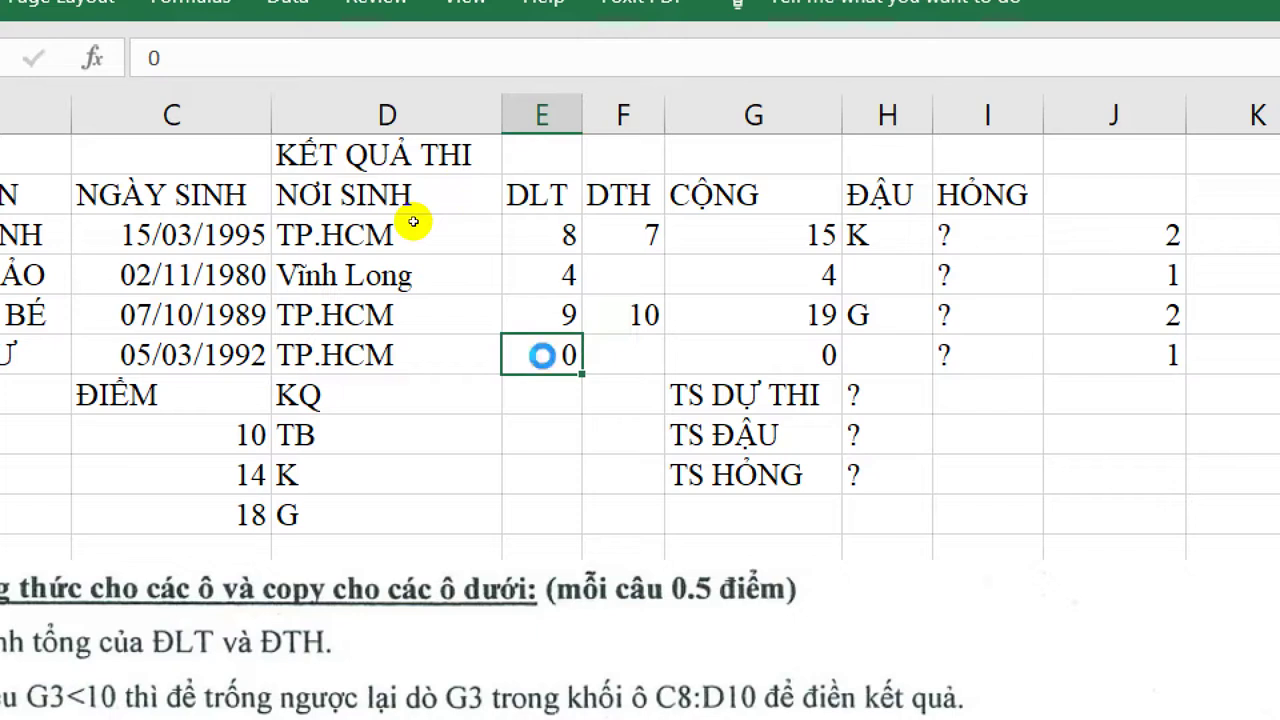
{"action": "key", "text": "Delete"}
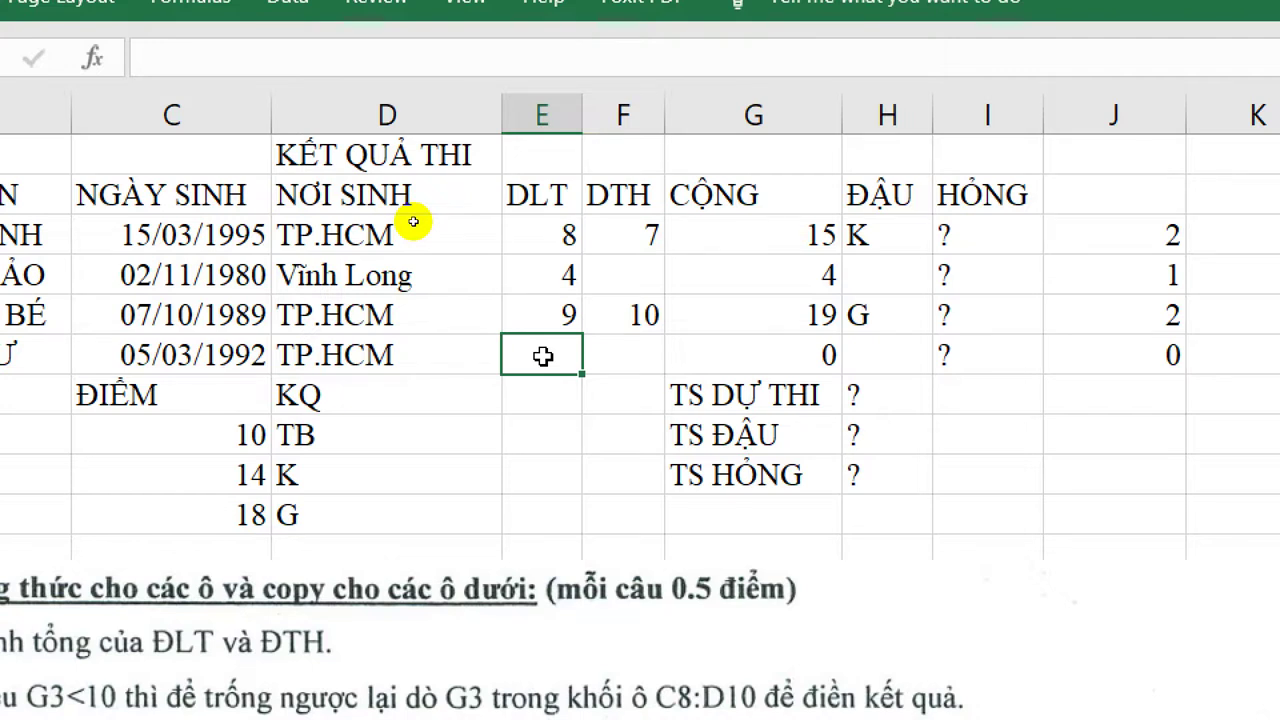
{"action": "left_click", "coordinate": [605, 365]}
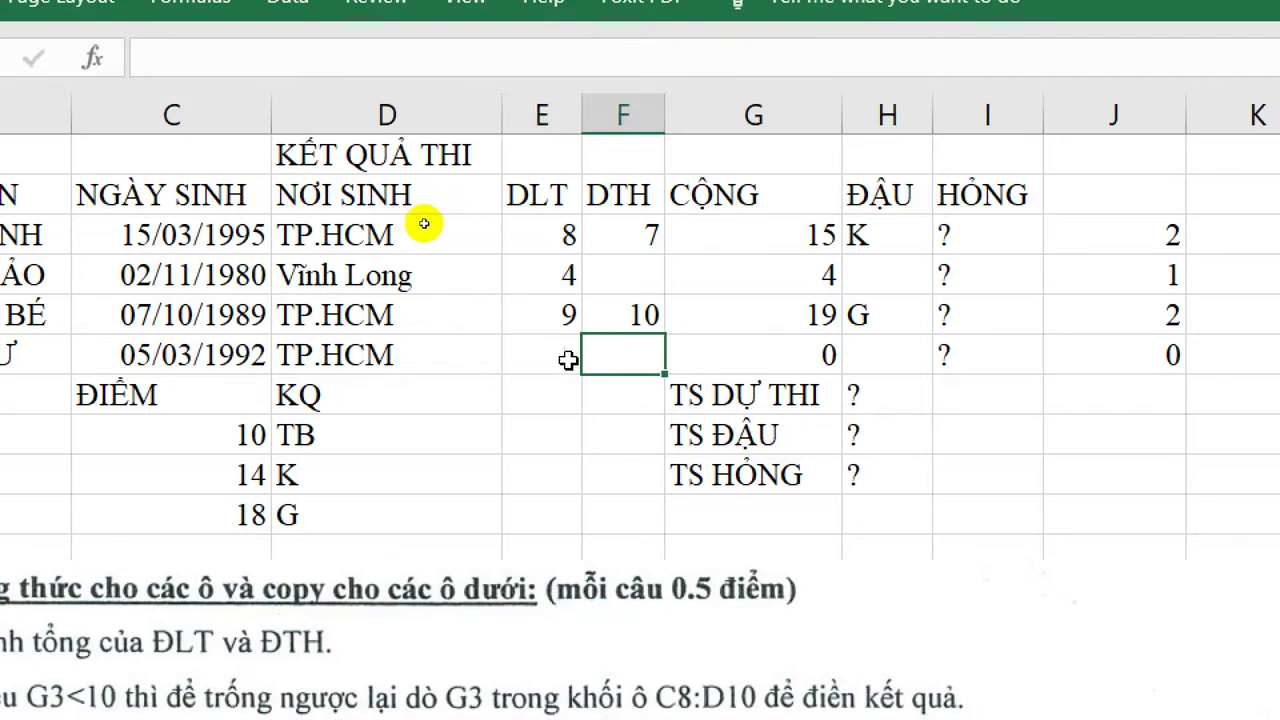
{"action": "left_click_drag", "start_coordinate": [546, 357], "coordinate": [605, 362]}
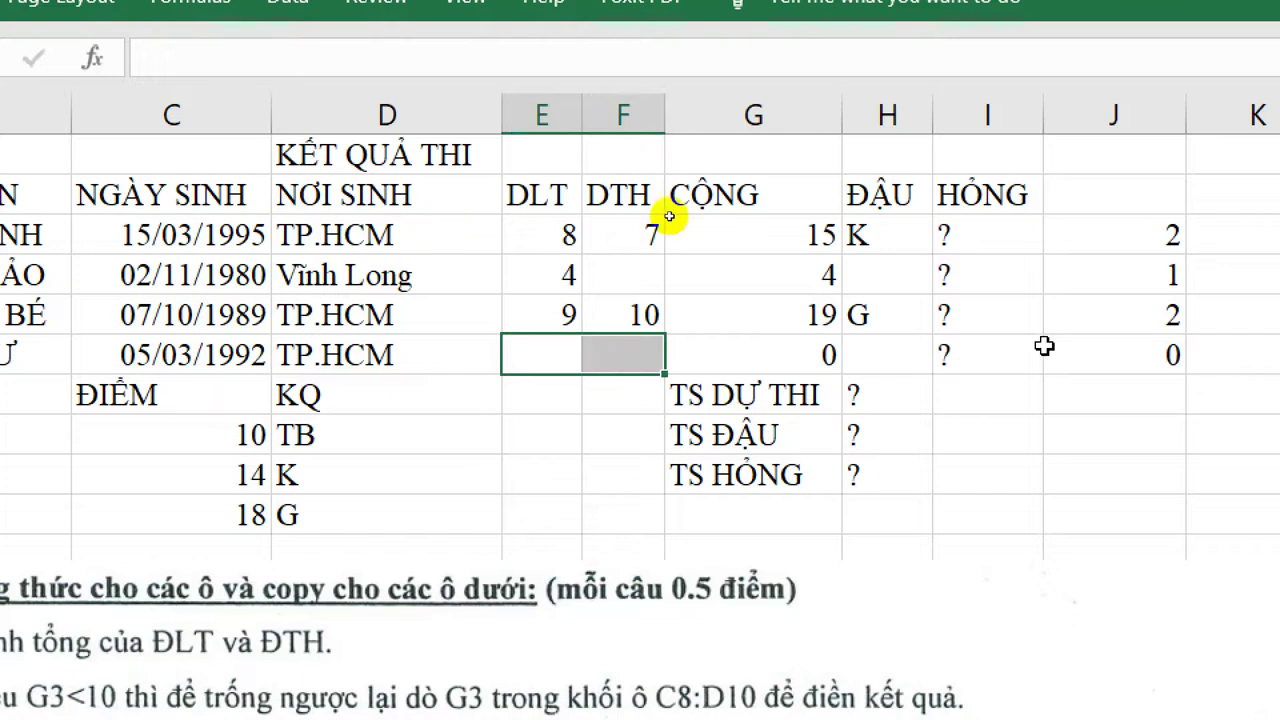
{"action": "left_click", "coordinate": [1115, 350]}
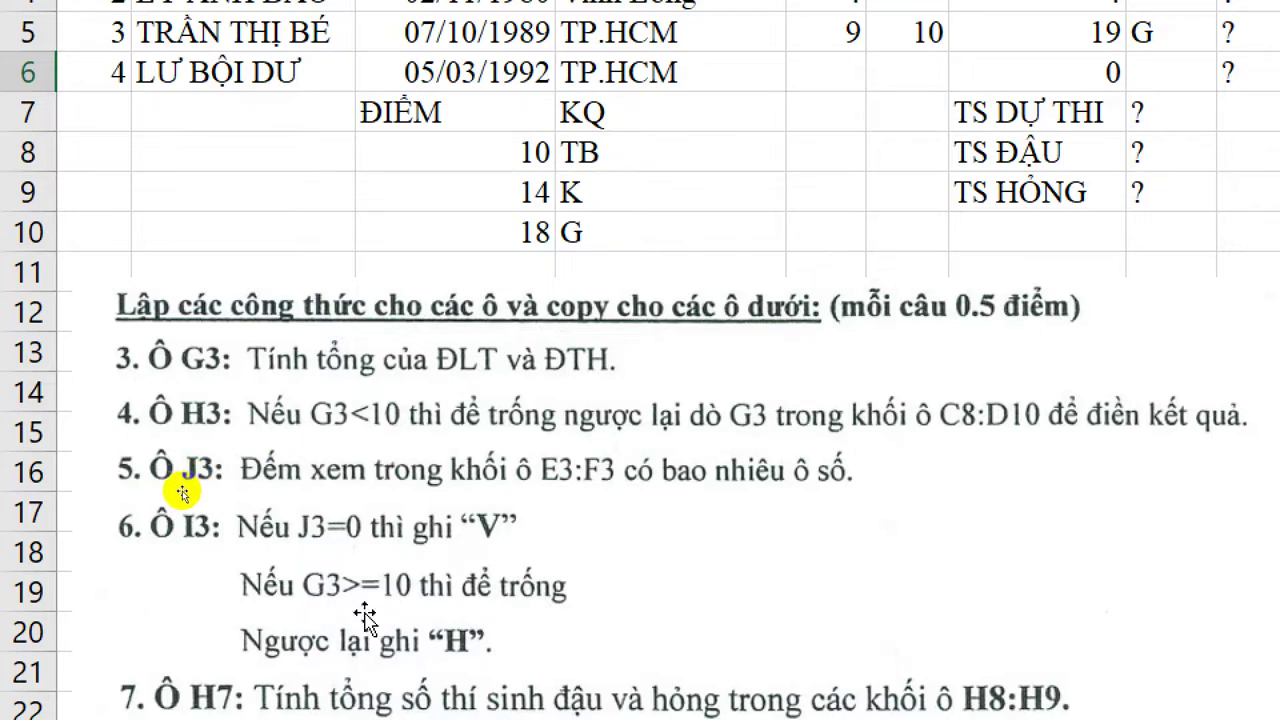
Write the formula =IF(J3=0,"V",IF(G3>=10,"","H")) in I3 of the HỎNG column
{"action": "scroll", "coordinate": [200, 488], "scroll_direction": "down", "scroll_amount": 1}
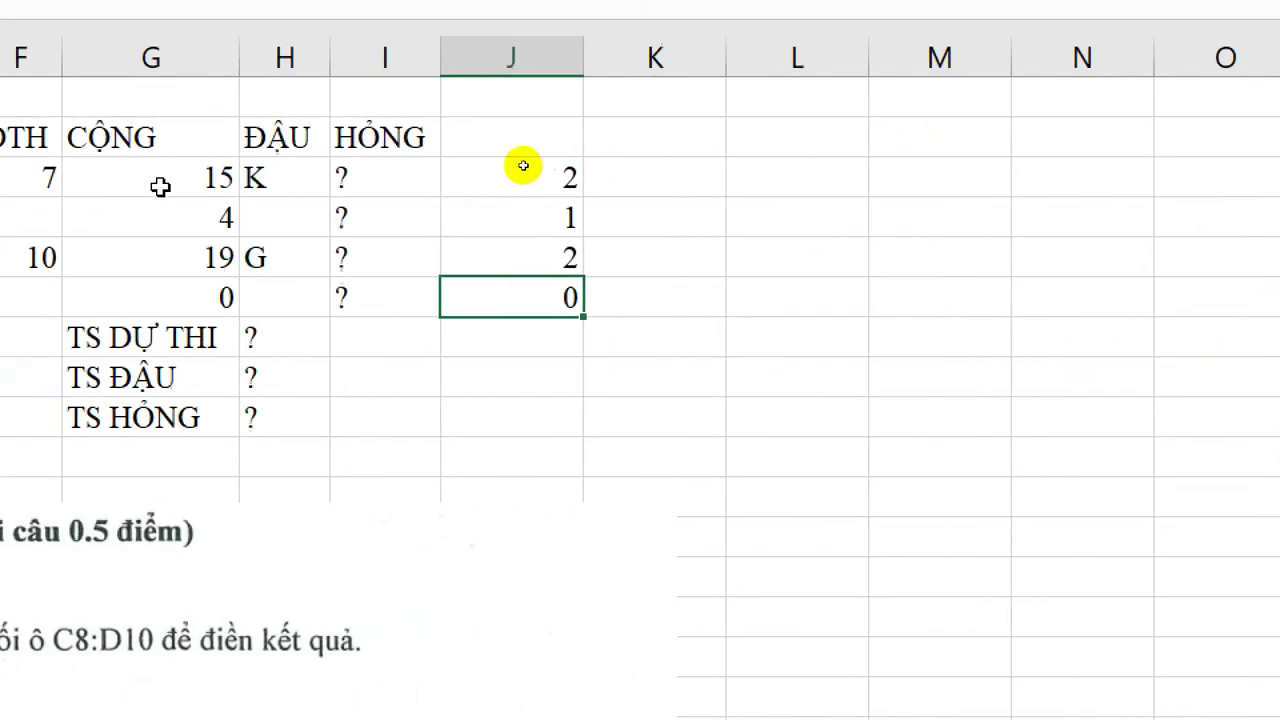
{"action": "left_click", "coordinate": [340, 177]}
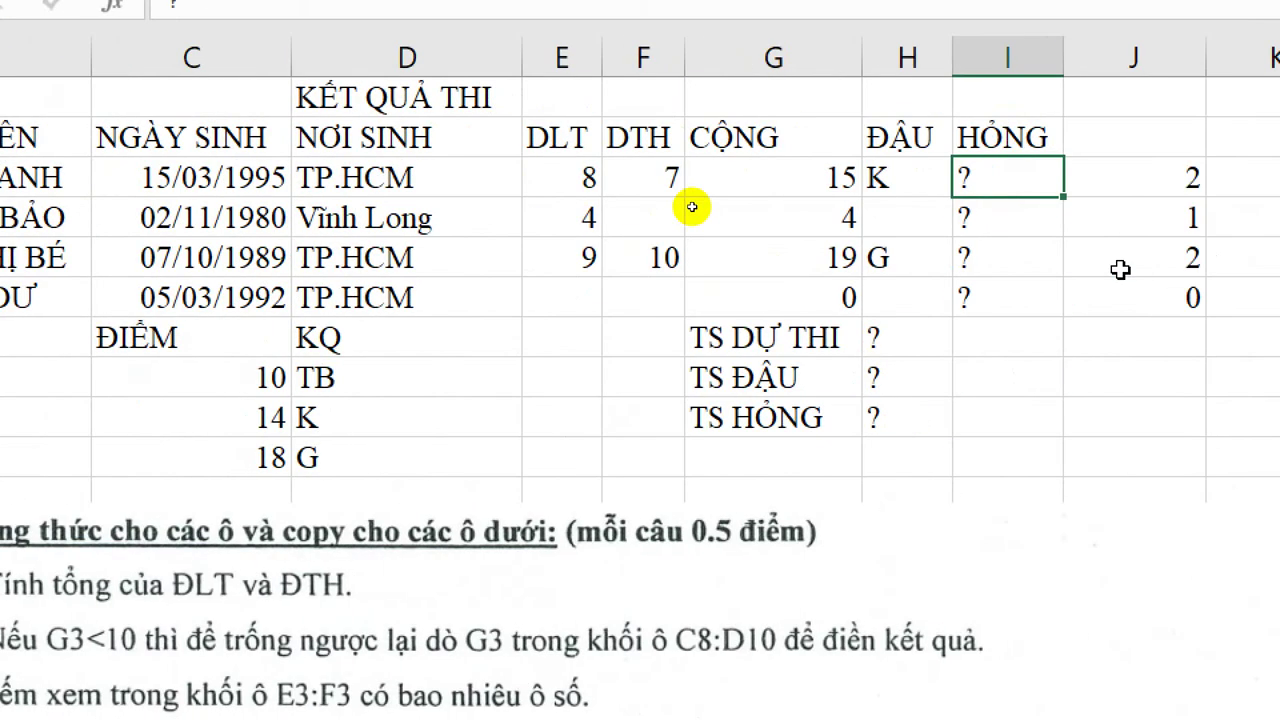
{"action": "type", "text": "=if(J3"}
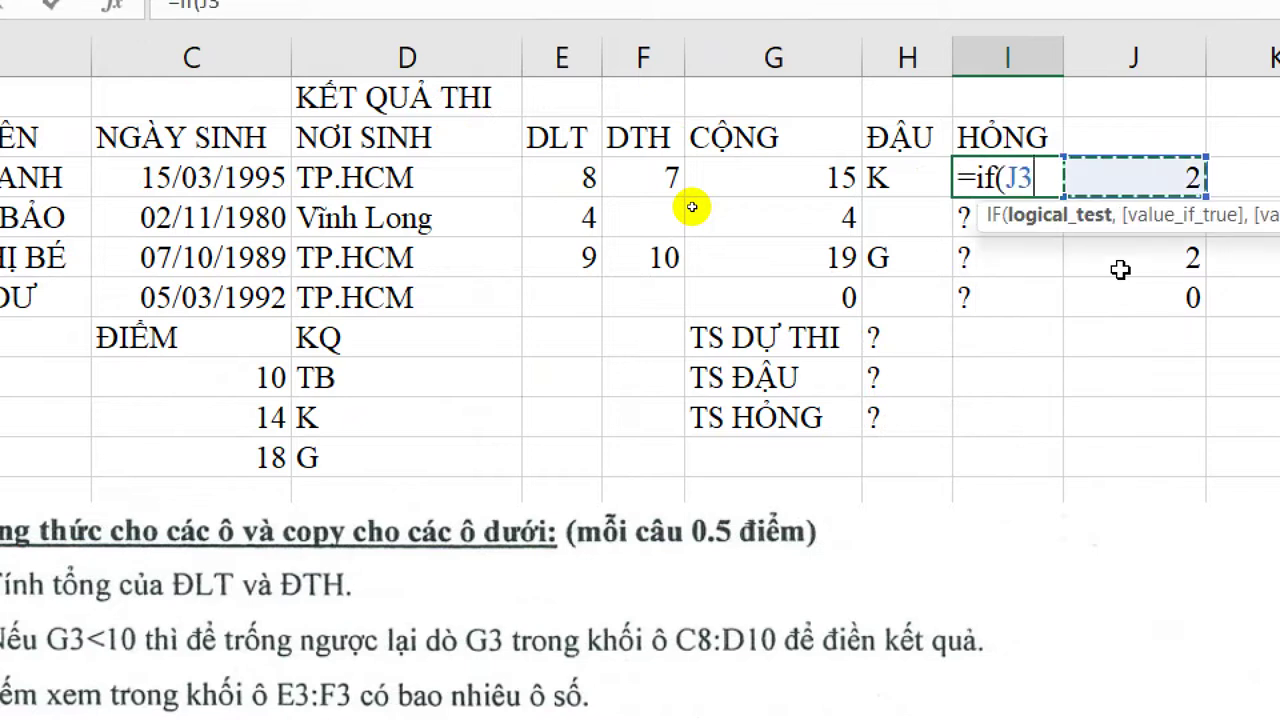
{"action": "type", "text": "=0"}
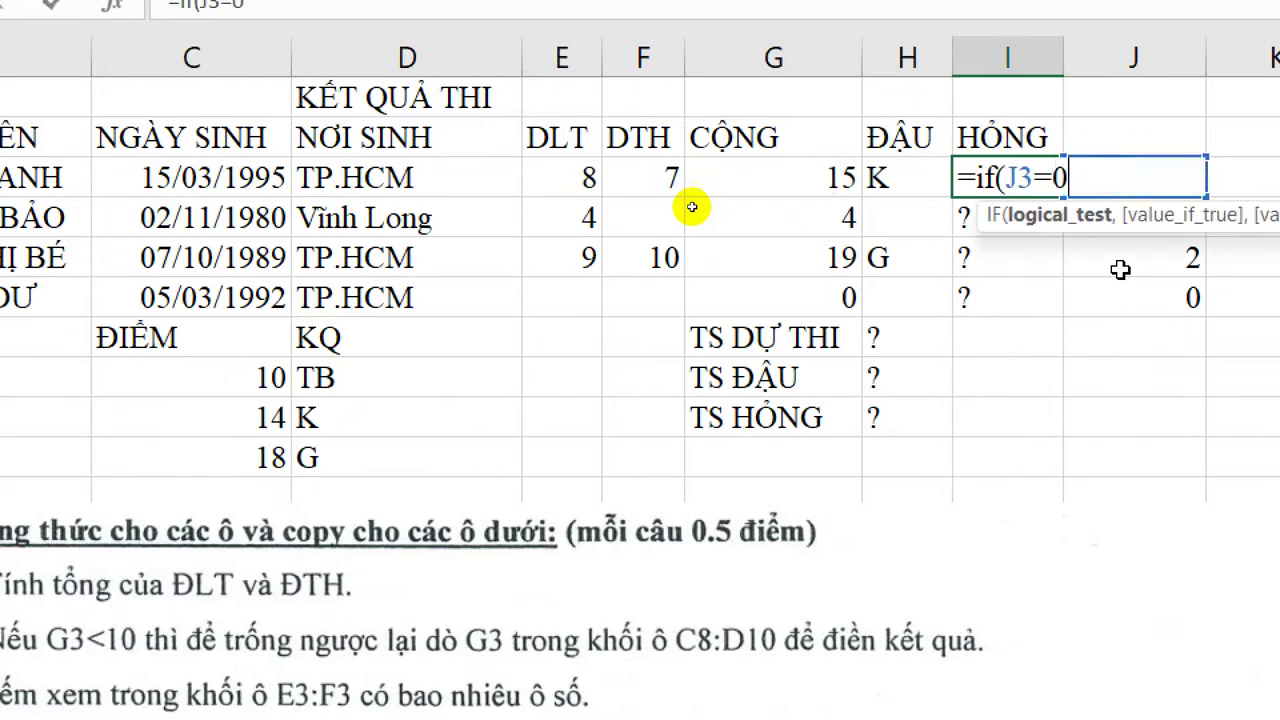
{"action": "type", "text": ","}
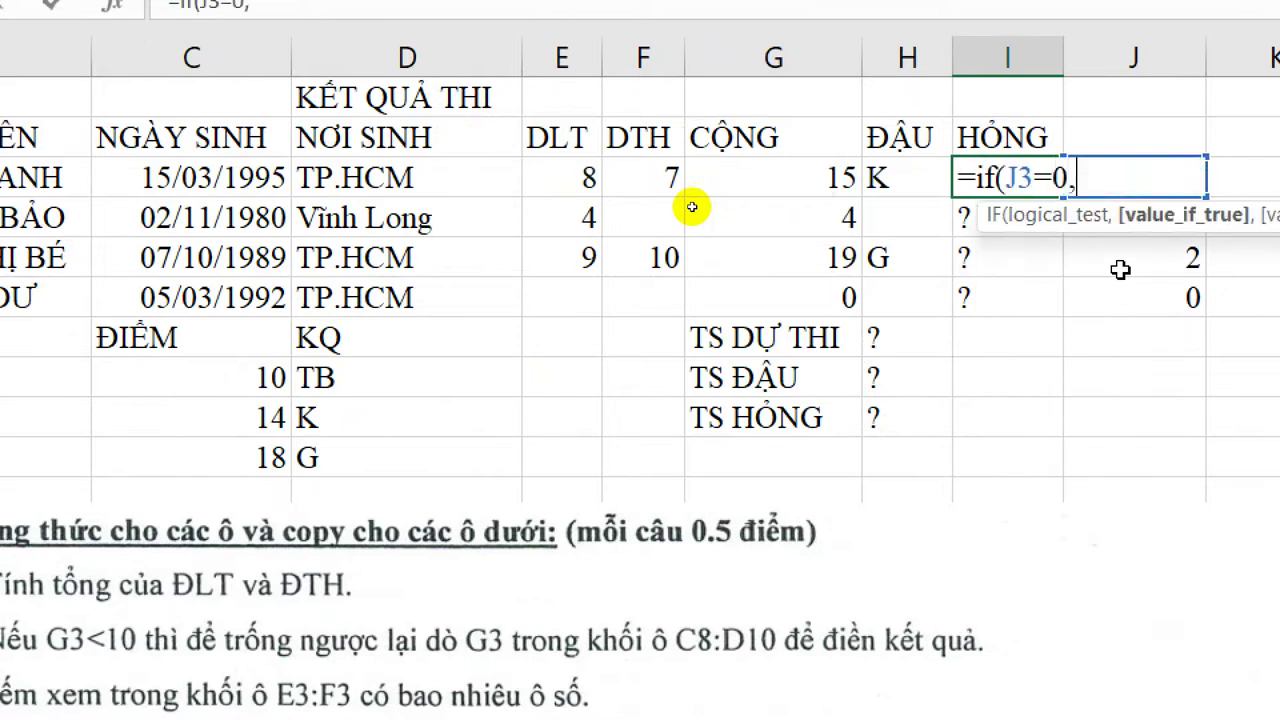
{"action": "type", "text": "\"V\""}
{"action": "type", "text": ","}
{"action": "type", "text": "if"}
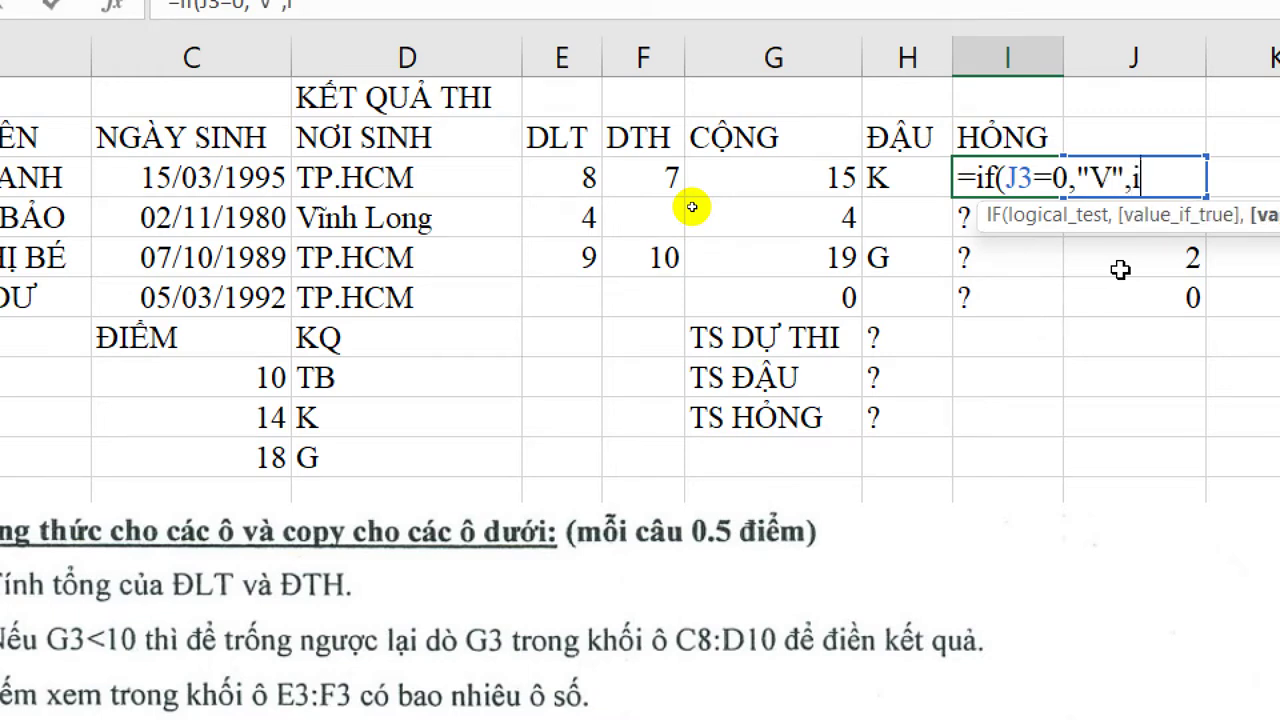
{"action": "type", "text": "("}
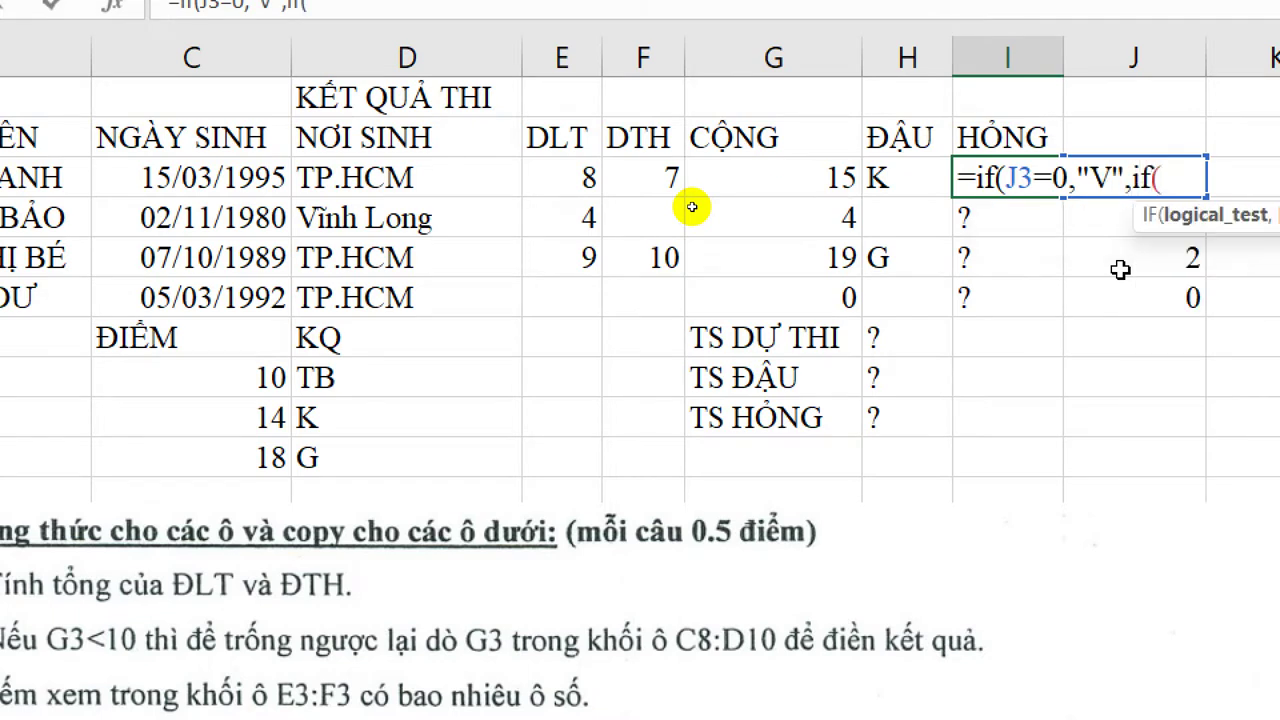
{"action": "left_click", "coordinate": [796, 177]}
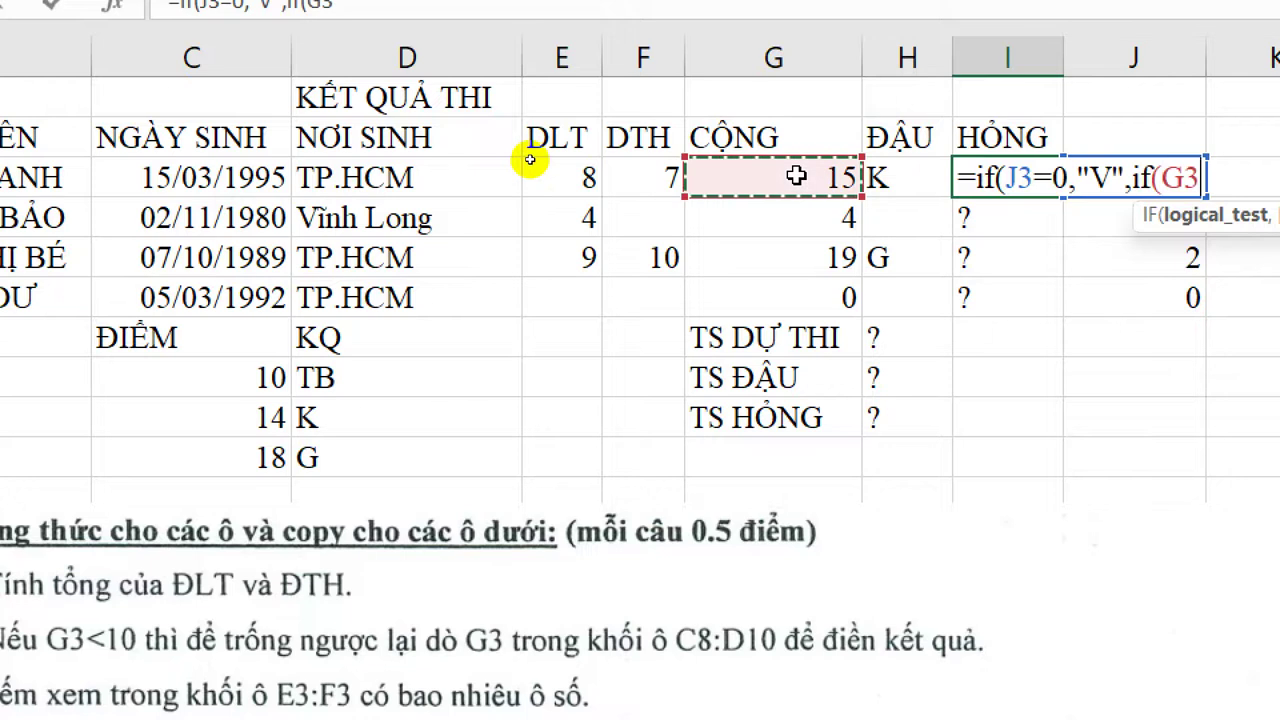
{"action": "type", "text": ">="}
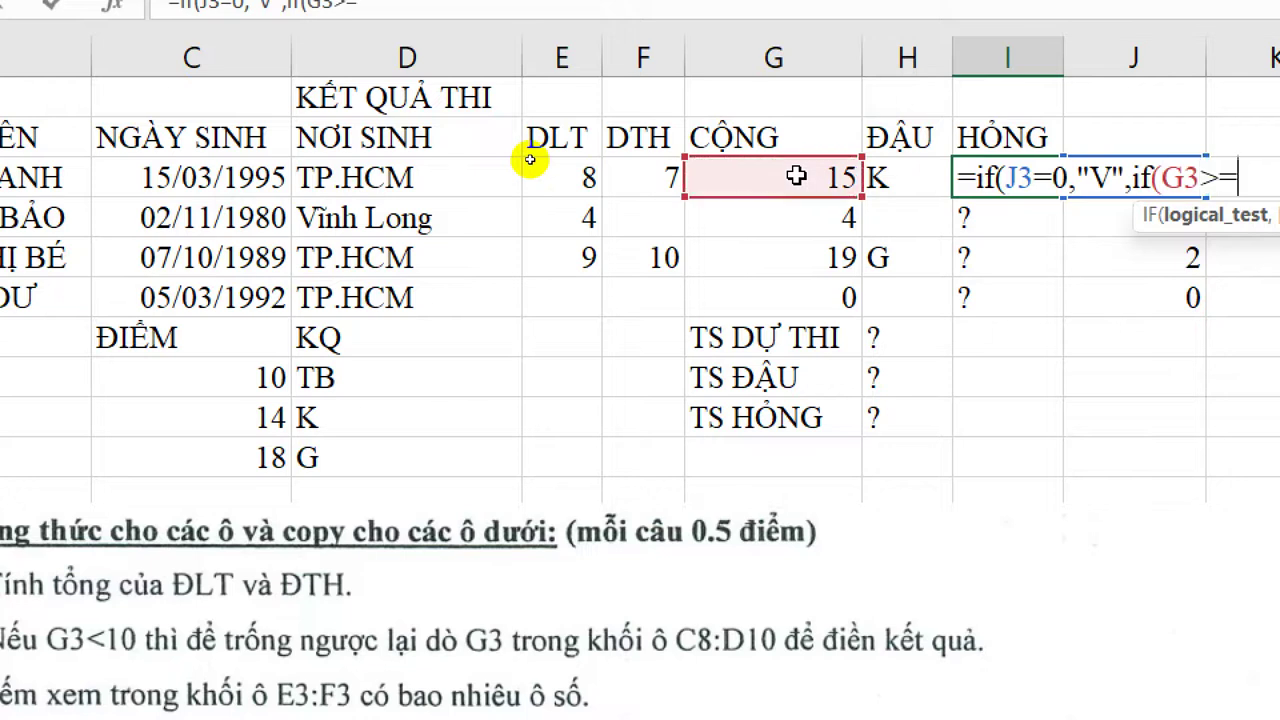
{"action": "type", "text": "10,"}
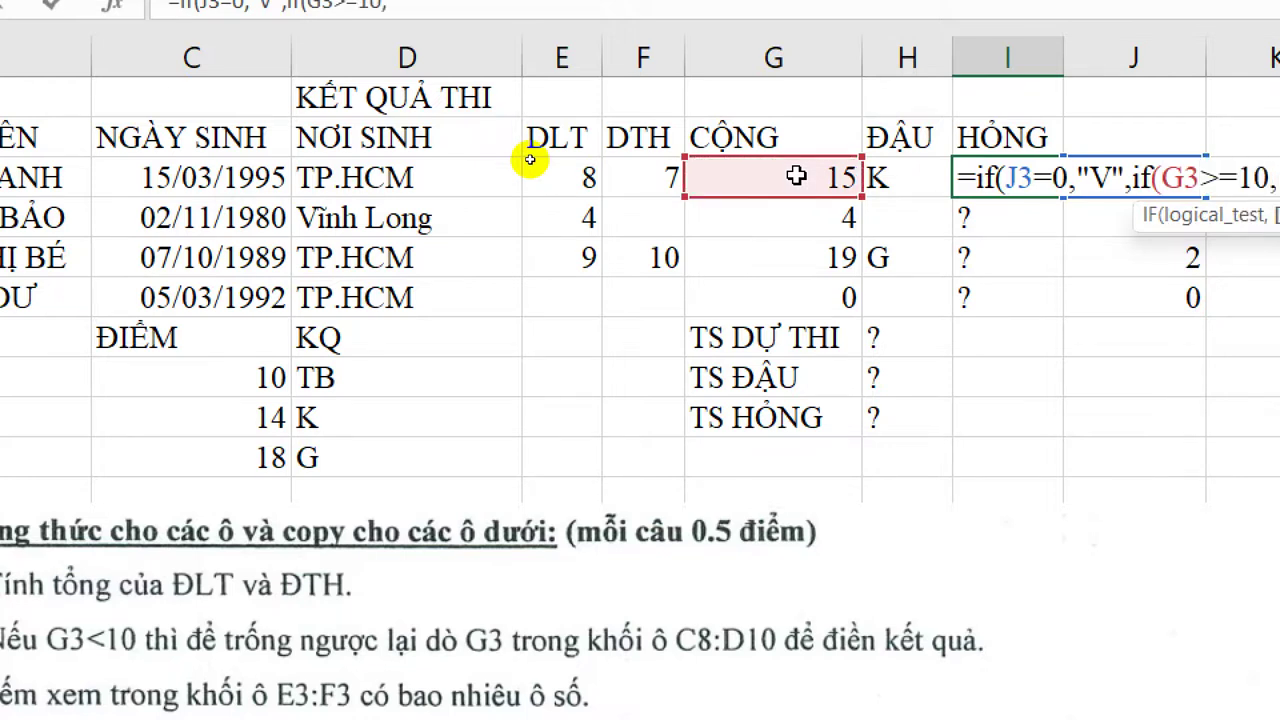
{"action": "type", "text": "\"\""}
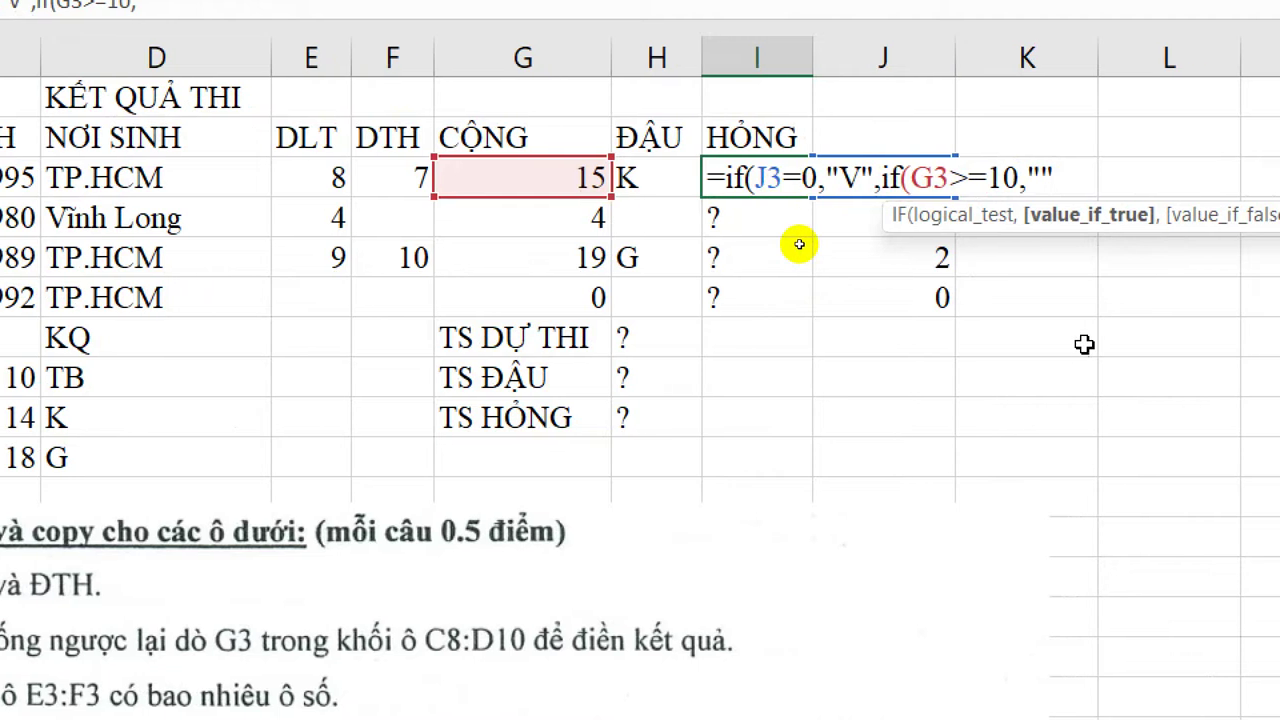
{"action": "type", "text": ",\""}
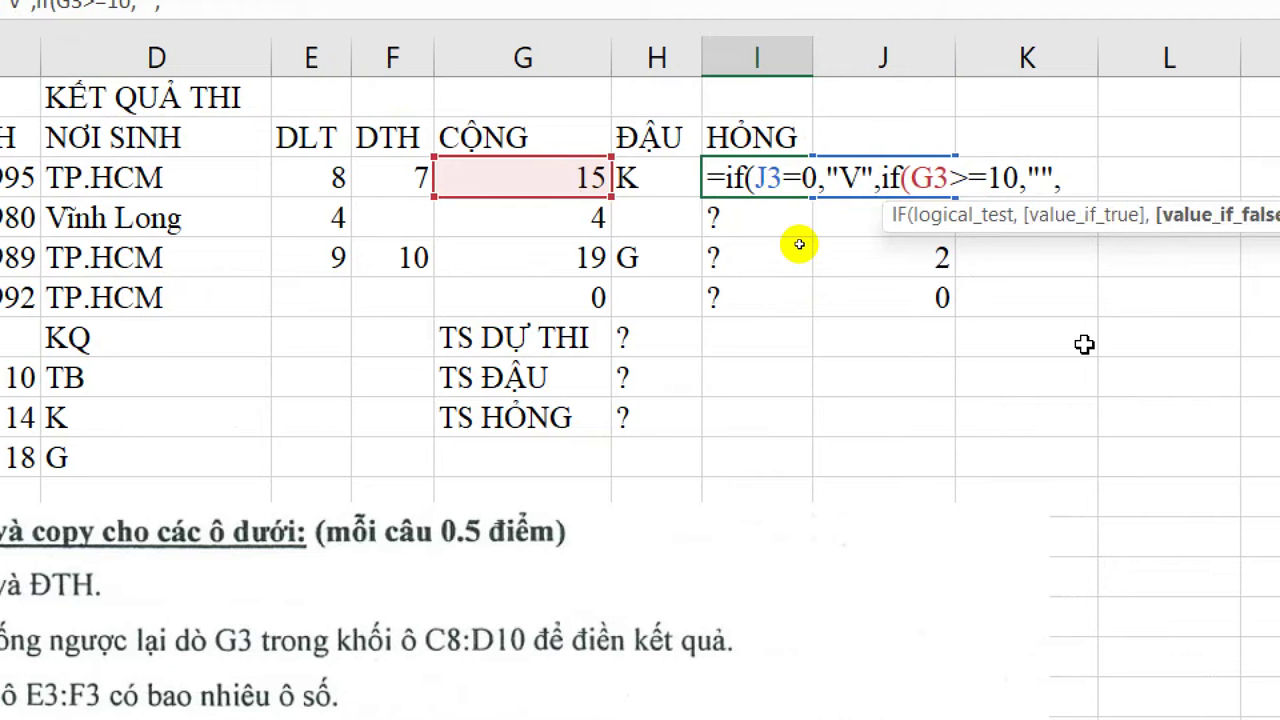
{"action": "type", "text": "H\"))"}
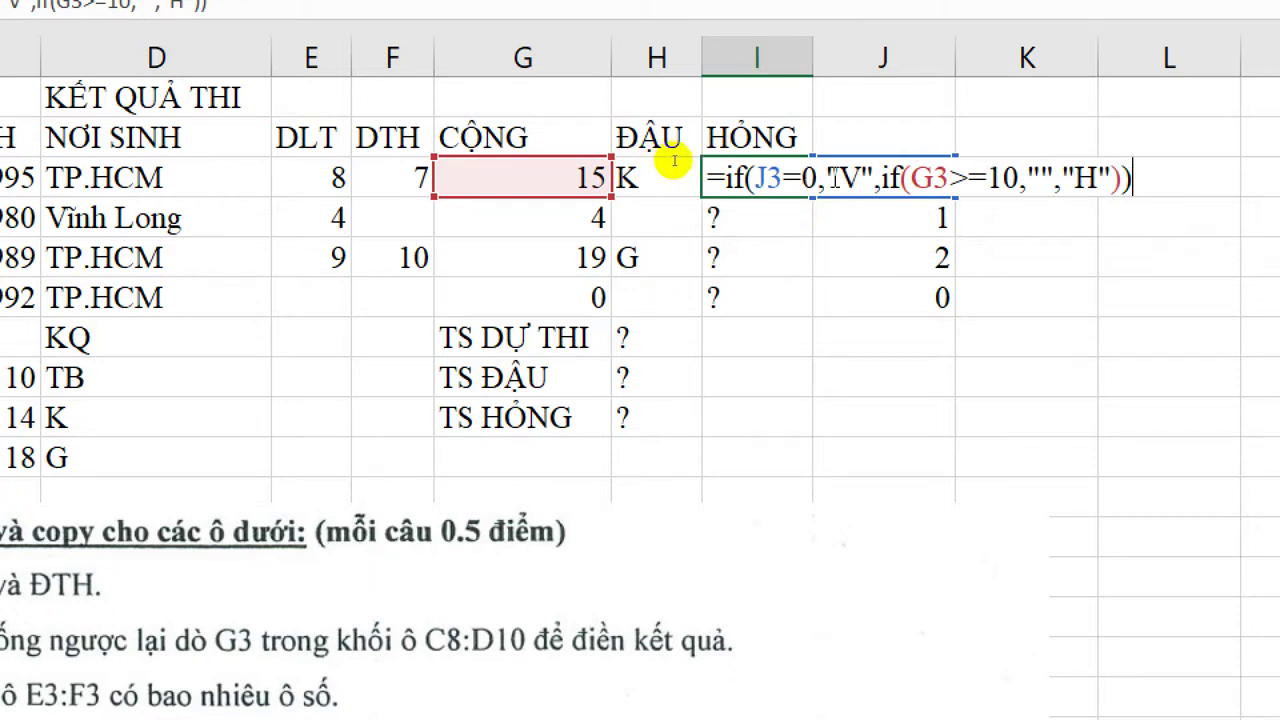
Review the conditions and return values of both IF functions in the I3 formula
{"action": "left_click", "coordinate": [848, 177]}
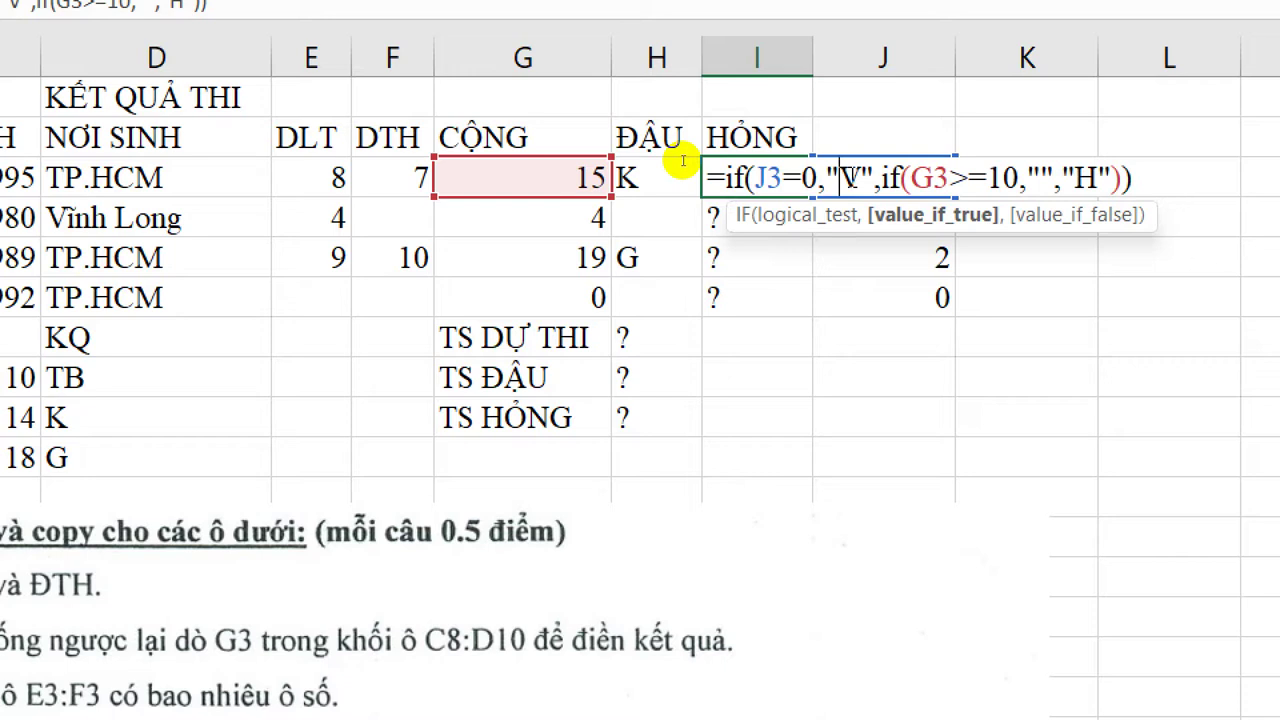
{"action": "key", "text": "Right"}
{"action": "key", "text": "Right"}
{"action": "key", "text": "Right"}
{"action": "key", "text": "Right"}
{"action": "left_click", "coordinate": [889, 178]}
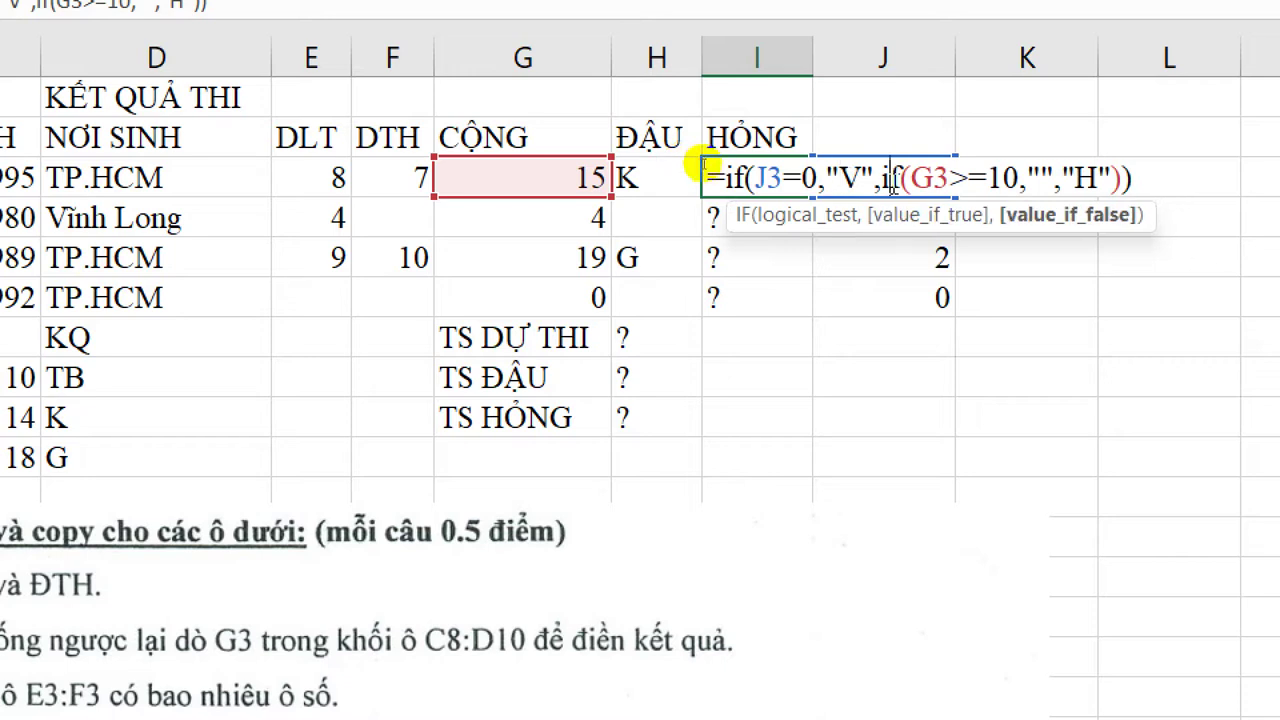
{"action": "double_click", "coordinate": [890, 178]}
{"action": "left_click", "coordinate": [924, 180]}
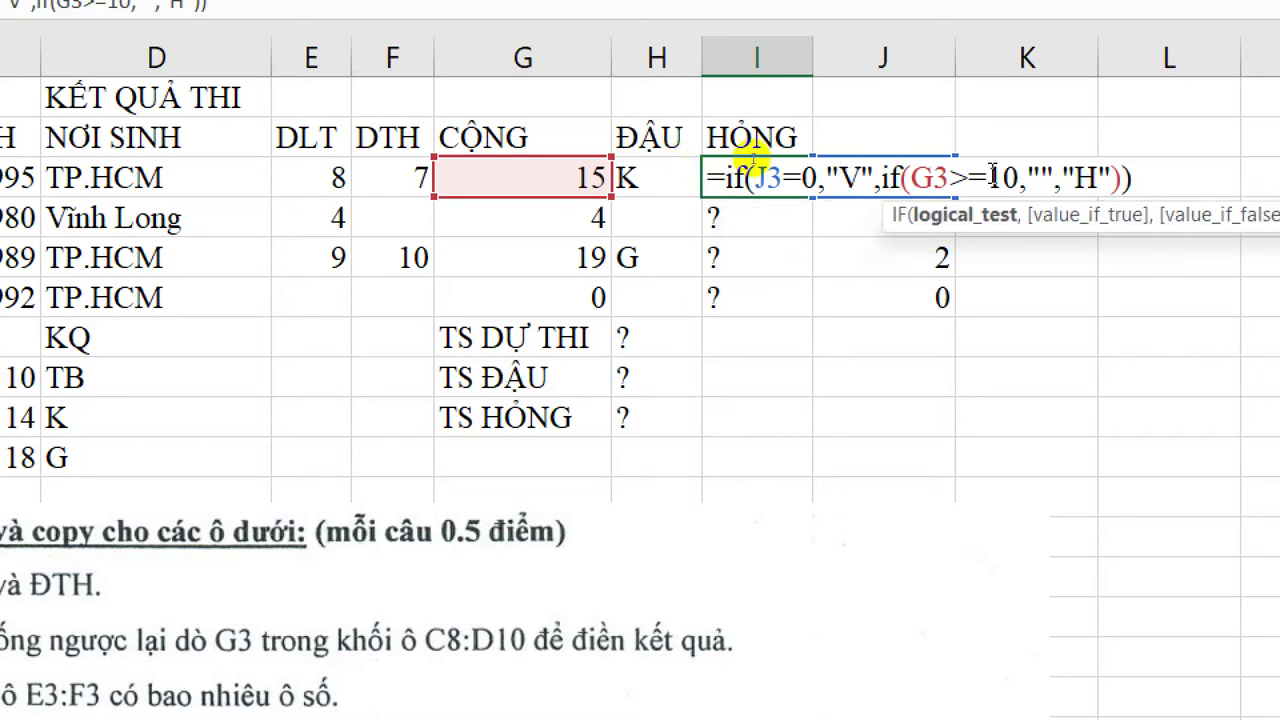
{"action": "left_click", "coordinate": [988, 178]}
{"action": "left_click", "coordinate": [1040, 178]}
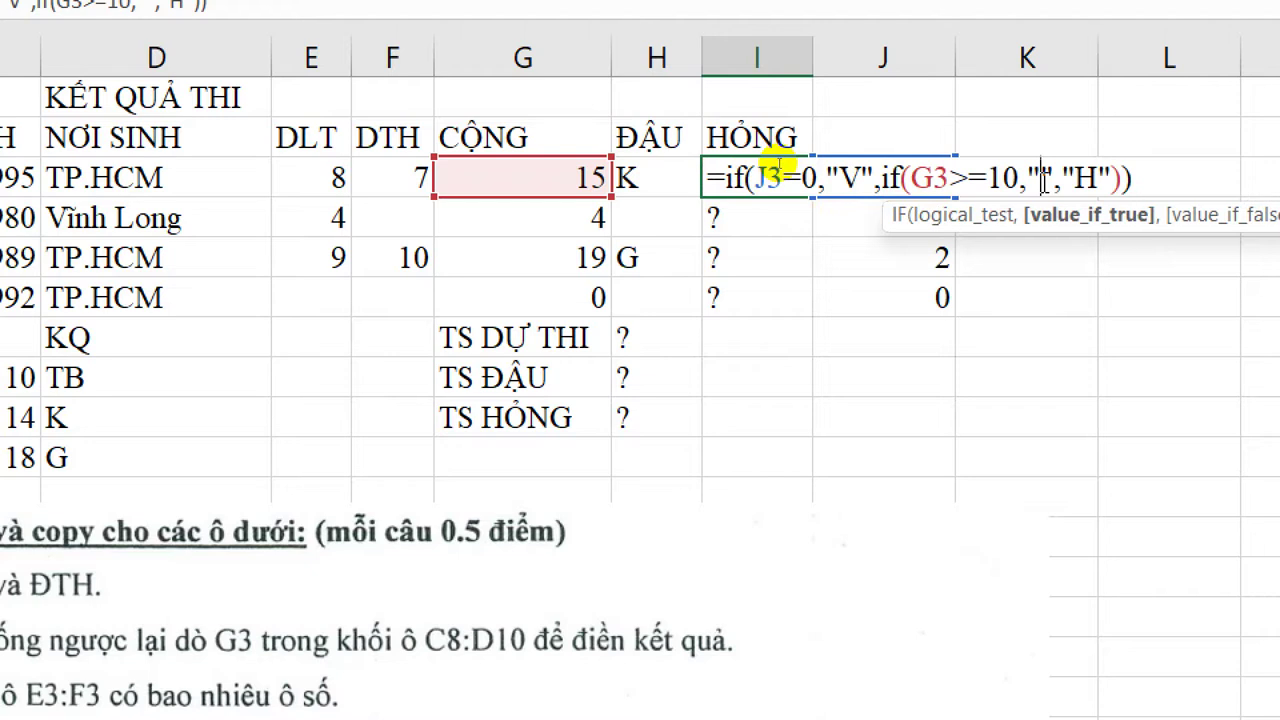
{"action": "key", "text": "Right"}
{"action": "key", "text": "Right"}
{"action": "key", "text": "Right"}
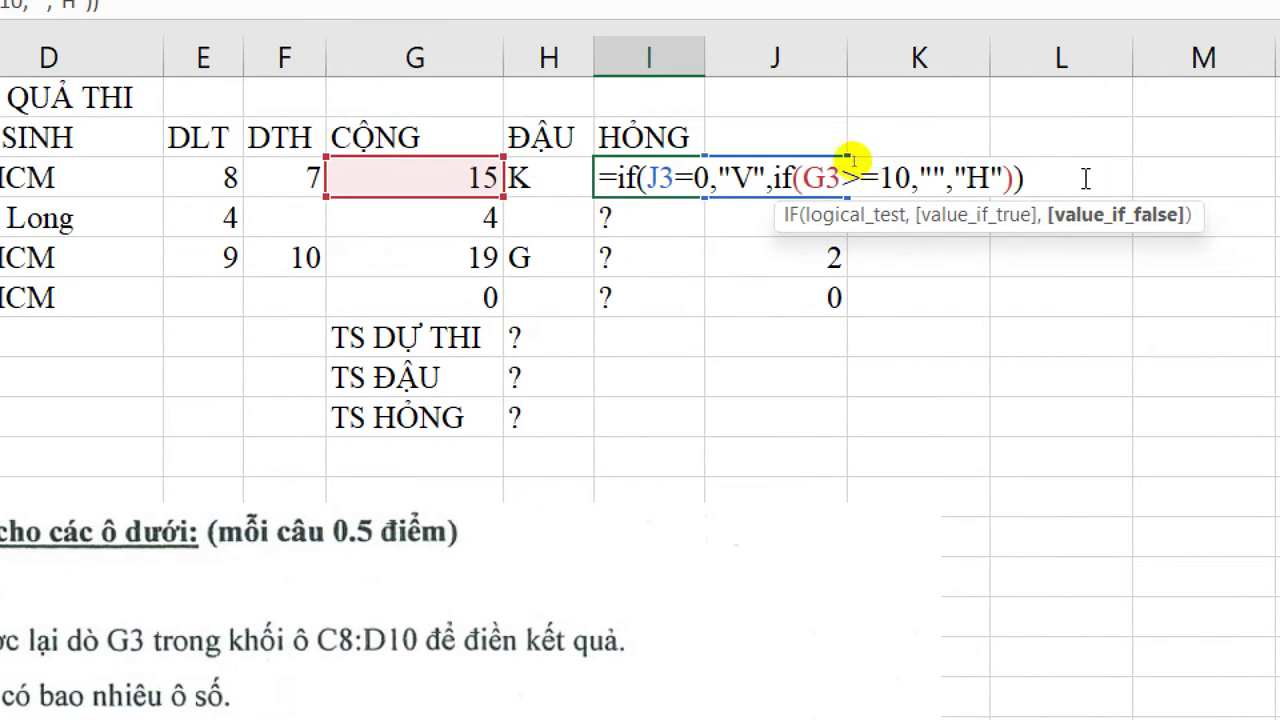
Commit the nested IF formula in I3 and copy it down to I4:I6
{"action": "left_click", "coordinate": [1071, 183]}
{"action": "key", "text": "Return"}
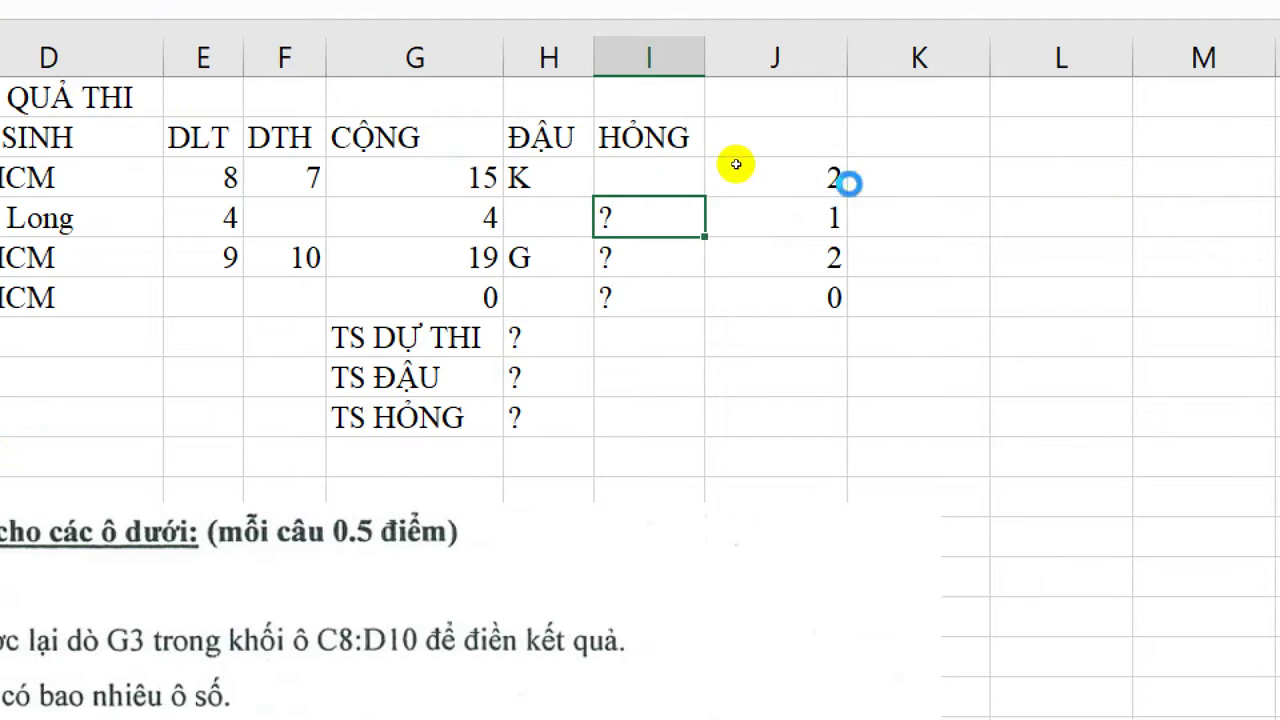
{"action": "key", "text": "ctrl+d"}
{"action": "key", "text": "Down"}
{"action": "key", "text": "ctrl+d"}
{"action": "key", "text": "Down"}
{"action": "key", "text": "ctrl+d"}
{"action": "key", "text": "Down"}
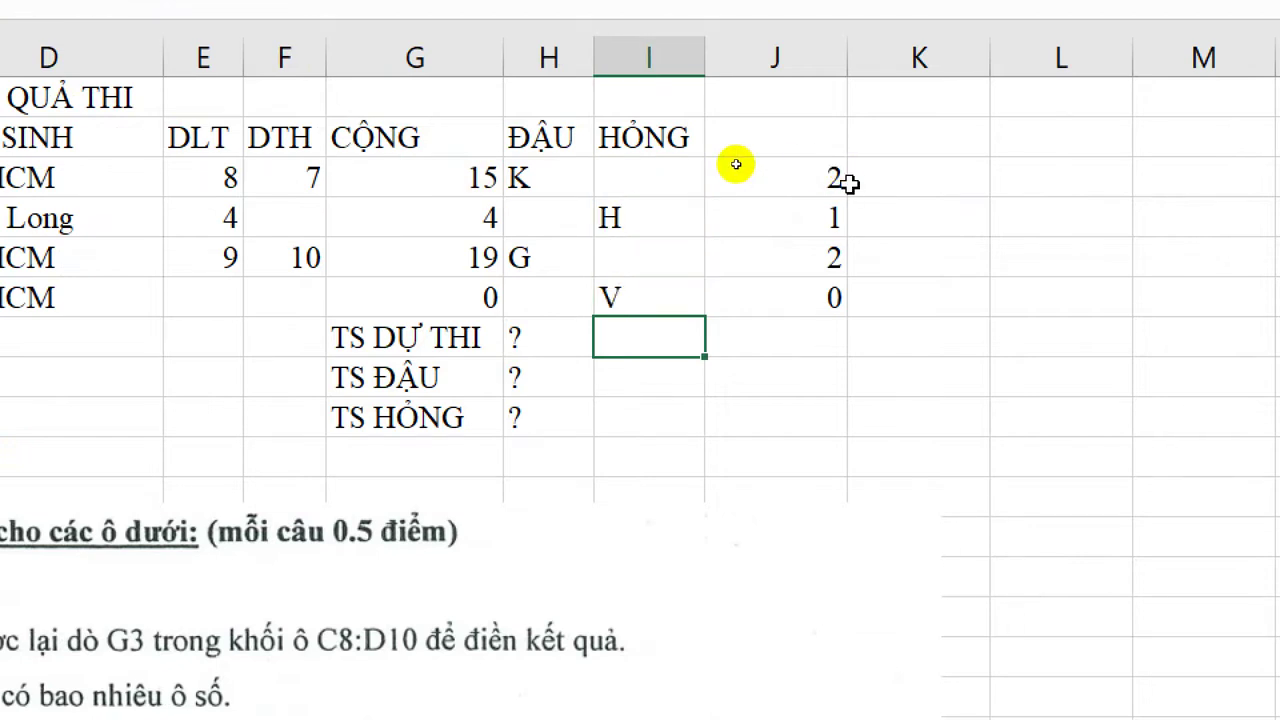
Compare the ĐẬU and HỎNG results row by row across H3:I6
{"action": "key", "text": "Up"}
{"action": "key", "text": "Up"}
{"action": "key", "text": "Up"}
{"action": "key", "text": "Up"}
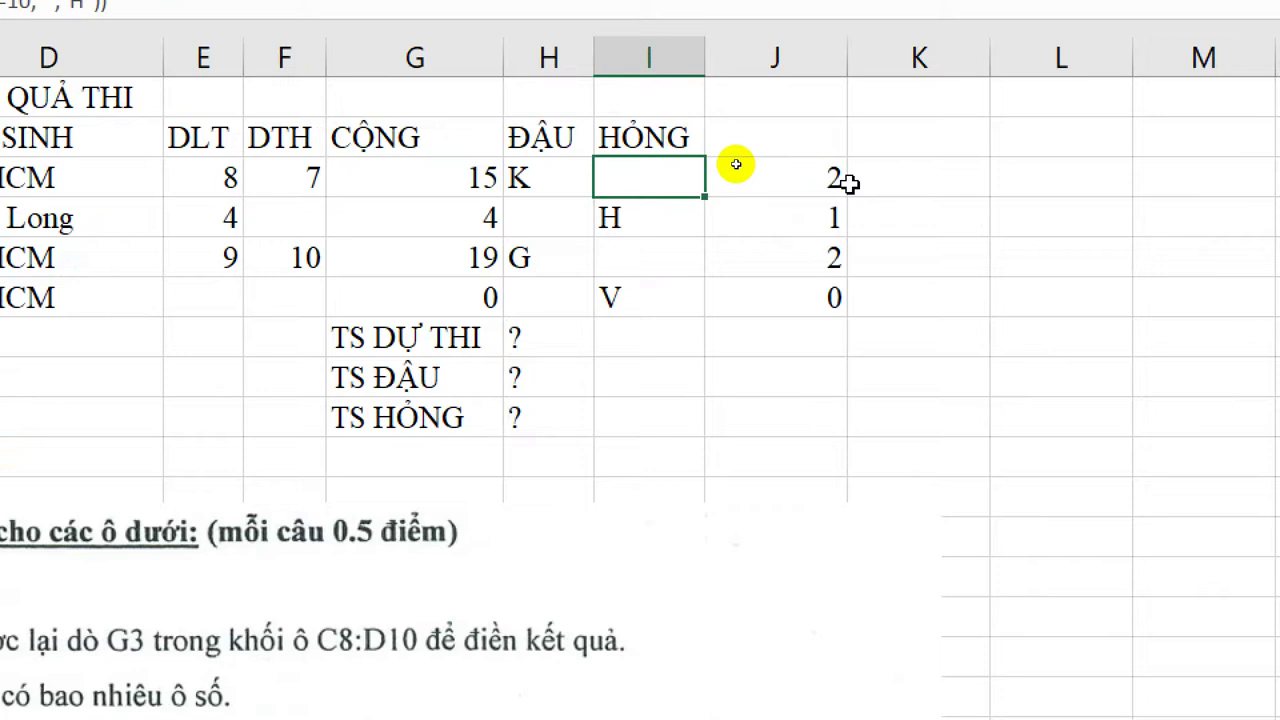
{"action": "key", "text": "Left"}
{"action": "key", "text": "Right"}
{"action": "key", "text": "Down"}
{"action": "key", "text": "Left"}
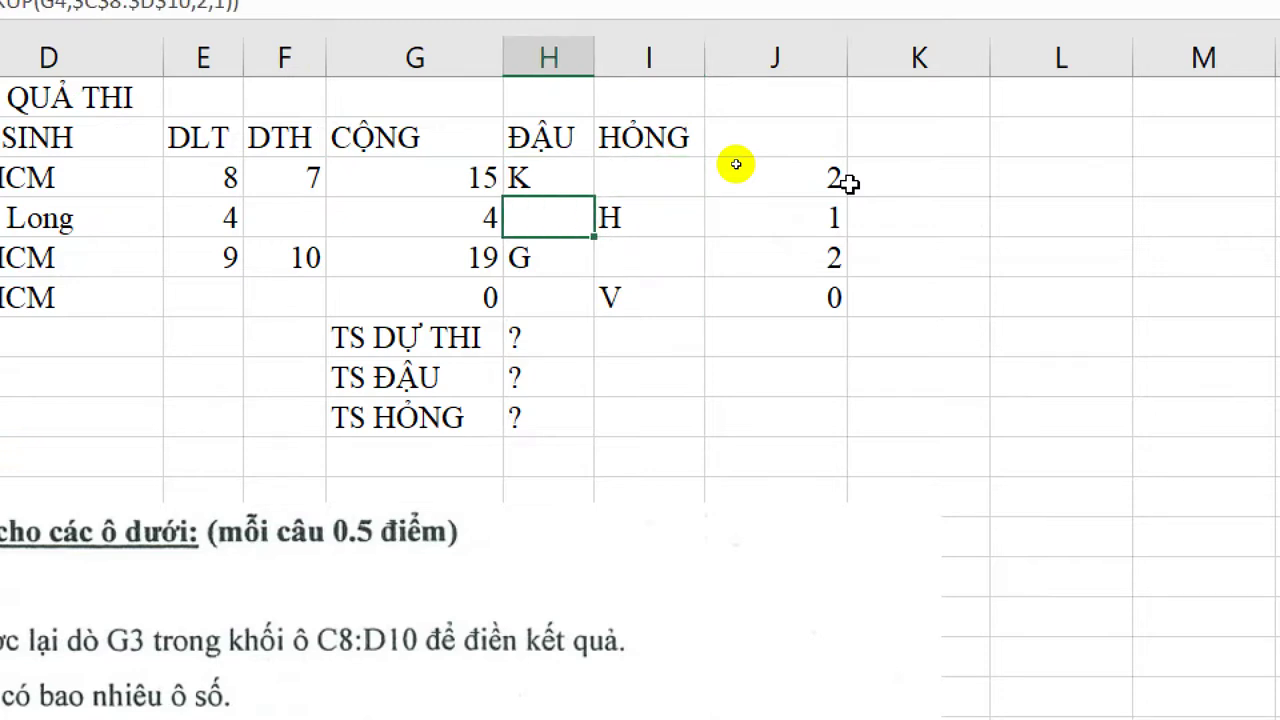
{"action": "key", "text": "Right"}
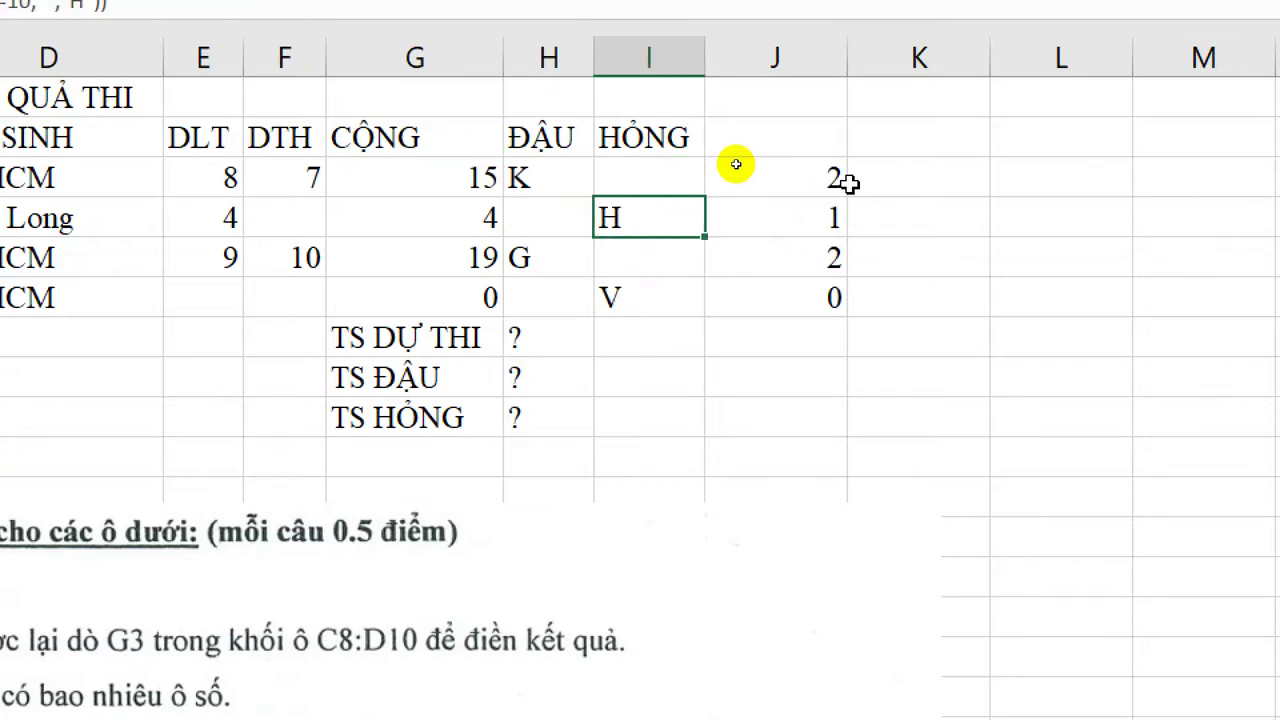
{"action": "key", "text": "Left"}
{"action": "key", "text": "Down"}
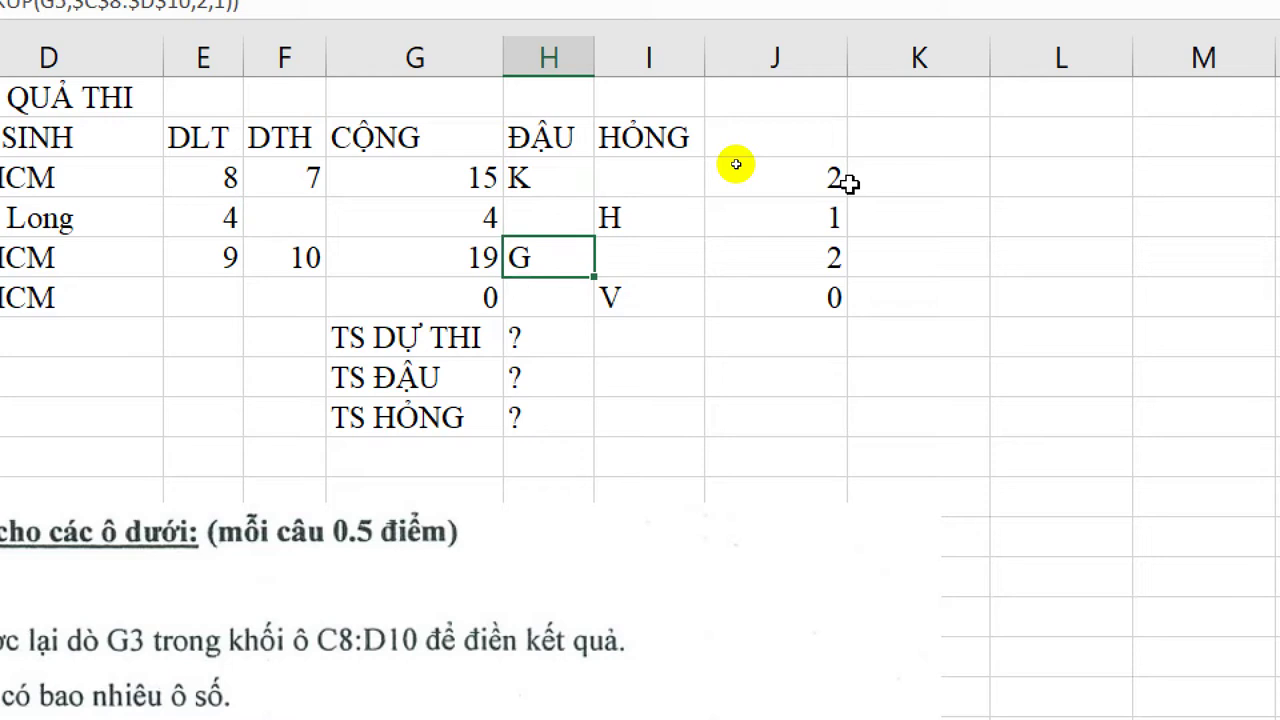
{"action": "key", "text": "Down"}
{"action": "key", "text": "Right"}
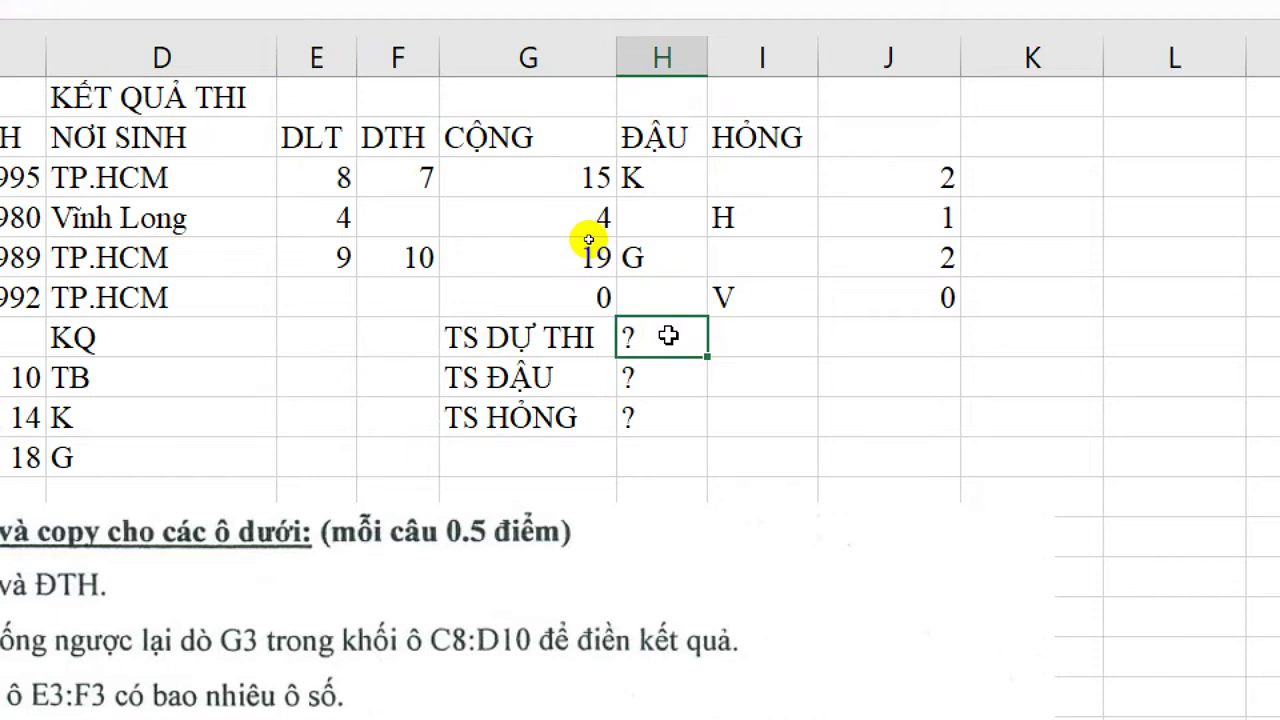
Count the total candidates in H7 (TS DỰ THI) with COUNTA over the names in B3:B6
{"action": "type", "text": "=cou"}
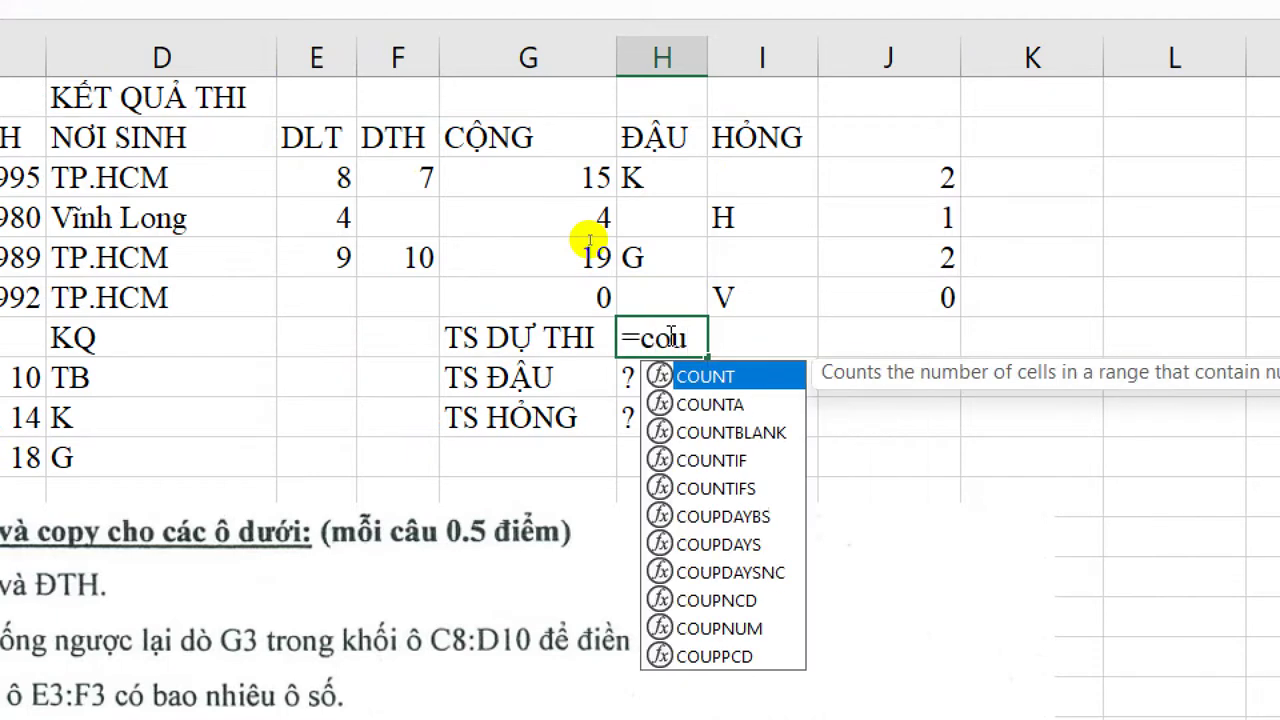
{"action": "key", "text": "Tab"}
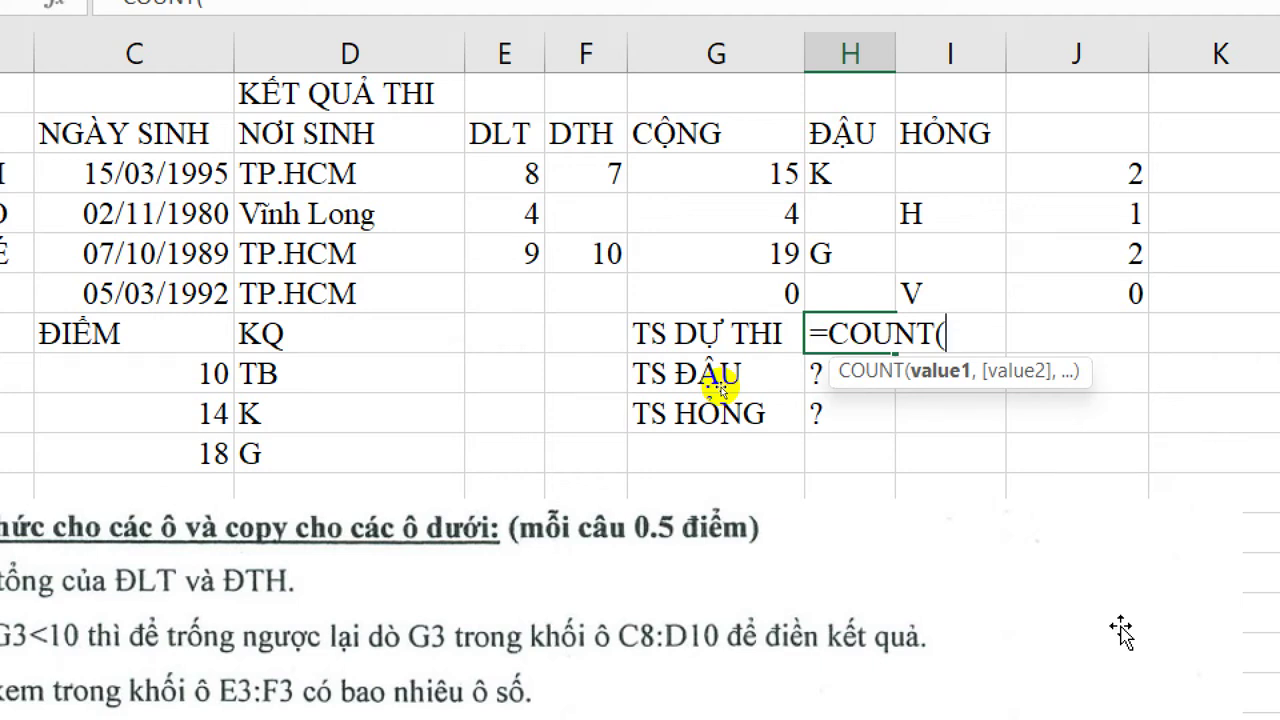
{"action": "key", "text": "BackSpace"}
{"action": "type", "text": "a"}
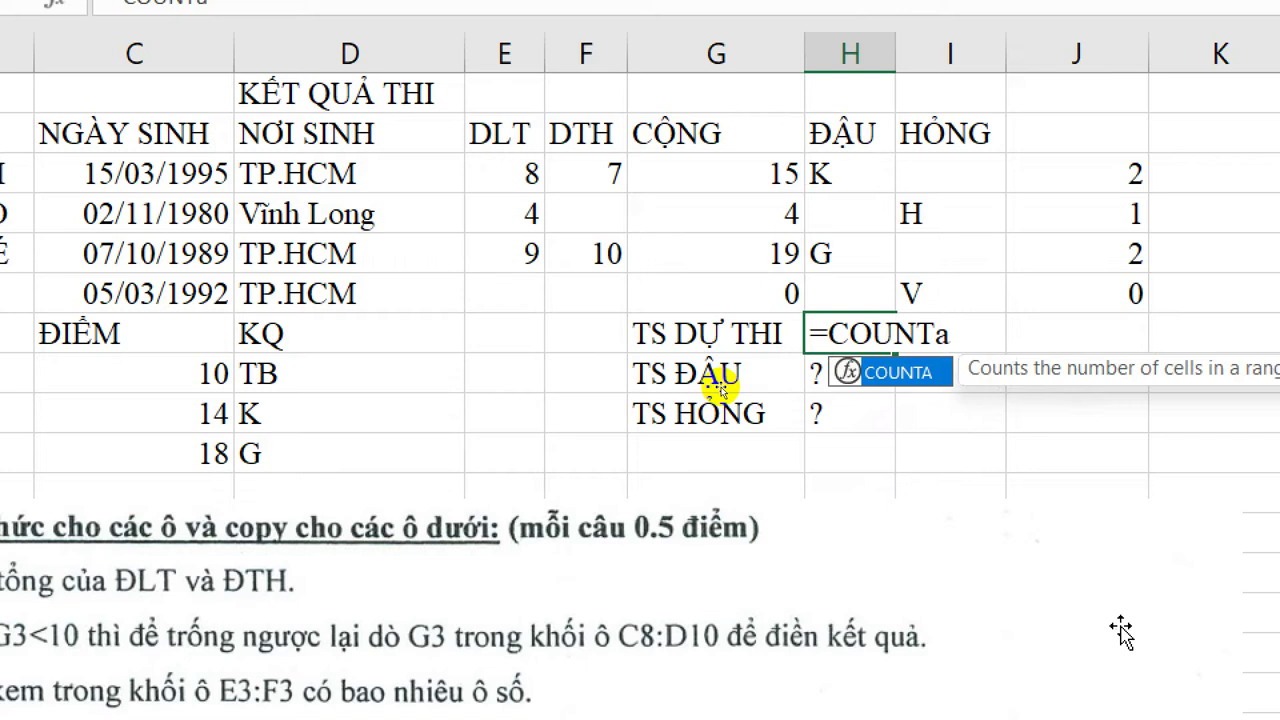
{"action": "type", "text": "("}
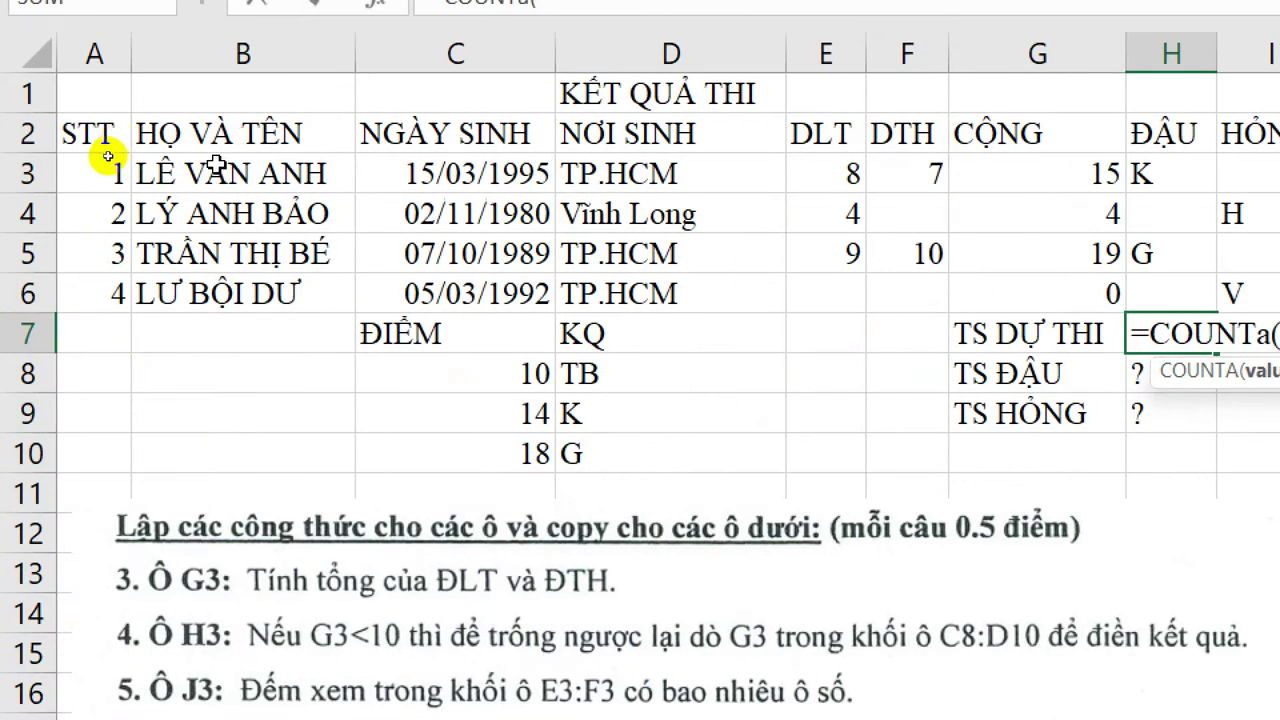
{"action": "left_click_drag", "start_coordinate": [217, 167], "coordinate": [203, 291]}
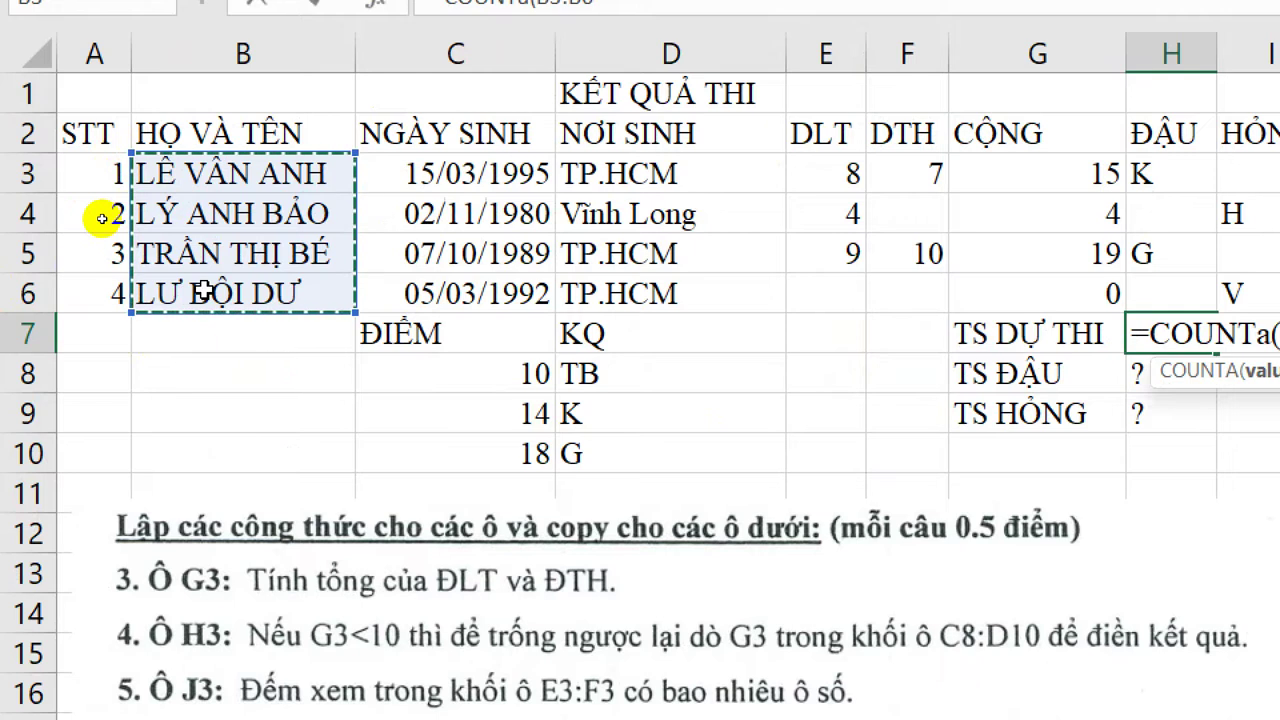
{"action": "key", "text": "Return"}
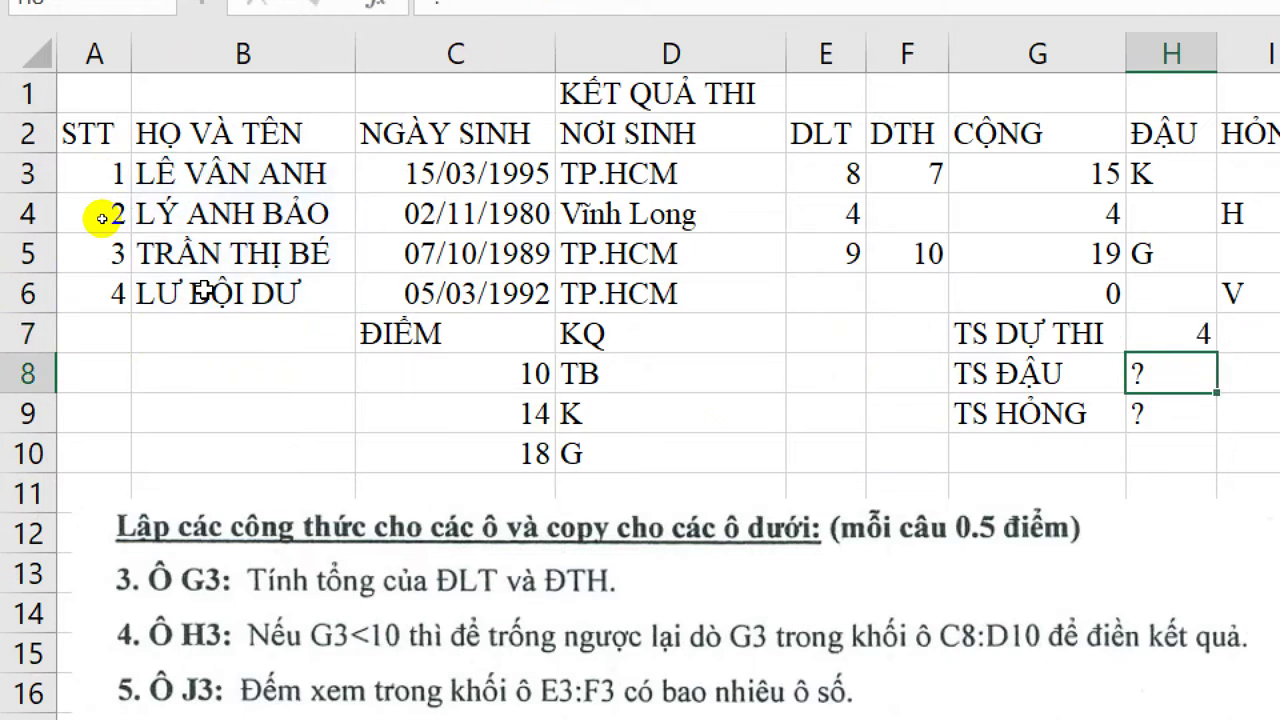
Enter =COUNTA(H3:H6) in H8 for TS ĐẬU
{"action": "type", "text": "="}
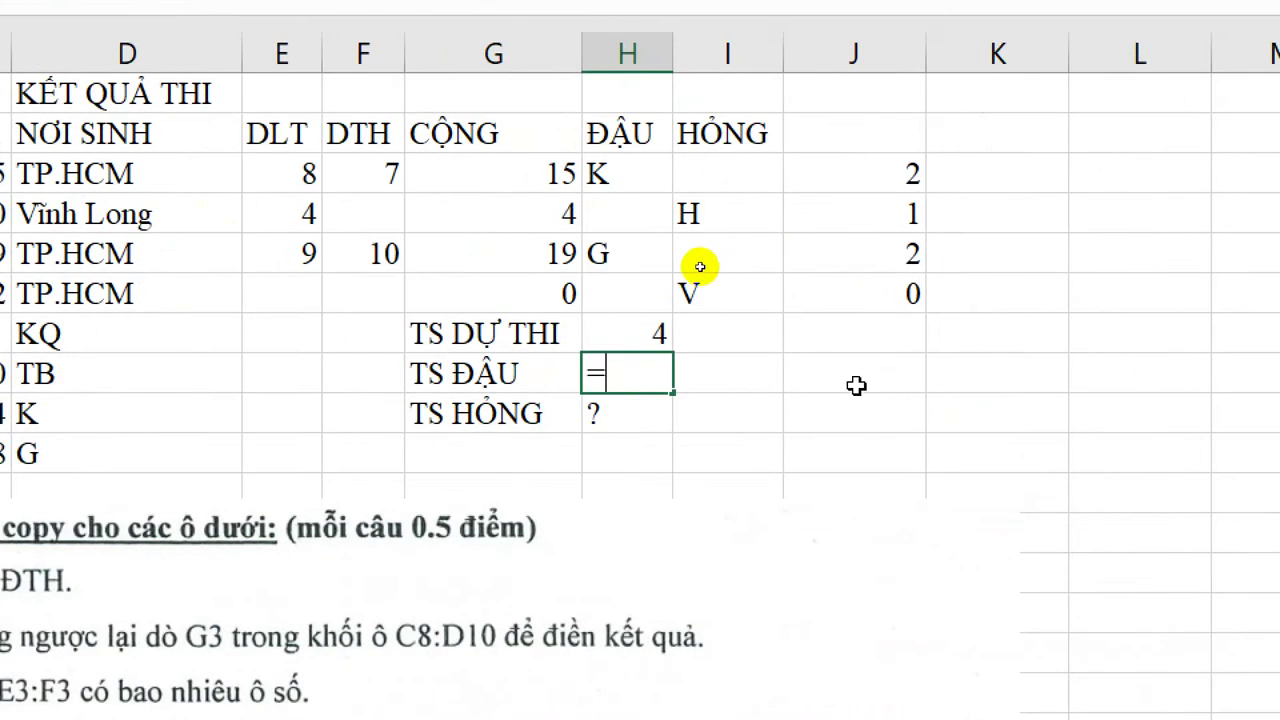
{"action": "type", "text": "cou"}
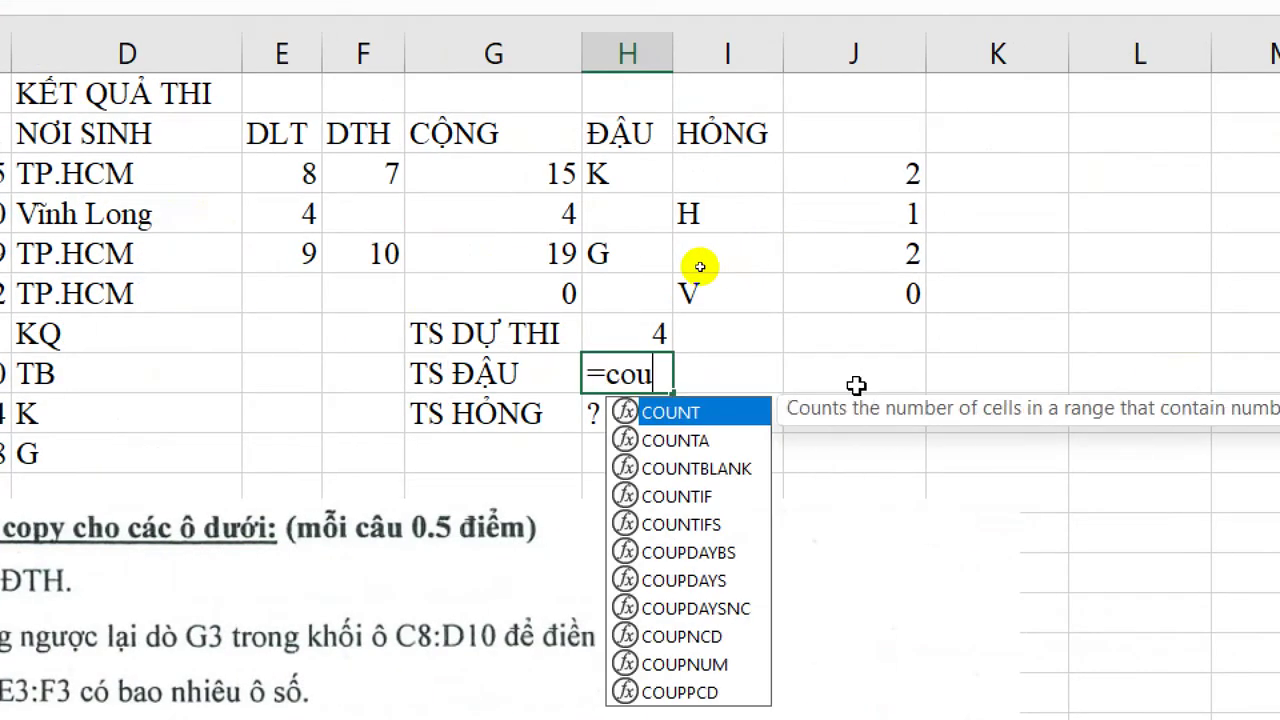
{"action": "key", "text": "Down"}
{"action": "key", "text": "Tab"}
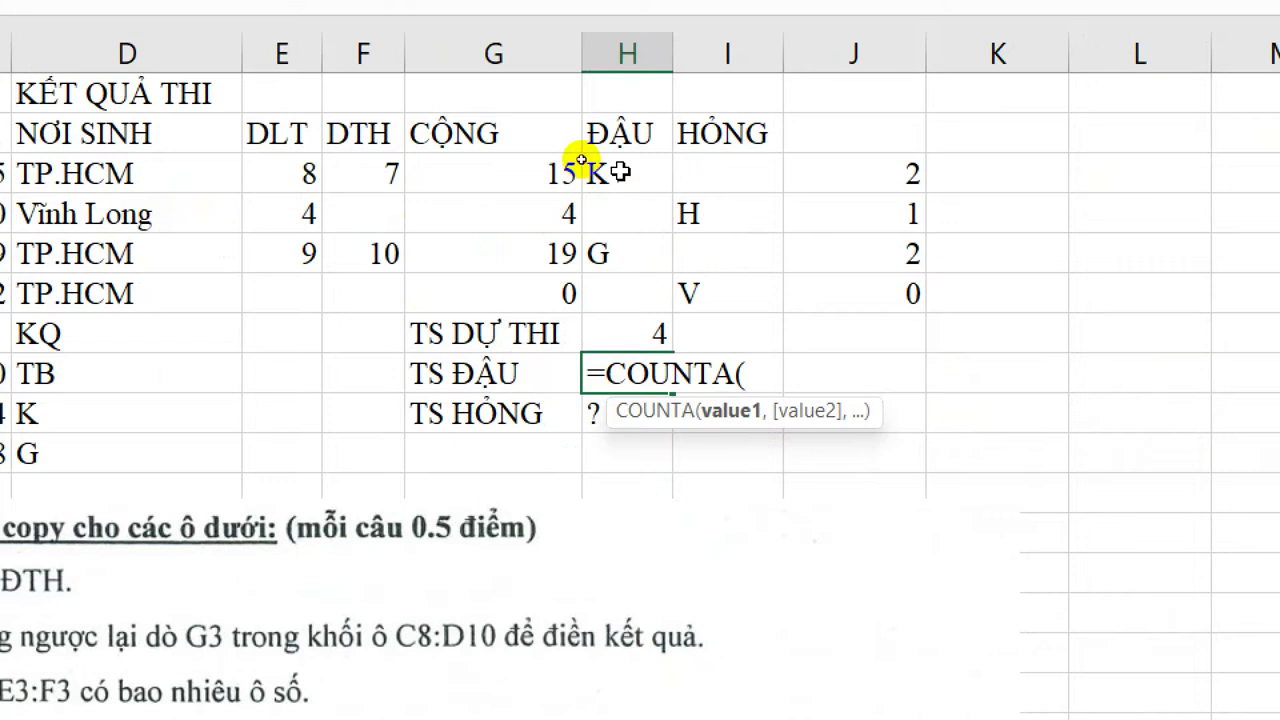
{"action": "left_click_drag", "start_coordinate": [617, 166], "coordinate": [594, 301]}
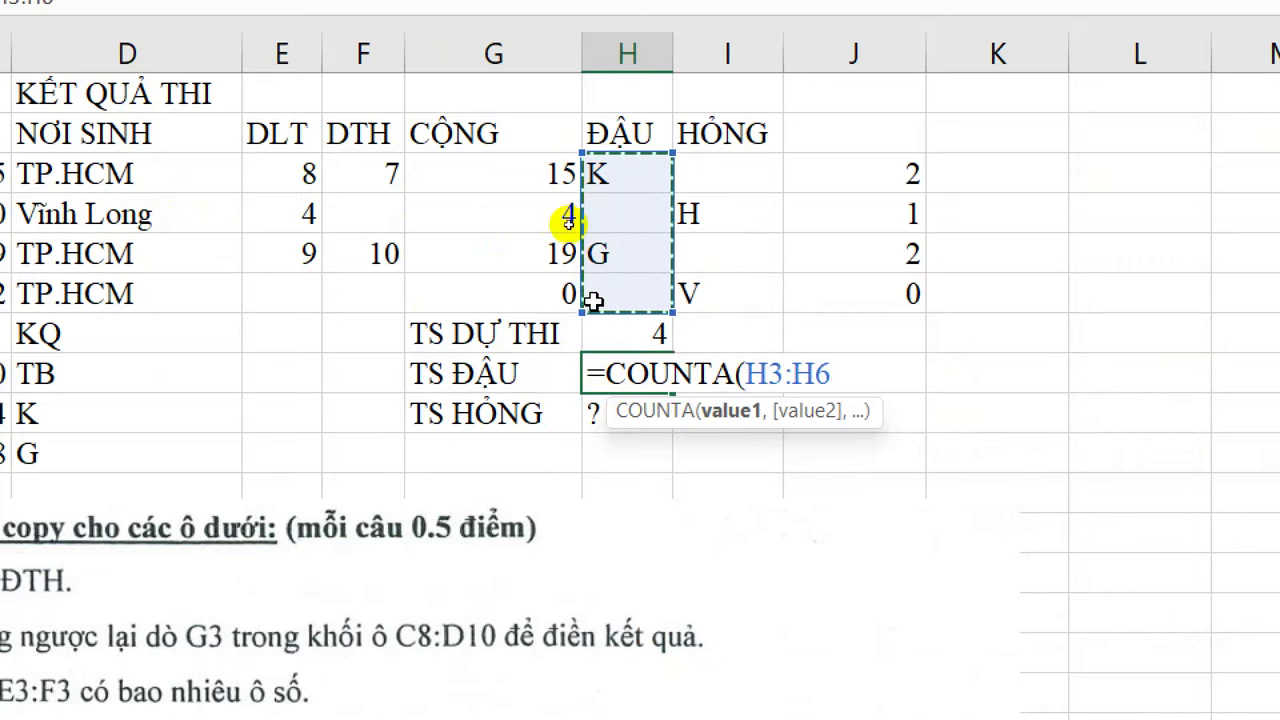
{"action": "key", "text": "Return"}
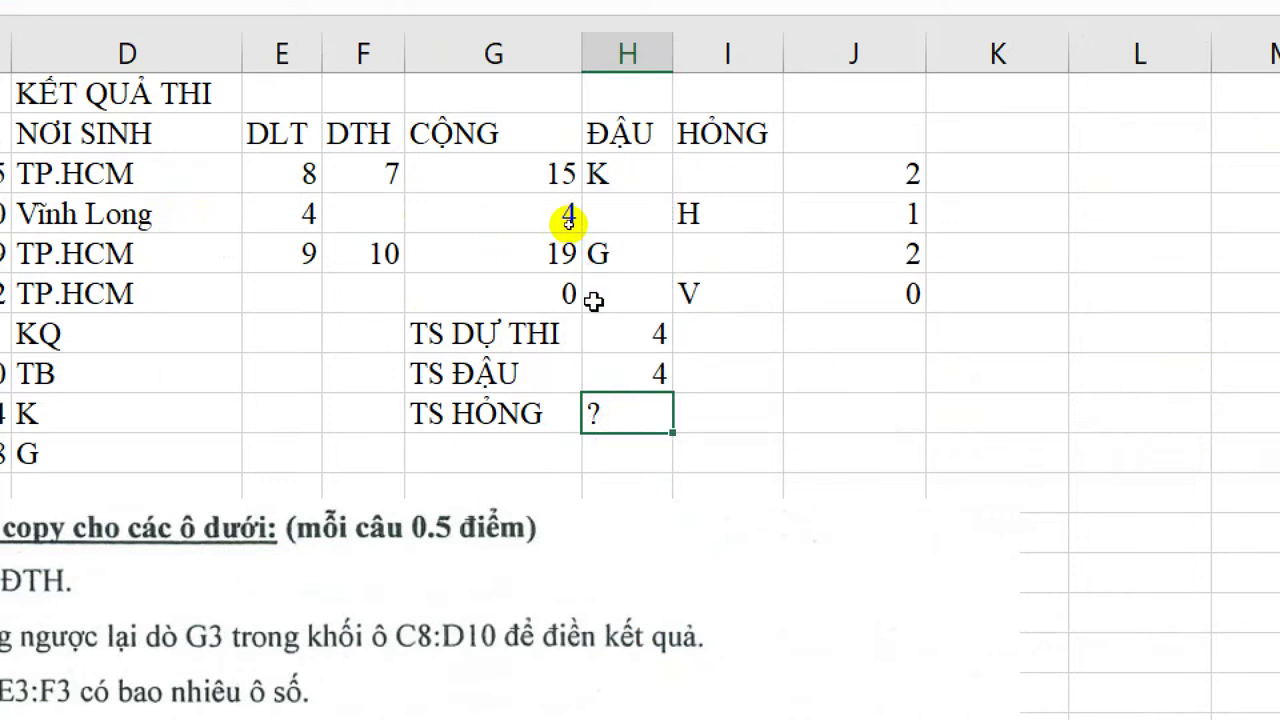
Compare the content of the blank-looking cell H4 in the ĐẬU column with the unused cell L4
{"action": "left_click", "coordinate": [622, 376]}
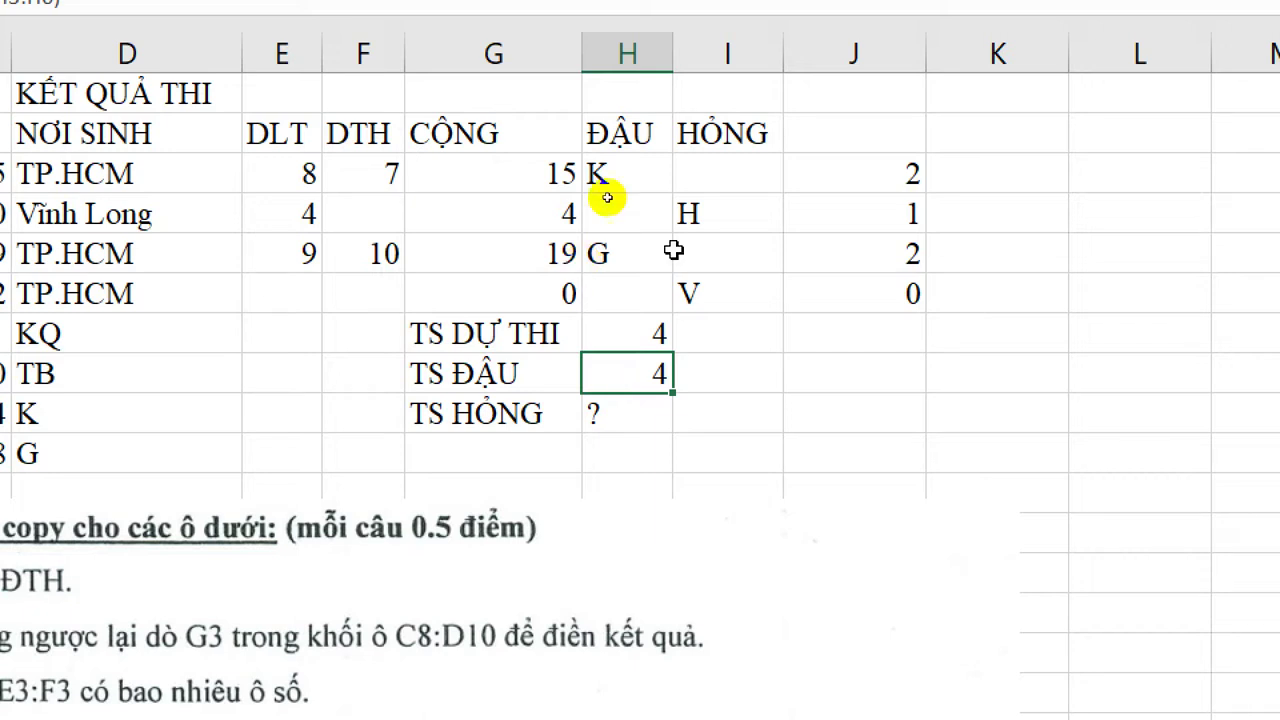
{"action": "left_click", "coordinate": [619, 208]}
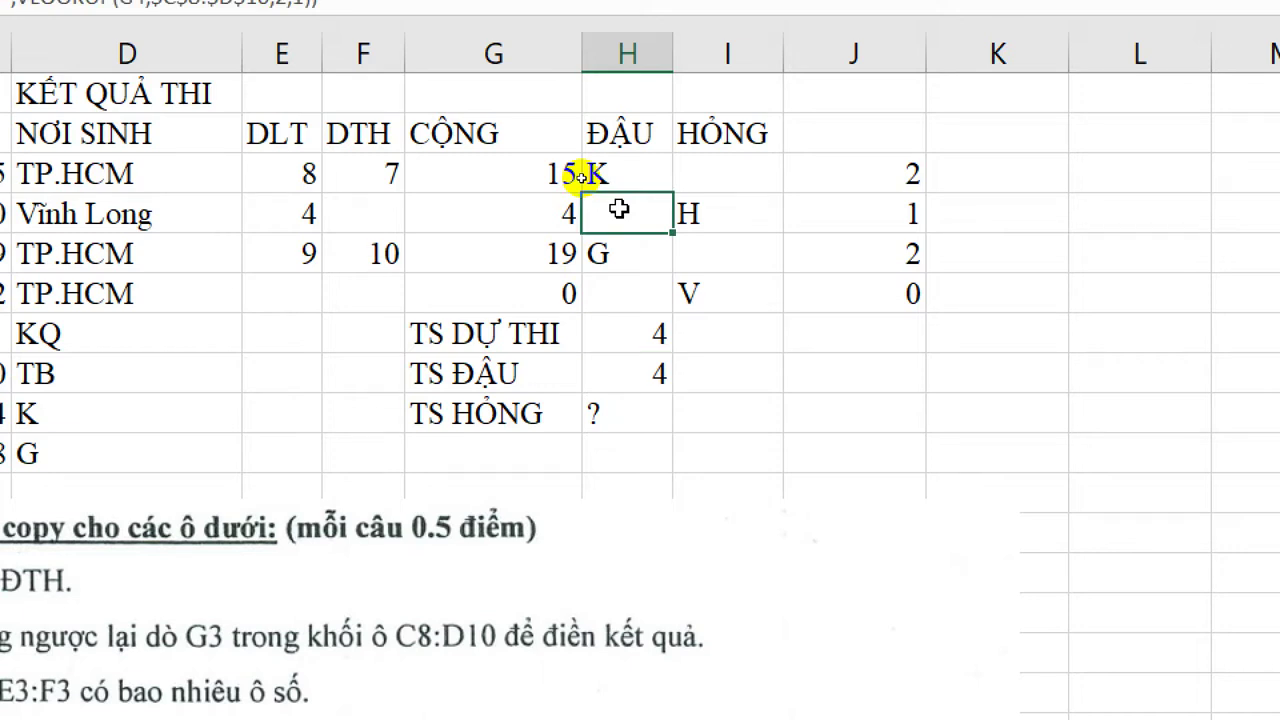
{"action": "left_click", "coordinate": [1098, 210]}
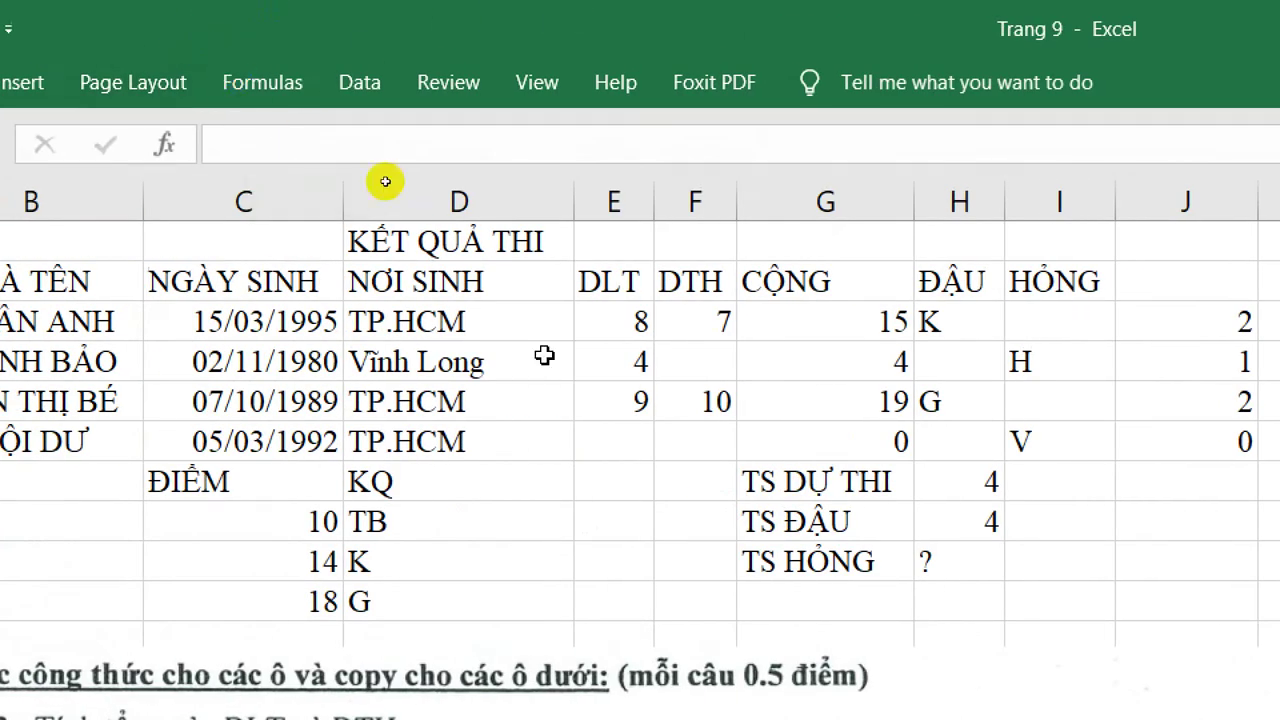
{"action": "left_click", "coordinate": [952, 369]}
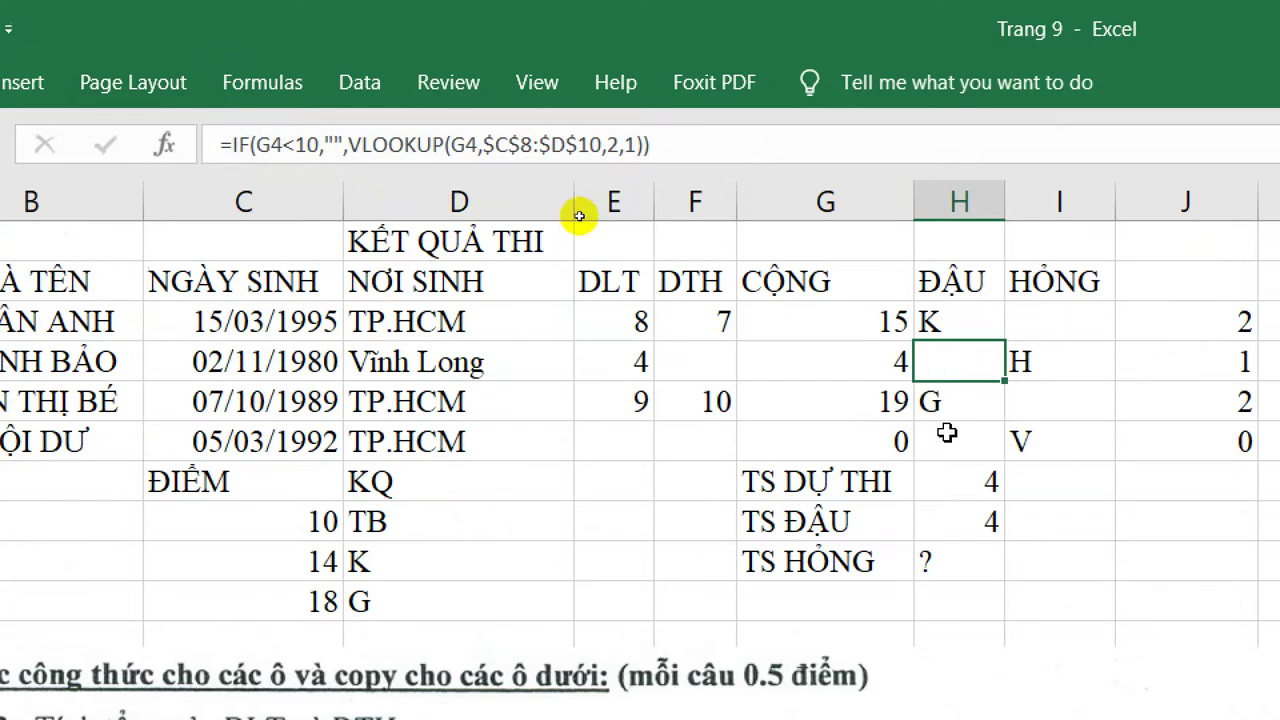
Extend the TS ĐẬU formula in H8 by subtracting a COUNTBLANK function that starts at H3
{"action": "left_click", "coordinate": [963, 535]}
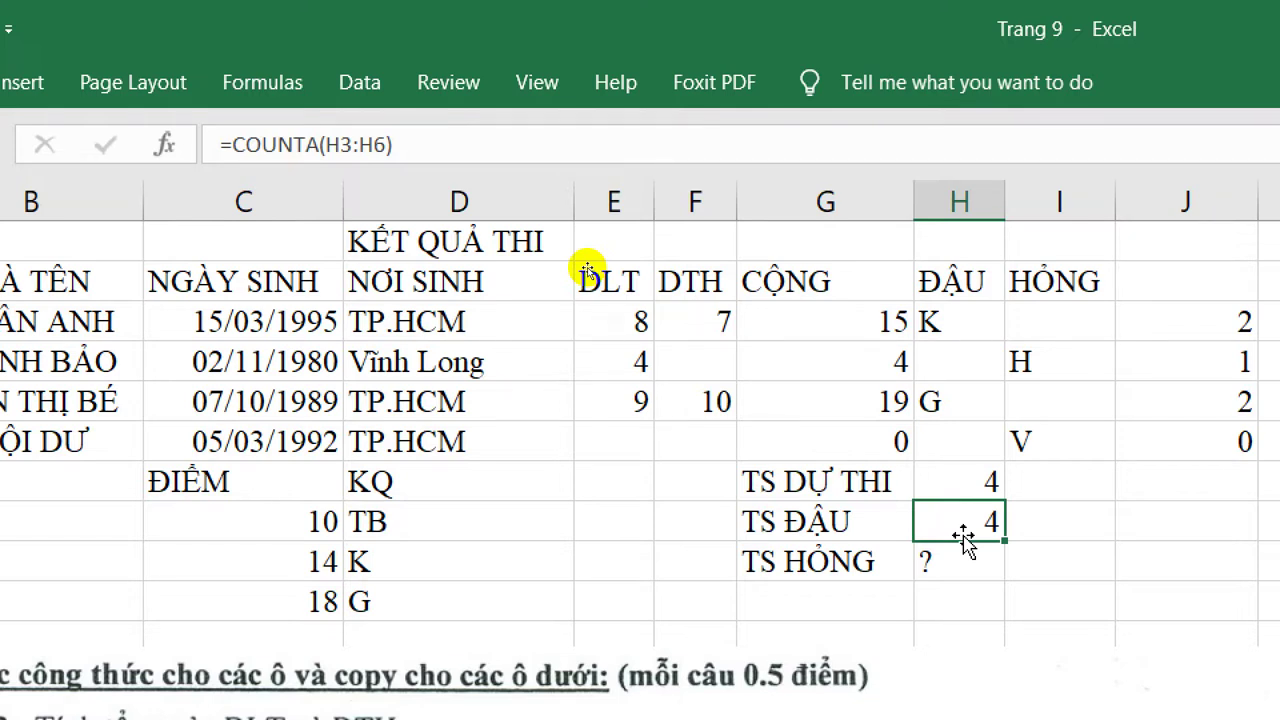
{"action": "left_click", "coordinate": [509, 143]}
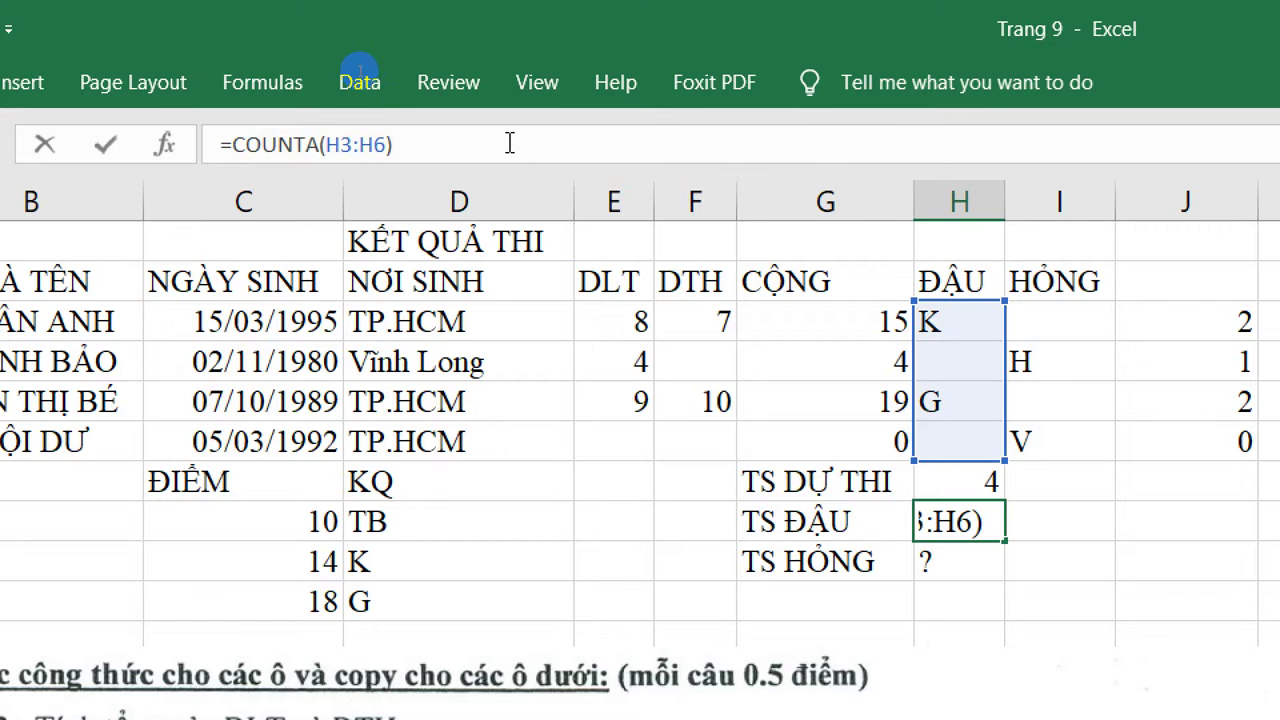
{"action": "type", "text": "-cou"}
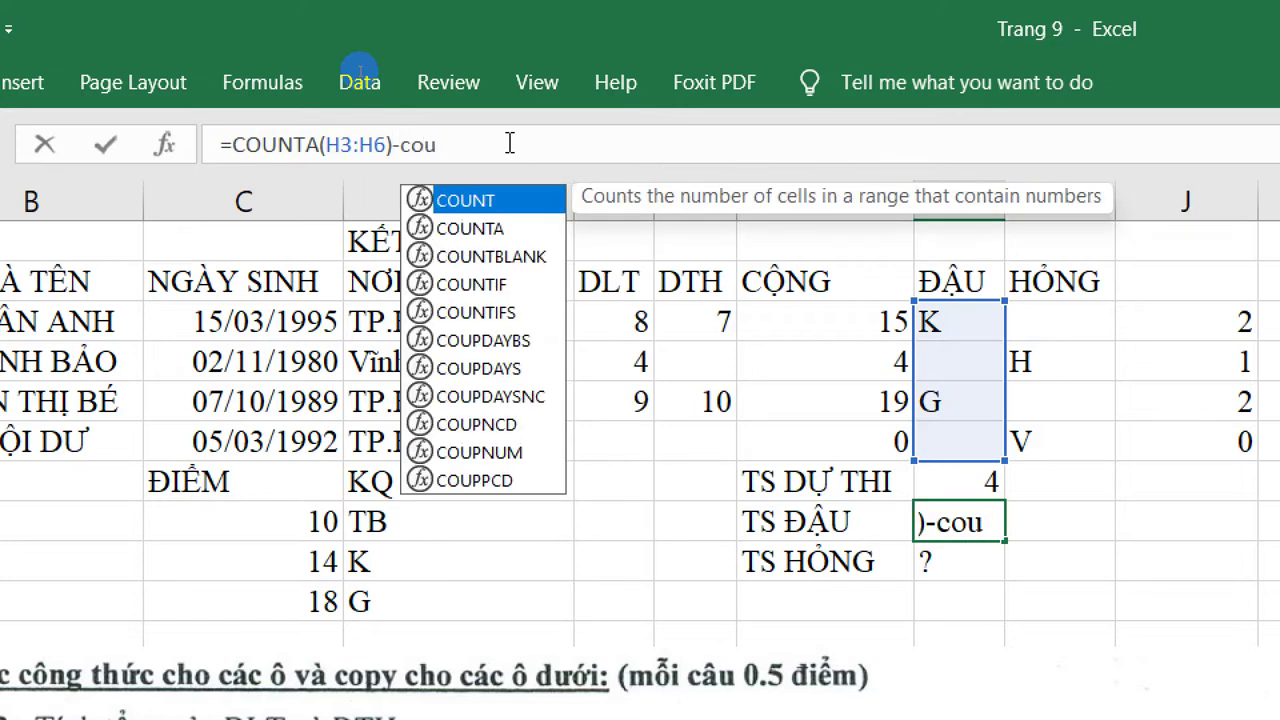
{"action": "key", "text": "Down"}
{"action": "key", "text": "Down"}
{"action": "key", "text": "Tab"}
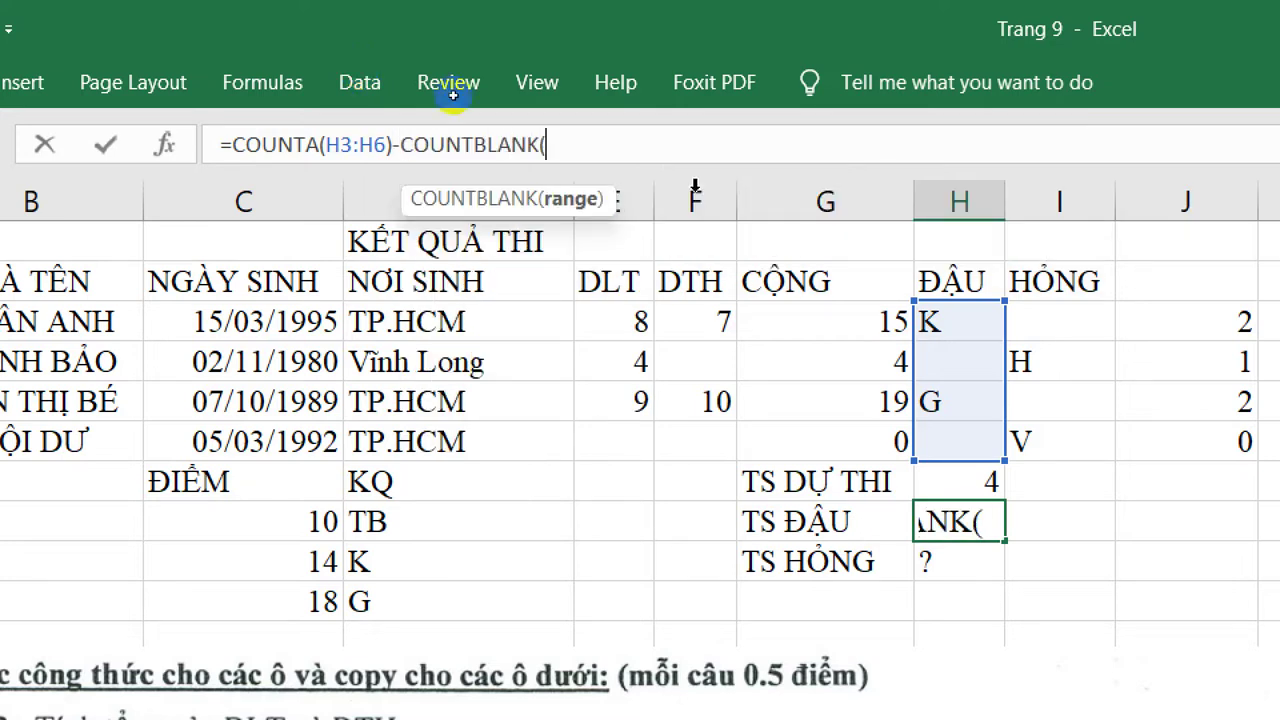
{"action": "left_click", "coordinate": [962, 321]}
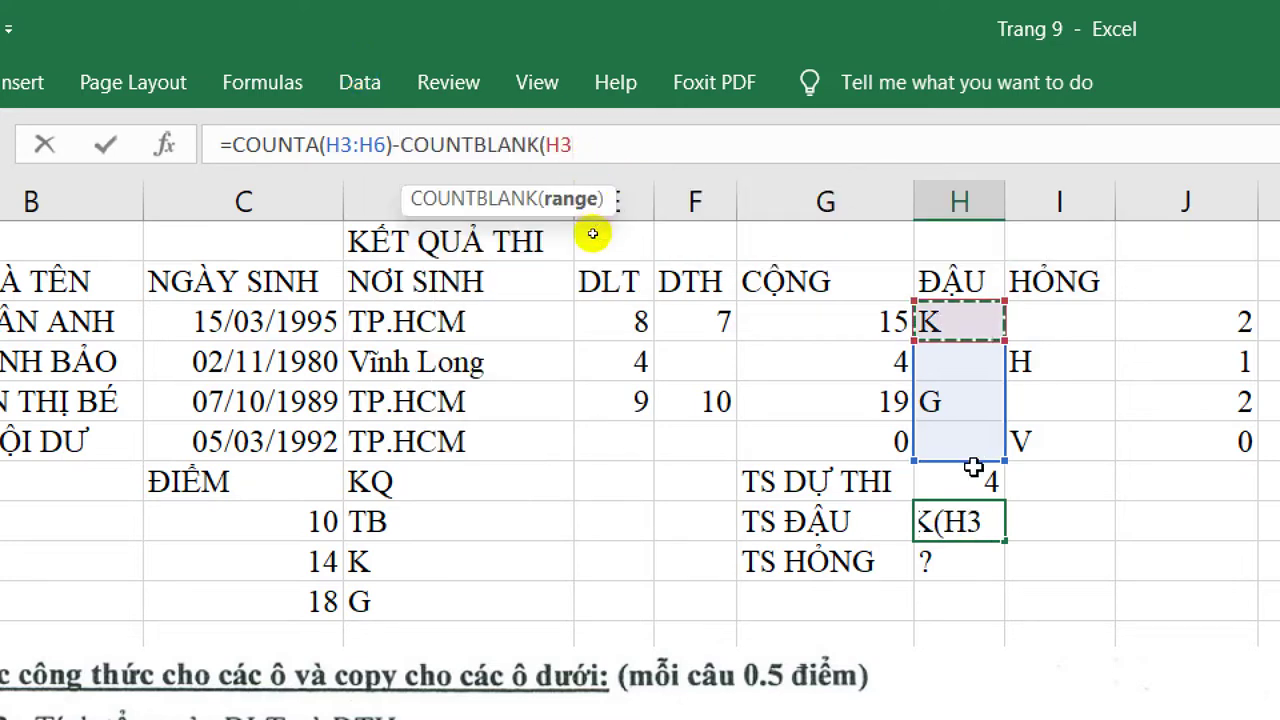
{"action": "key", "text": "Return"}
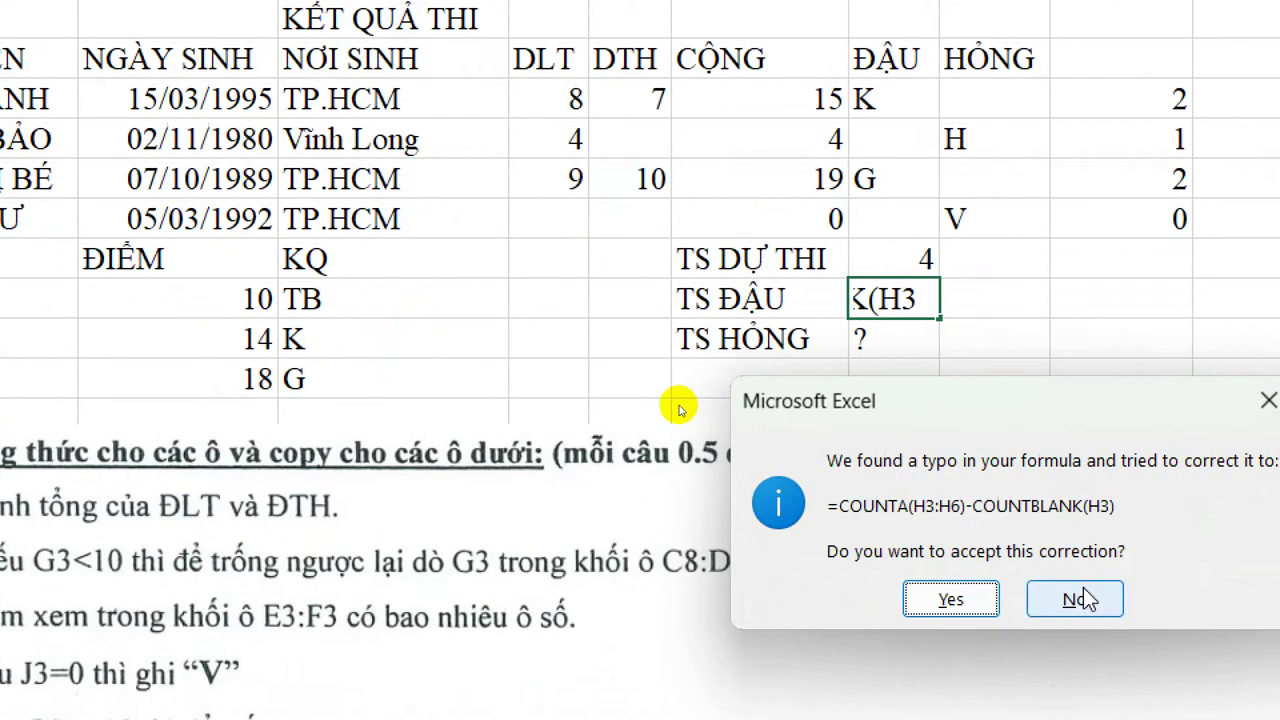
Reject the proposed formula correction and complete H8 as =COUNTA(H3:H6)-COUNTBLANK(H3:H6)
{"action": "left_click", "coordinate": [1085, 598]}
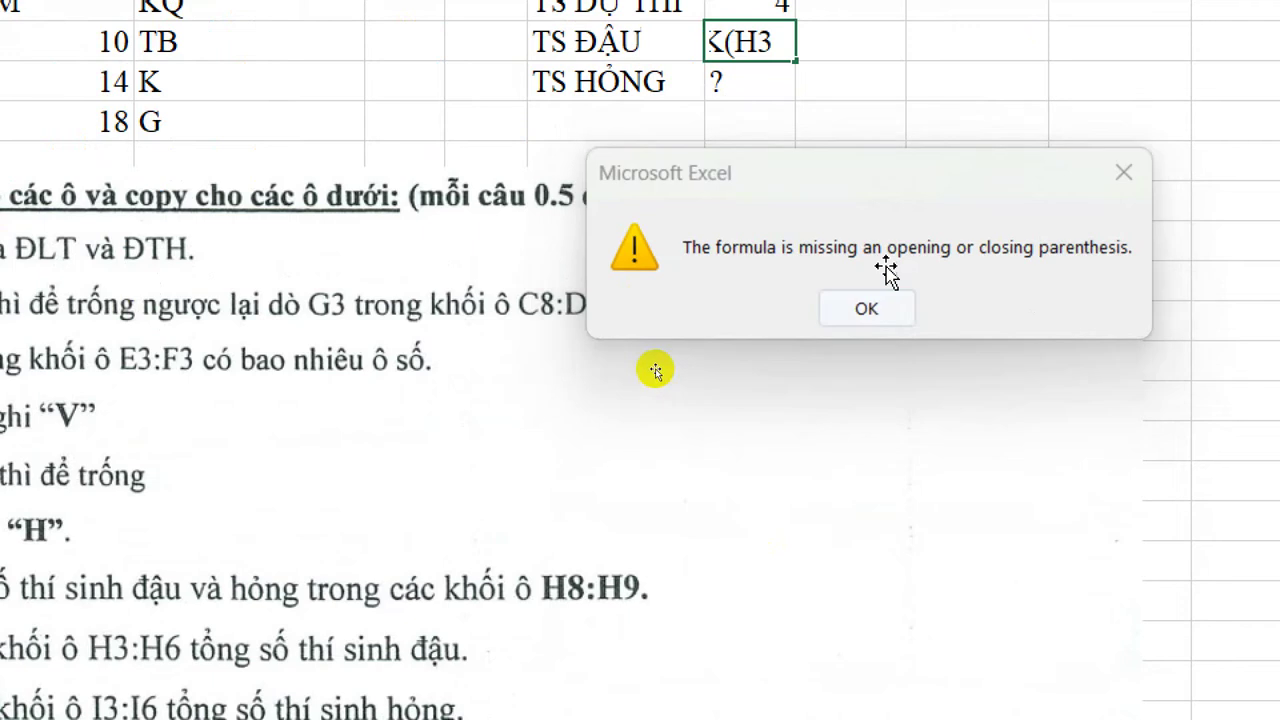
{"action": "left_click", "coordinate": [866, 308]}
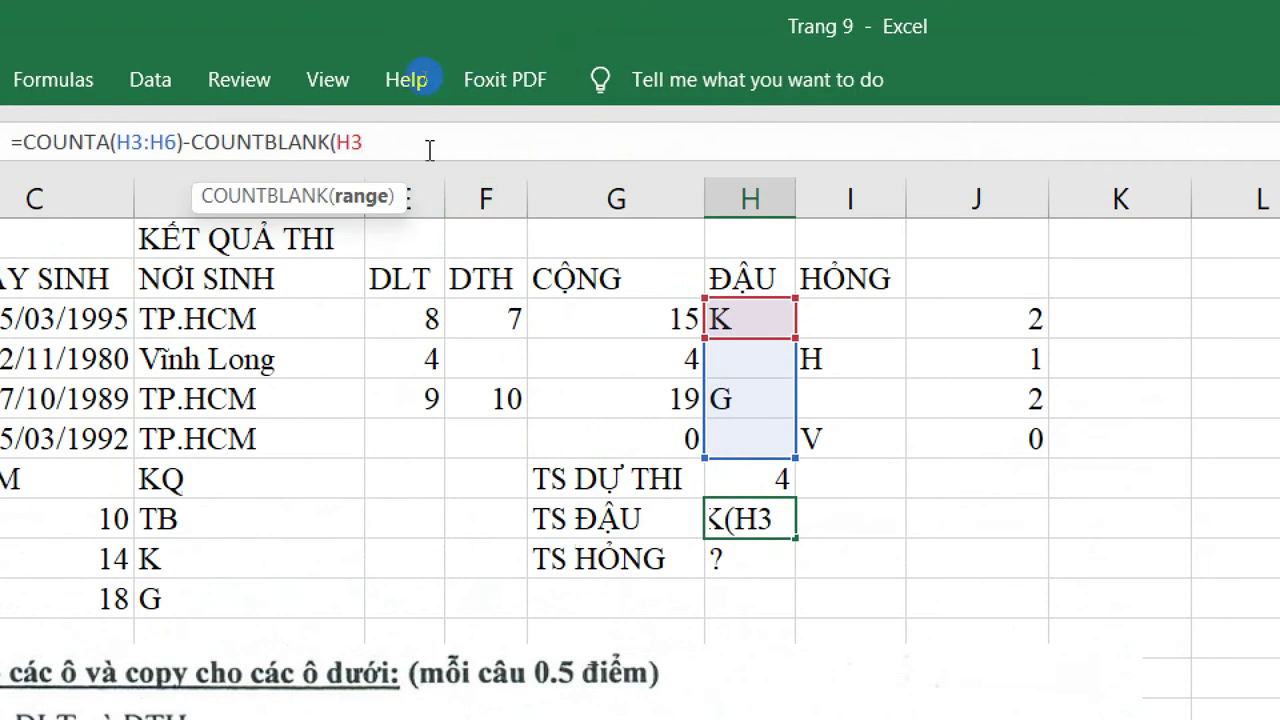
{"action": "type", "text": ":h5"}
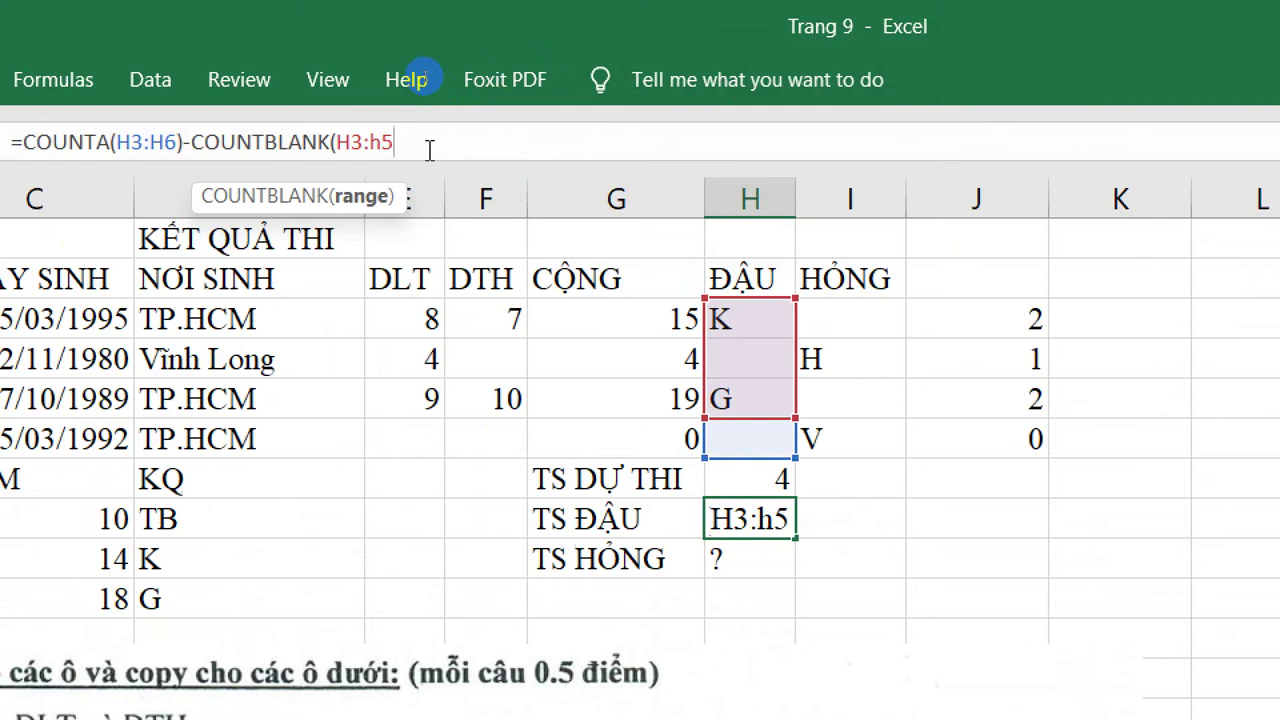
{"action": "key", "text": "BackSpace"}
{"action": "type", "text": "6)"}
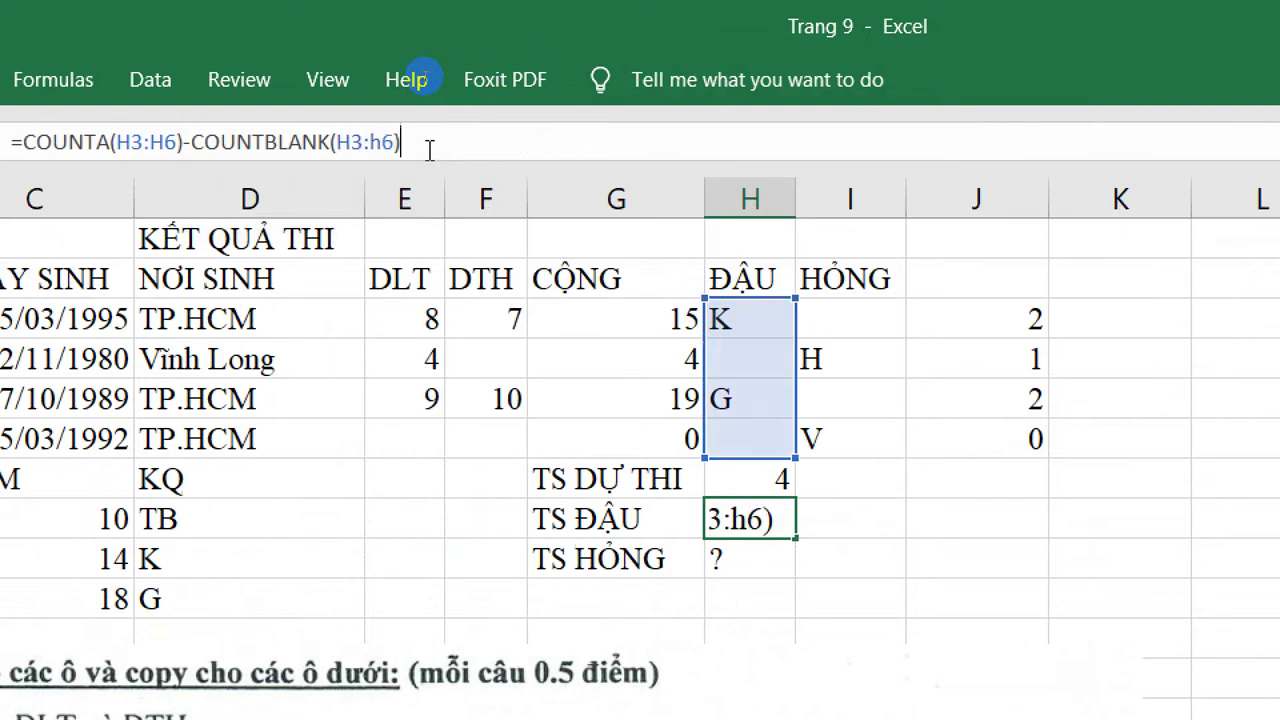
{"action": "key", "text": "Return"}
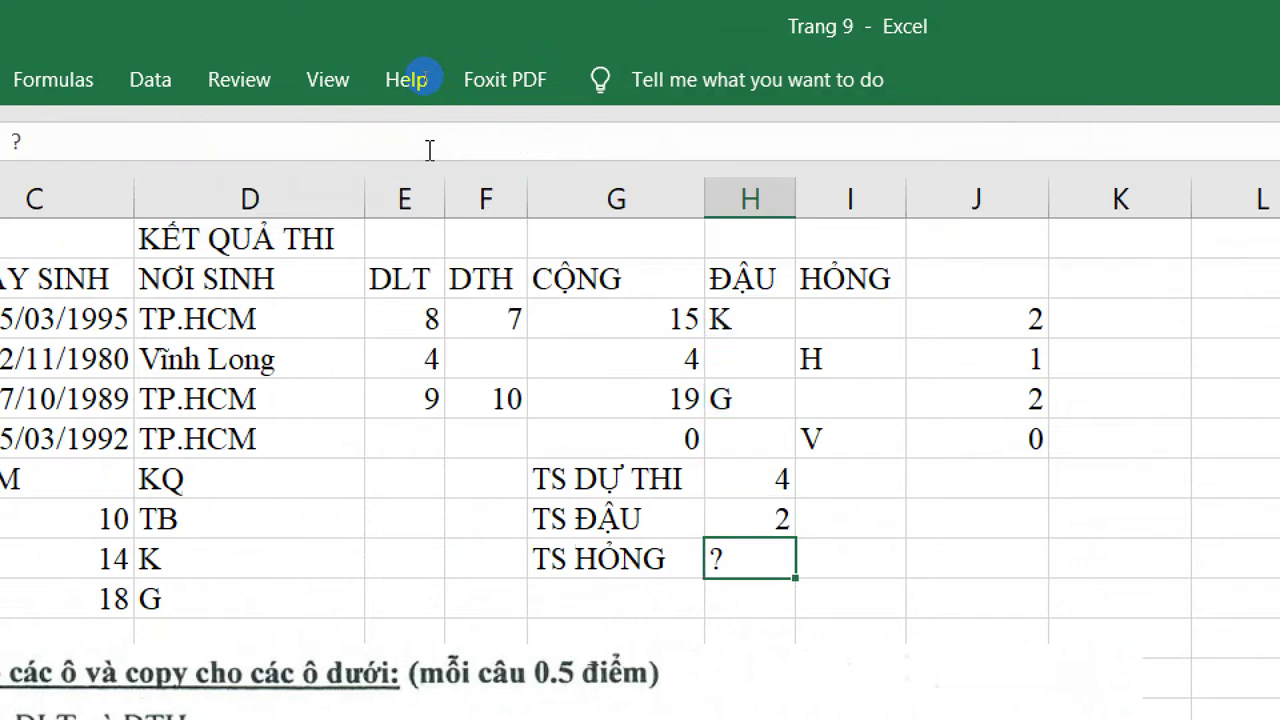
Begin the TS HỎNG formula in H9 with COUNTA over the HỎNG results in I3:I6
{"action": "left_click", "coordinate": [750, 320]}
{"action": "left_click", "coordinate": [890, 321]}
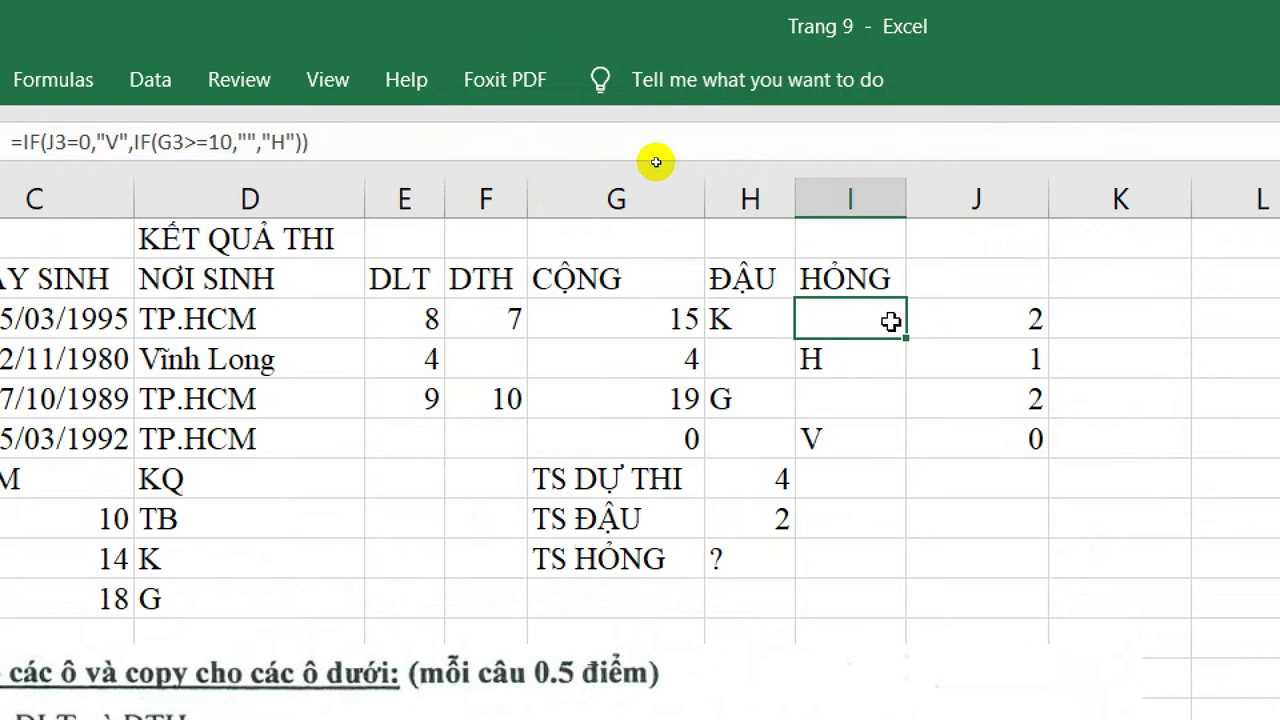
{"action": "left_click", "coordinate": [737, 562]}
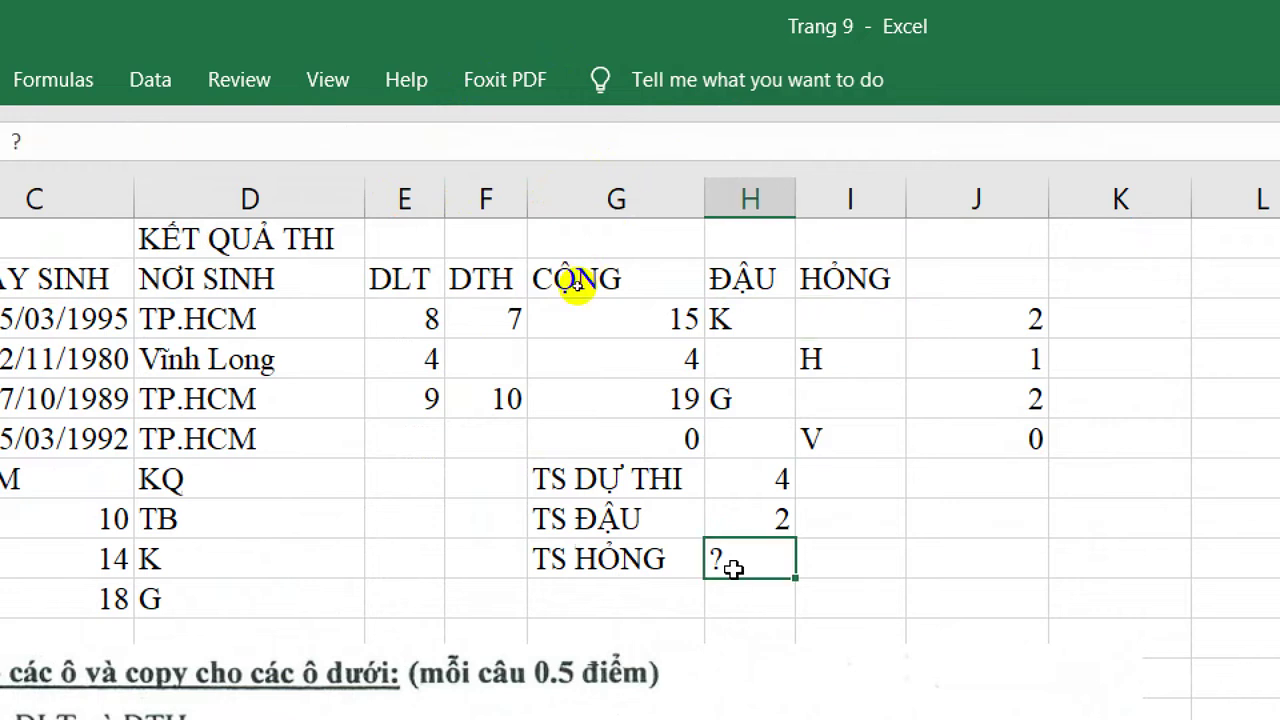
{"action": "type", "text": "=co"}
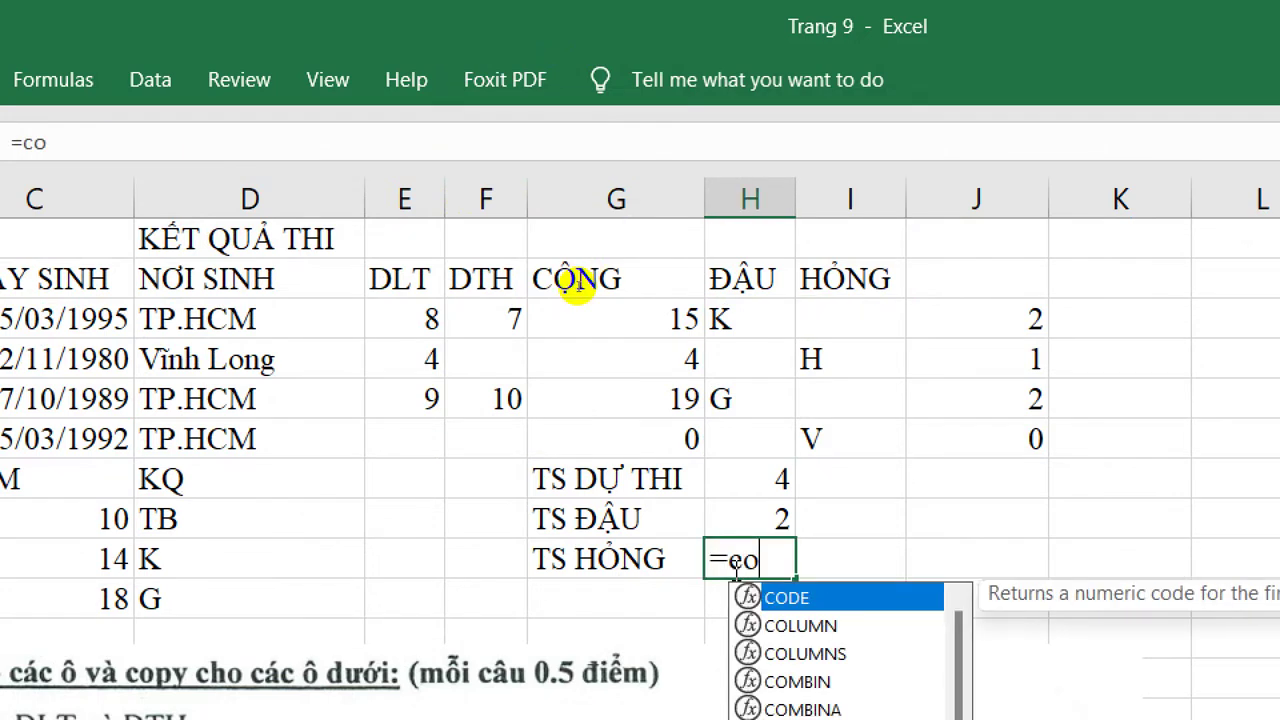
{"action": "key", "text": "BackSpace"}
{"action": "key", "text": "BackSpace"}
{"action": "type", "text": "coun"}
{"action": "key", "text": "Down"}
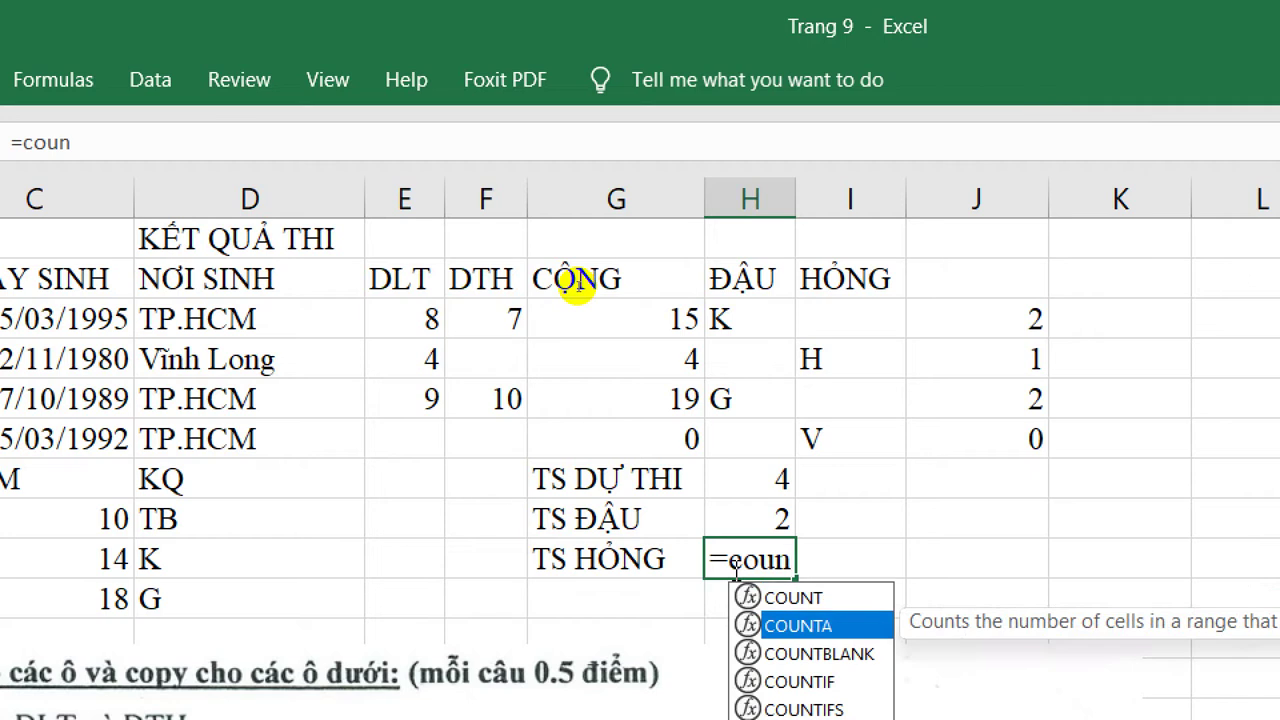
{"action": "key", "text": "Tab"}
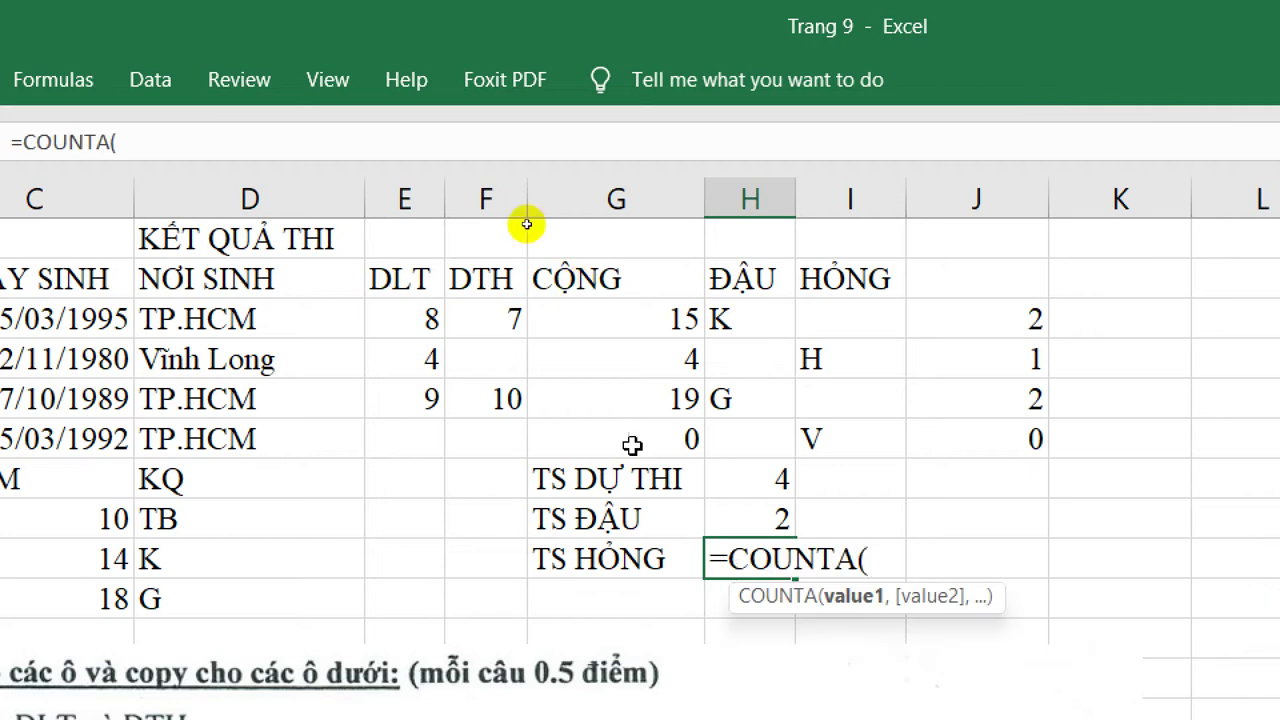
{"action": "left_click_drag", "start_coordinate": [848, 314], "coordinate": [831, 458]}
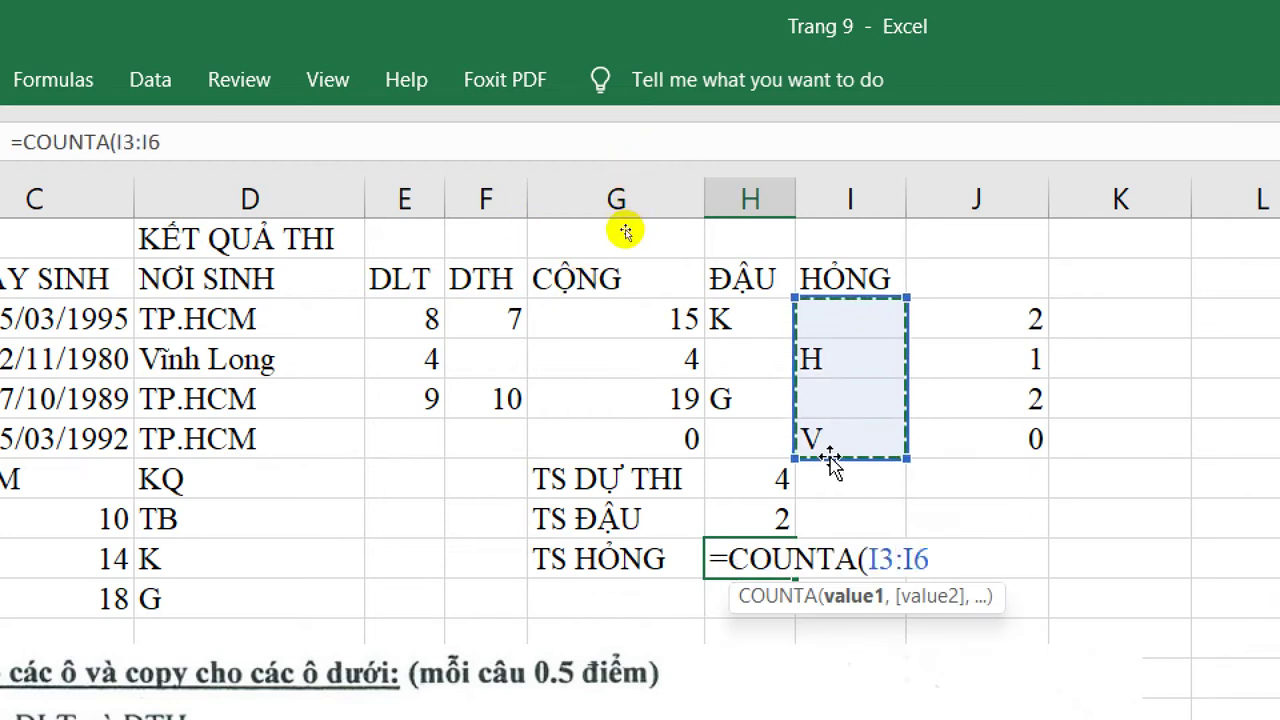
Extend the TS HỎNG formula in H9 by subtracting a COUNTBLANK function from the COUNTA count
{"action": "type", "text": ")-"}
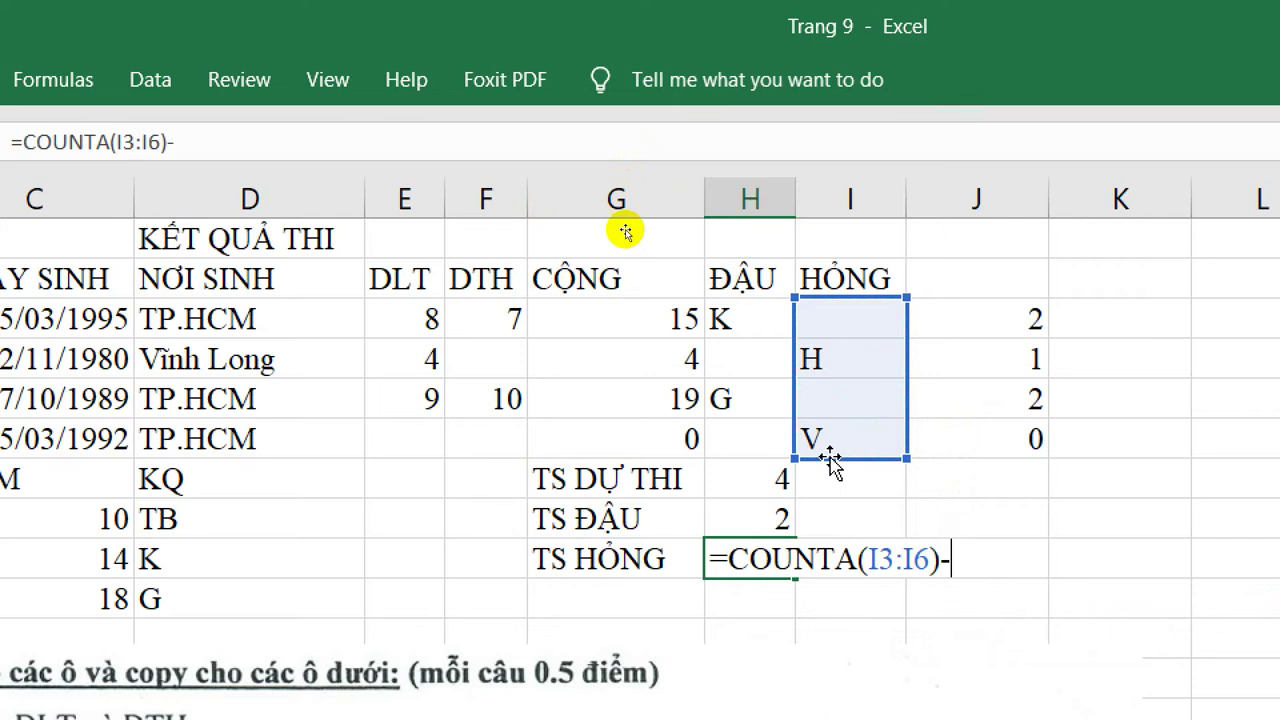
{"action": "type", "text": "cp"}
{"action": "key", "text": "BackSpace"}
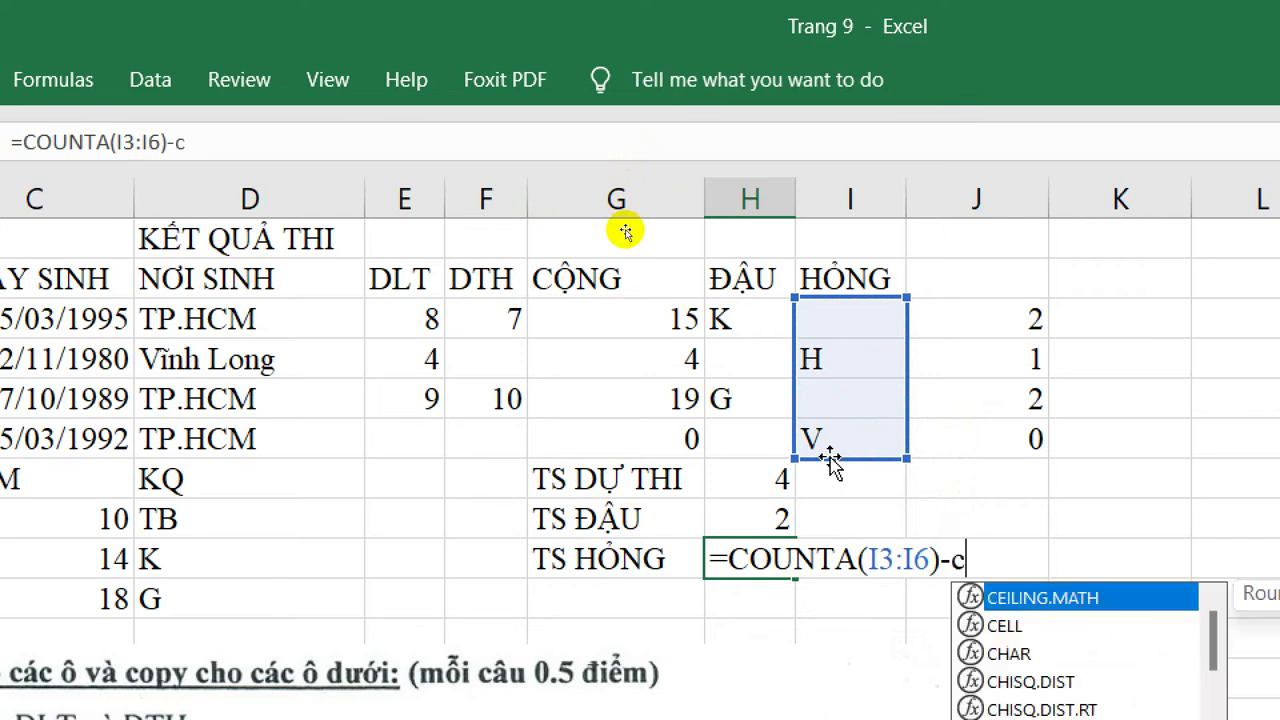
{"action": "type", "text": "oun"}
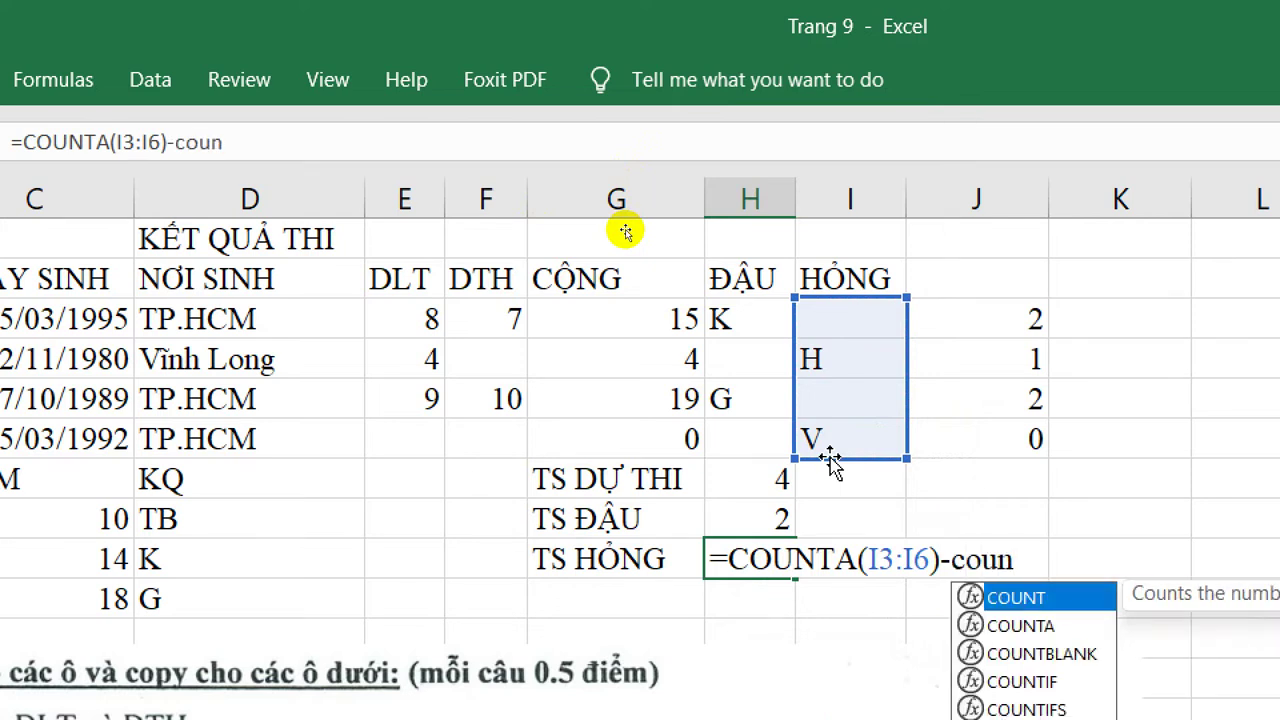
{"action": "key", "text": "Down"}
{"action": "key", "text": "Down"}
{"action": "key", "text": "Tab"}
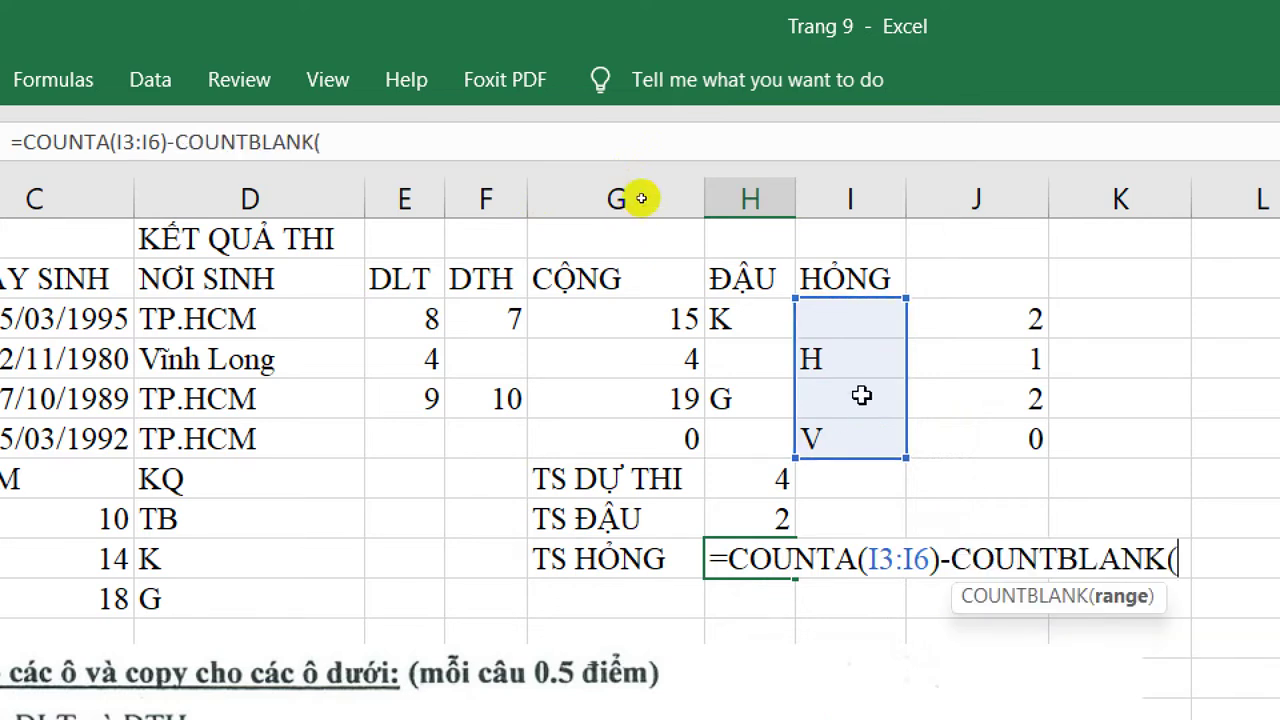
Complete H9 as =COUNTA(I3:I6)-COUNTBLANK(I3:I6), accept the proposed formula correction and check the stored formula
{"action": "left_click_drag", "start_coordinate": [849, 310], "coordinate": [843, 438]}
{"action": "key", "text": "Return"}
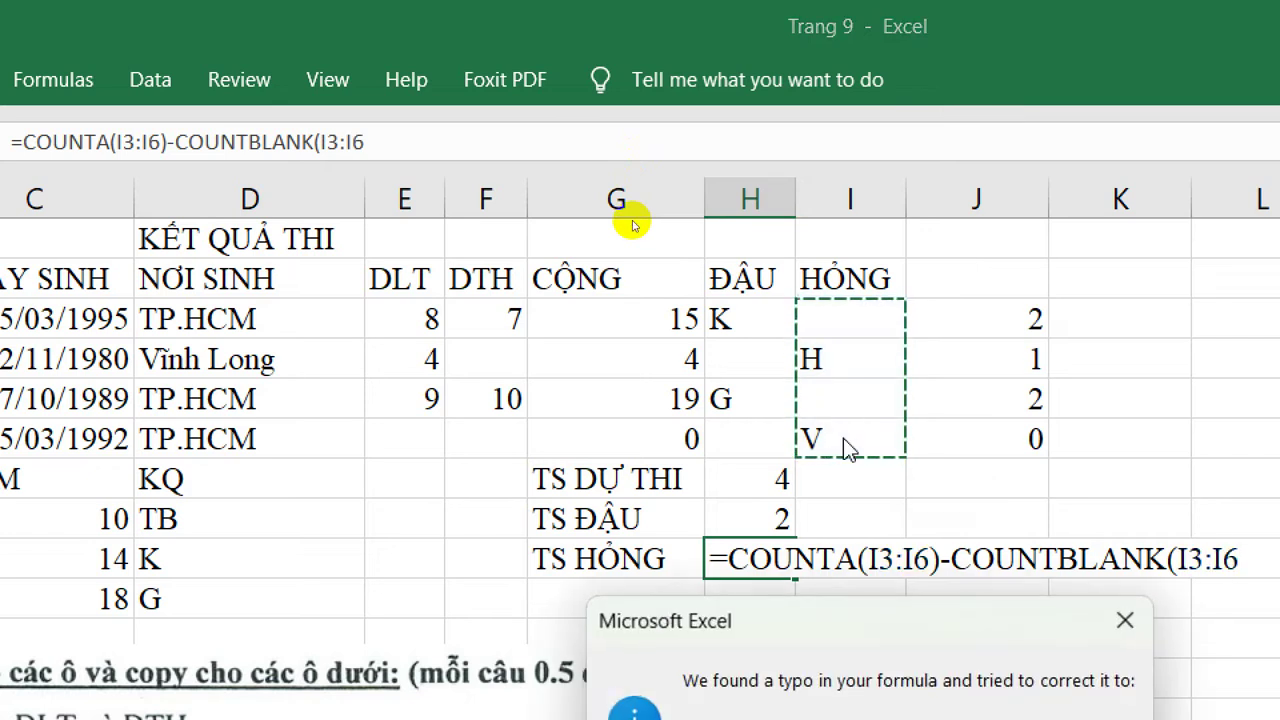
{"action": "key", "text": "Return"}
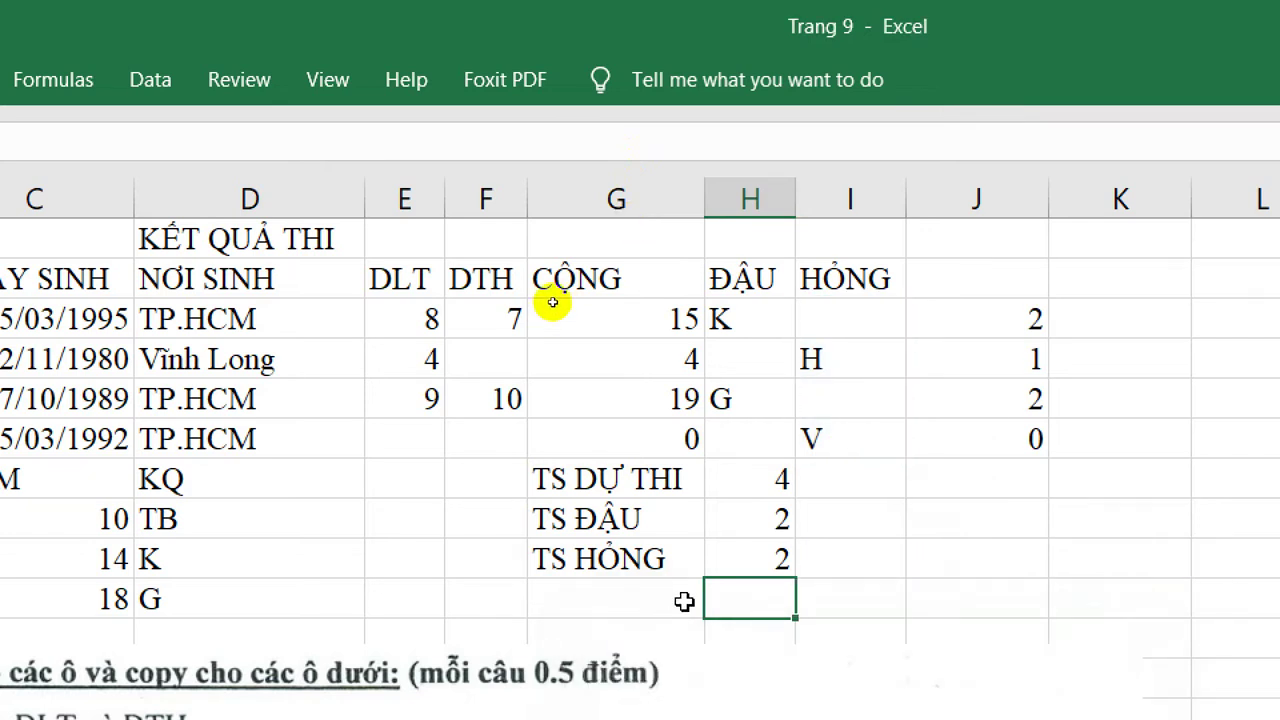
{"action": "left_click", "coordinate": [712, 556]}
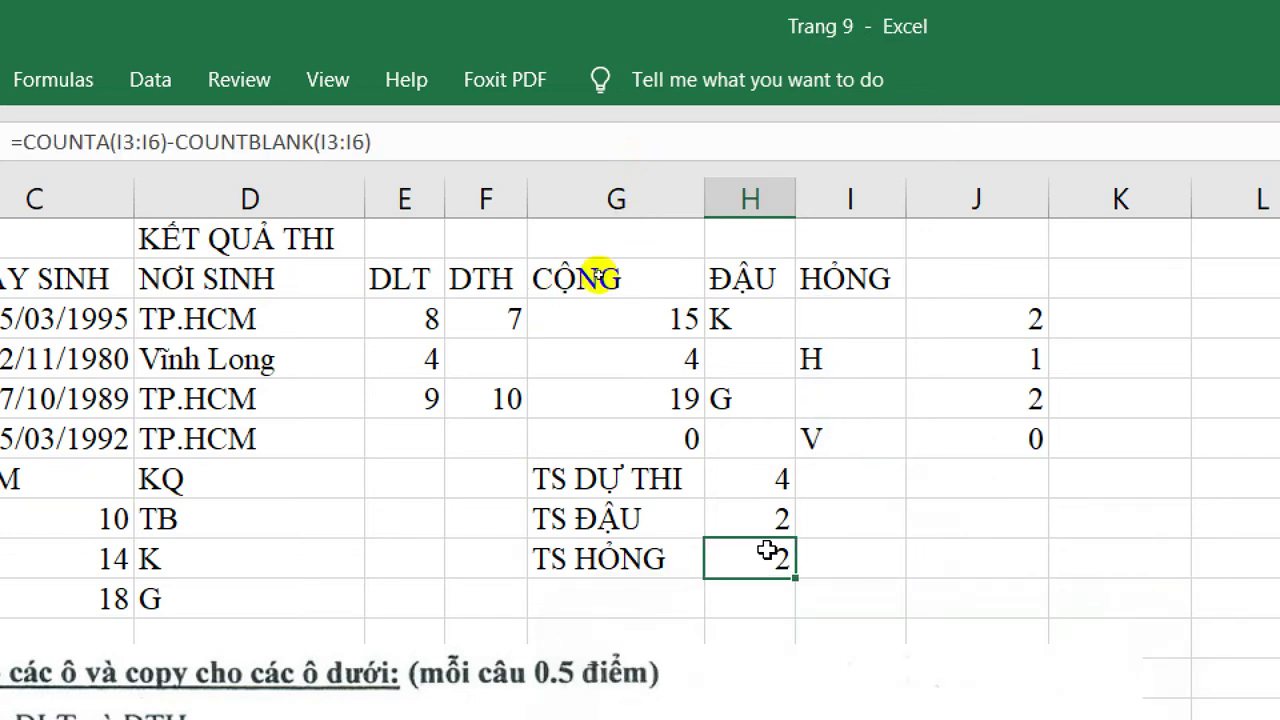
{"action": "left_click", "coordinate": [891, 505]}
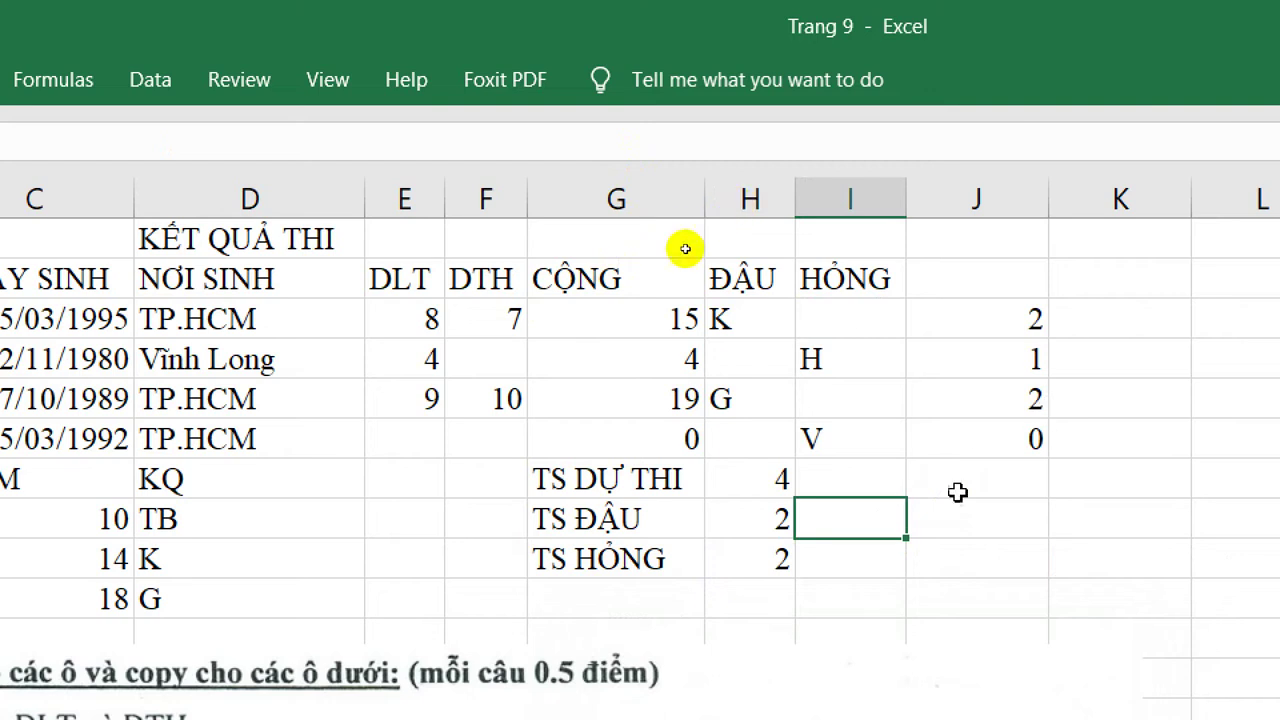
Replace the TS HỎNG formula in H9 with =COUNTIF(I3:I6,"H")
{"action": "left_click", "coordinate": [770, 556]}
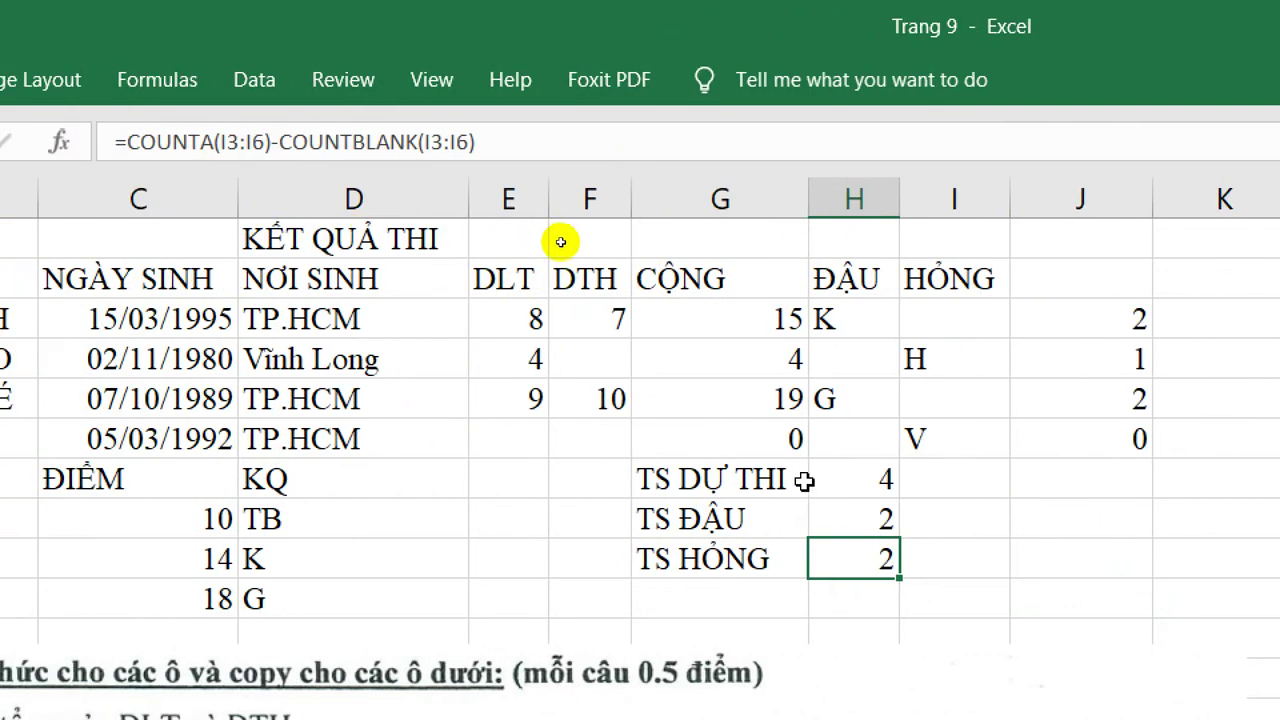
{"action": "type", "text": "=cou"}
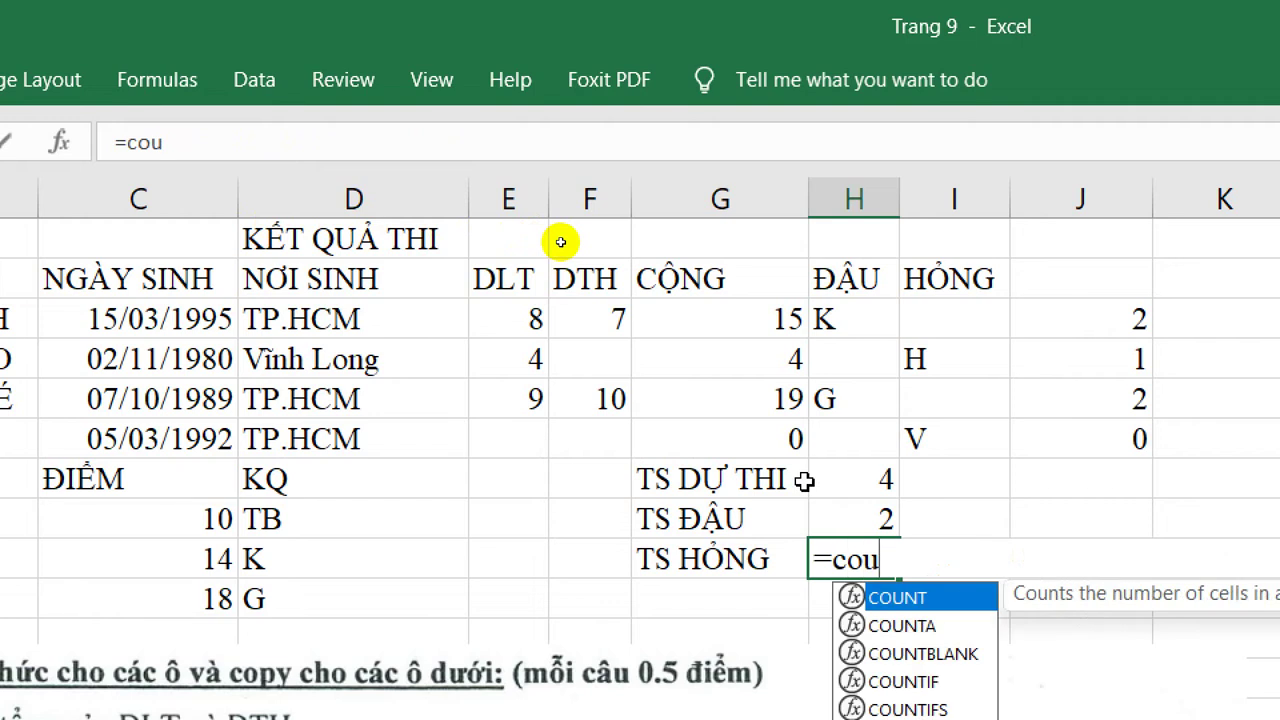
{"action": "key", "text": "Down"}
{"action": "key", "text": "Down"}
{"action": "key", "text": "Down"}
{"action": "key", "text": "Tab"}
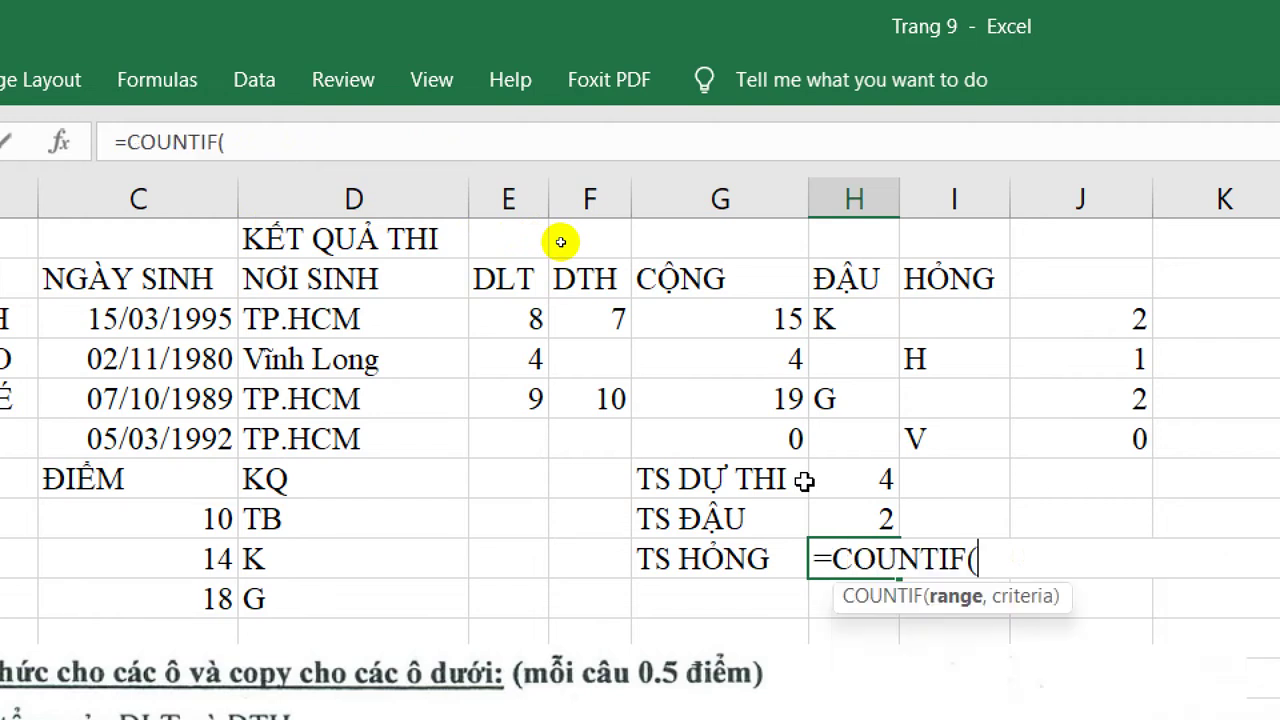
{"action": "left_click_drag", "start_coordinate": [917, 329], "coordinate": [943, 446]}
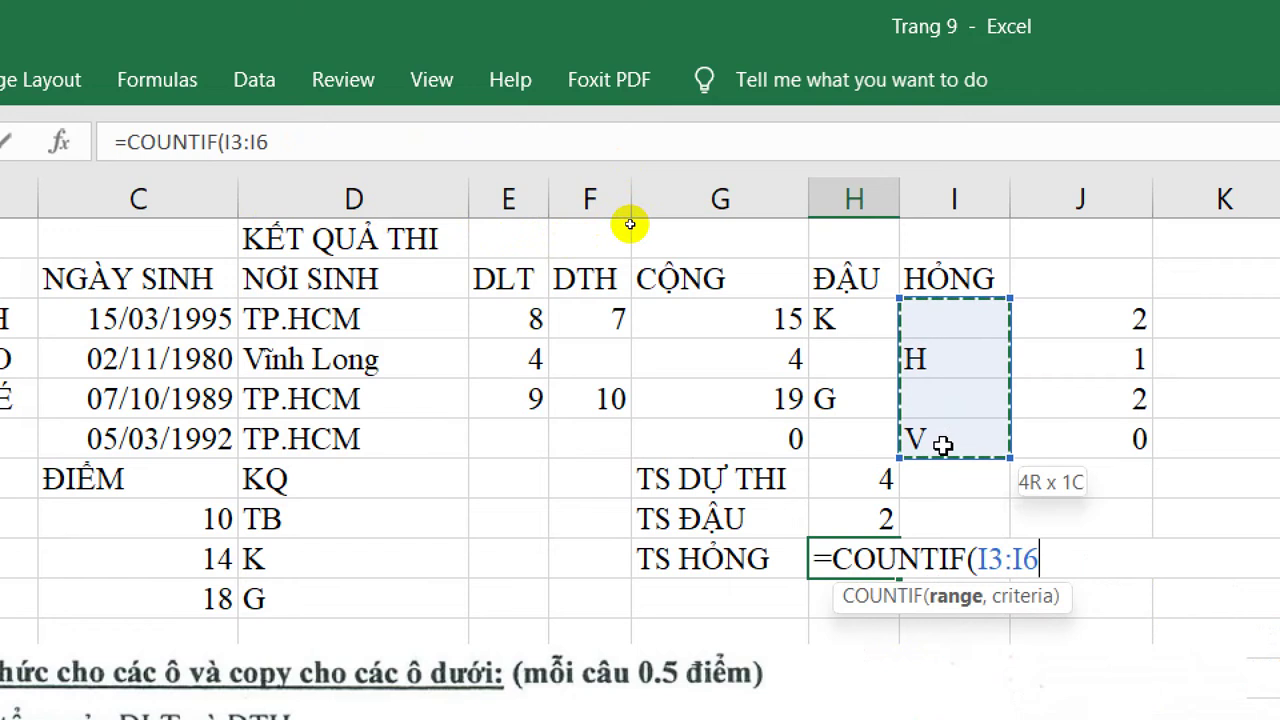
{"action": "type", "text": ",\"H"}
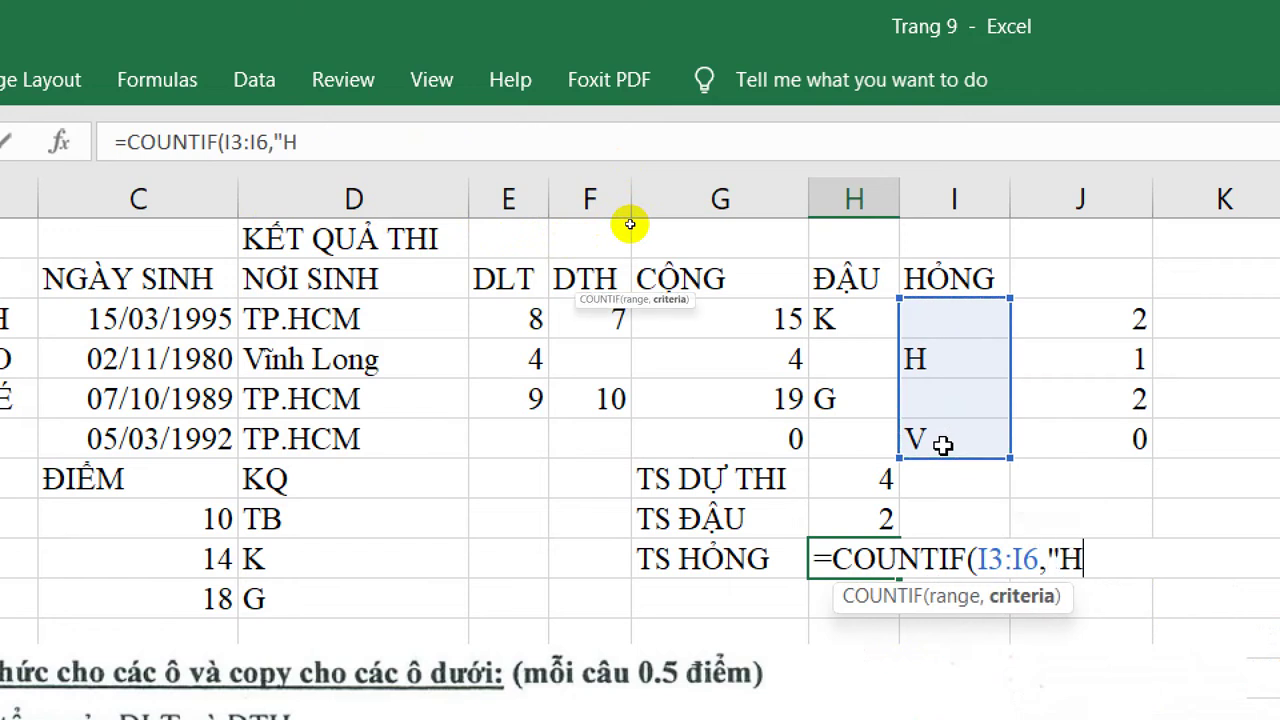
{"action": "type", "text": "\")"}
{"action": "key", "text": "Return"}
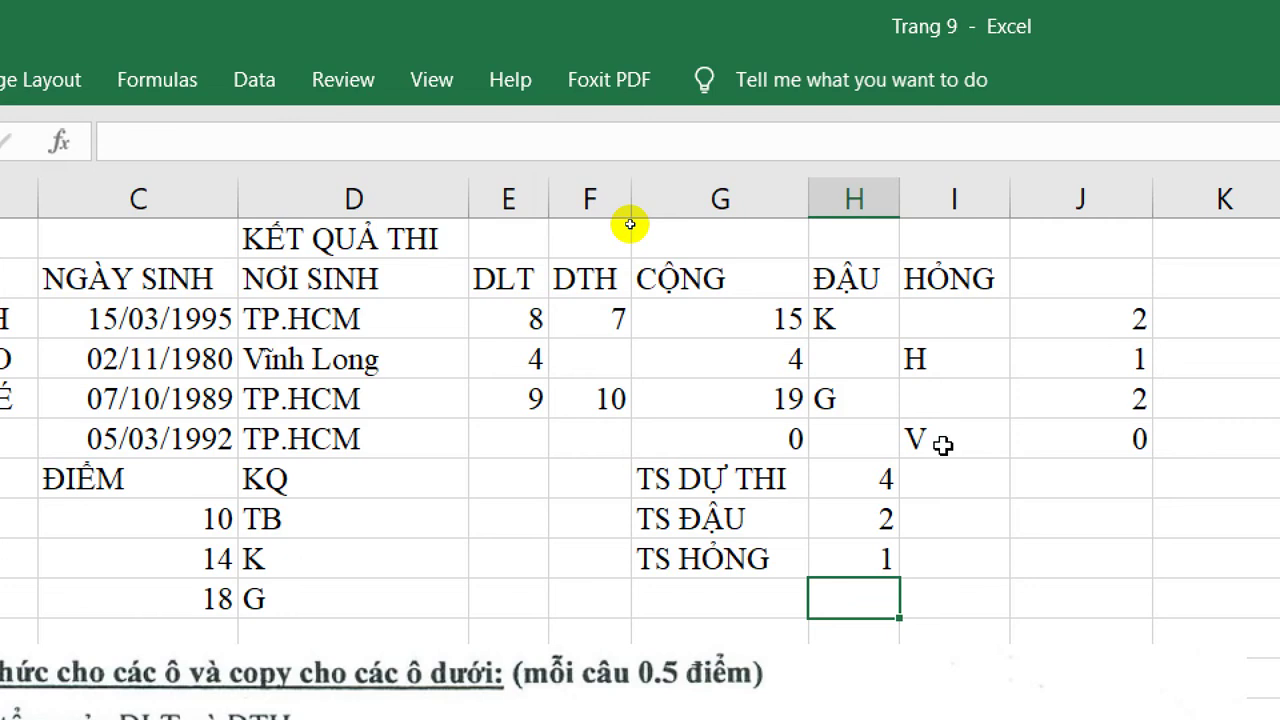
Review the formulas in the ĐẬU and HỎNG result columns and in the TS ĐẬU and TS HỎNG totals H8:H9
{"action": "left_click", "coordinate": [858, 442]}
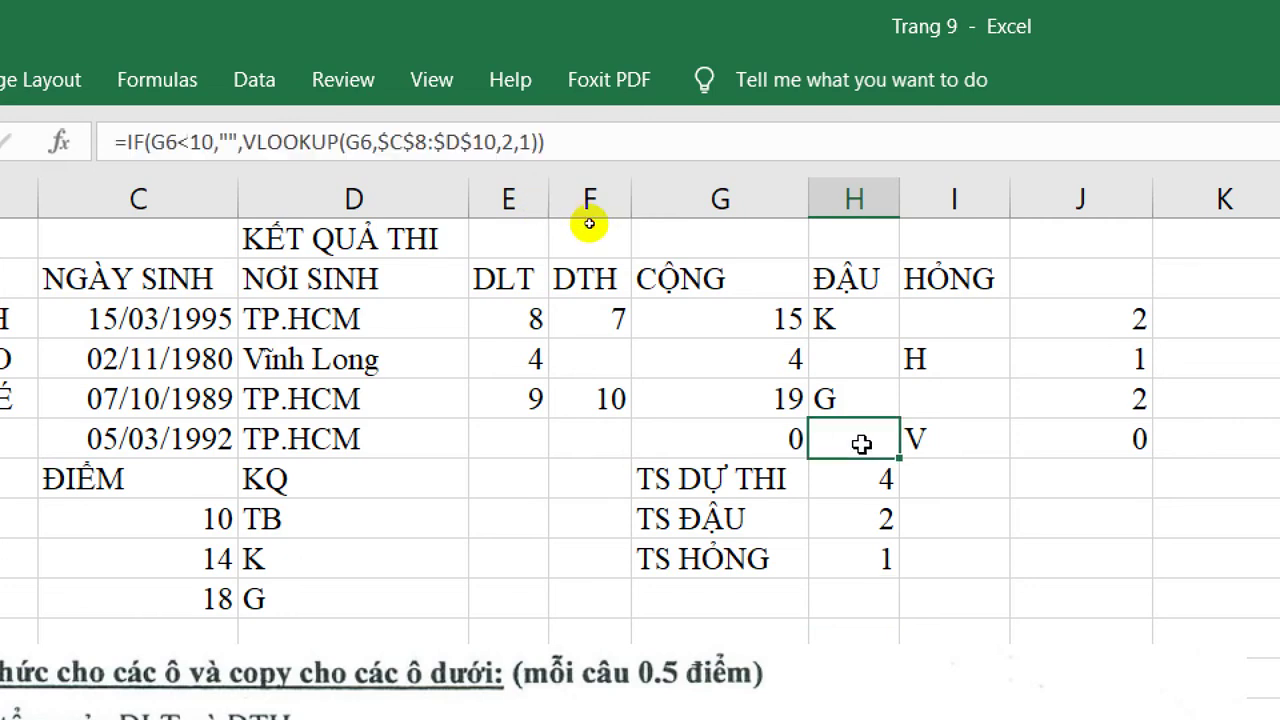
{"action": "left_click", "coordinate": [852, 318]}
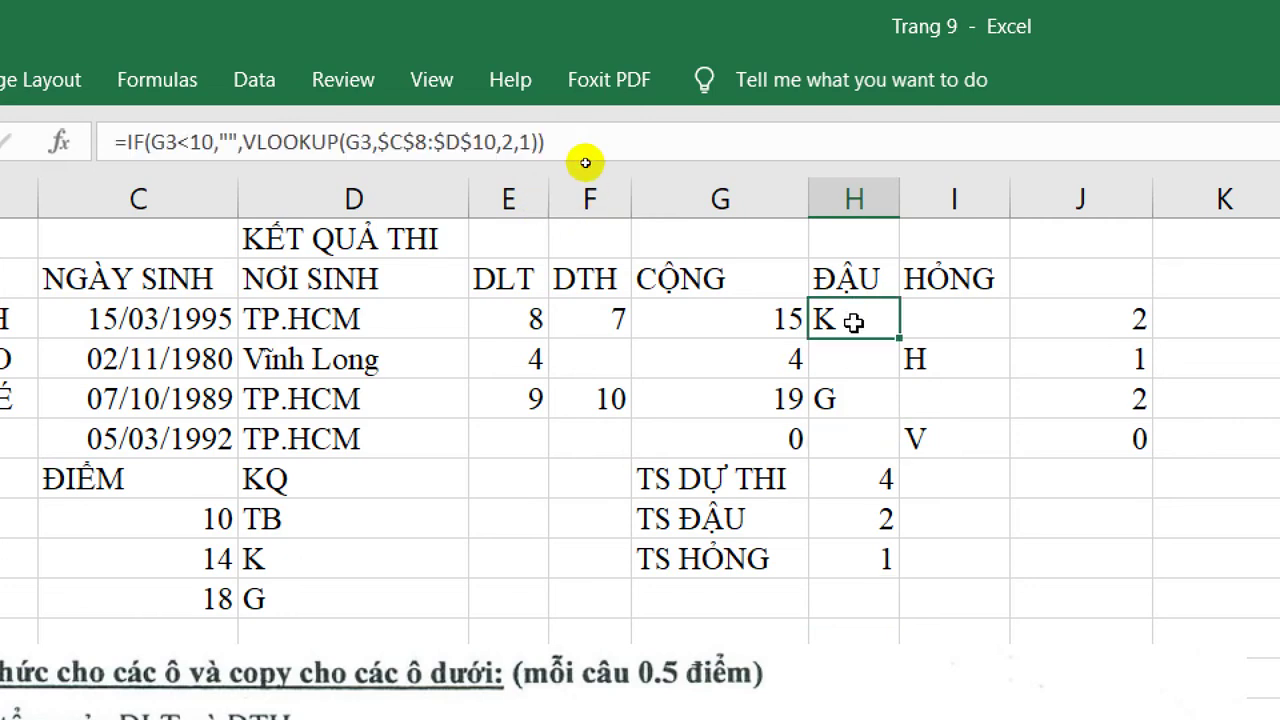
{"action": "left_click", "coordinate": [849, 354]}
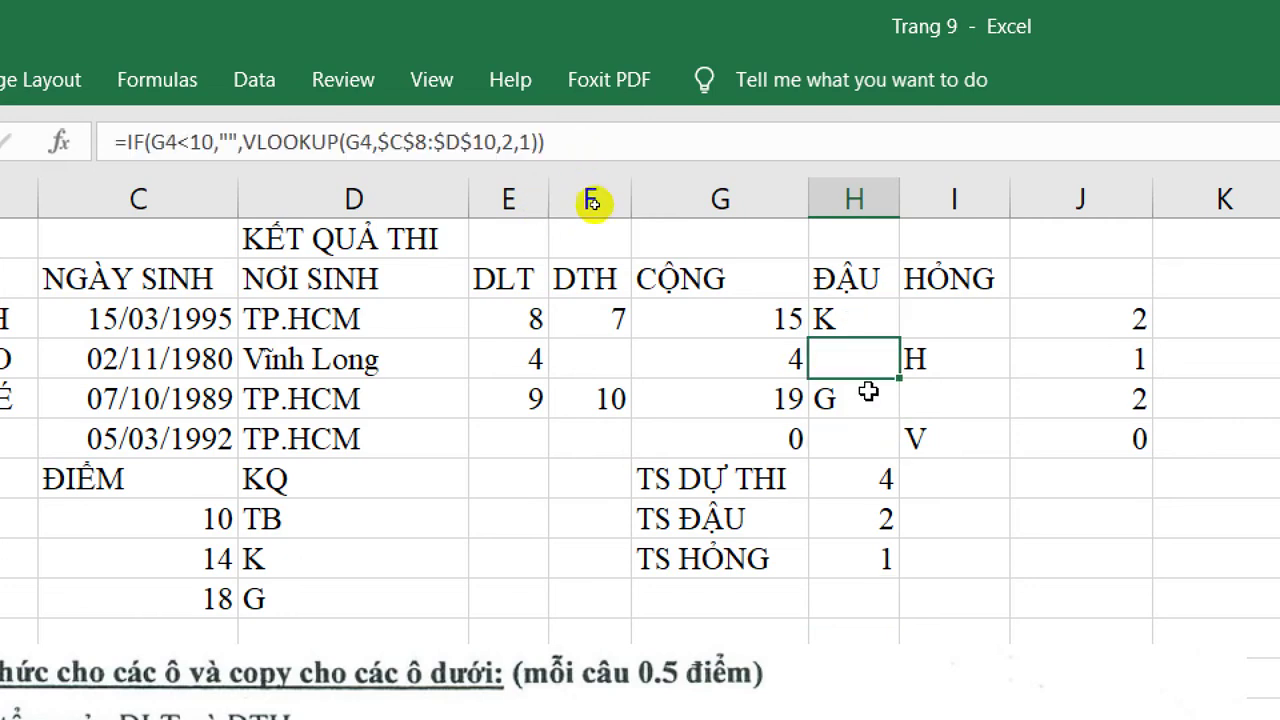
{"action": "left_click", "coordinate": [853, 530]}
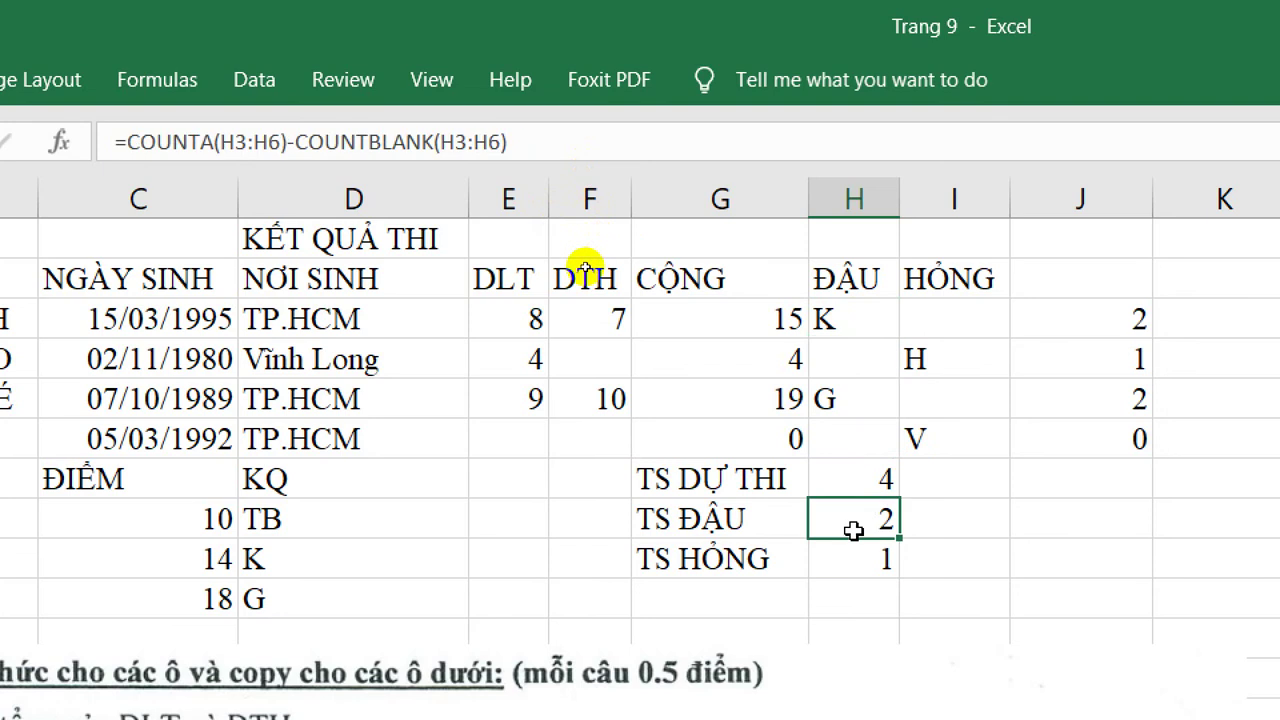
{"action": "left_click", "coordinate": [945, 450]}
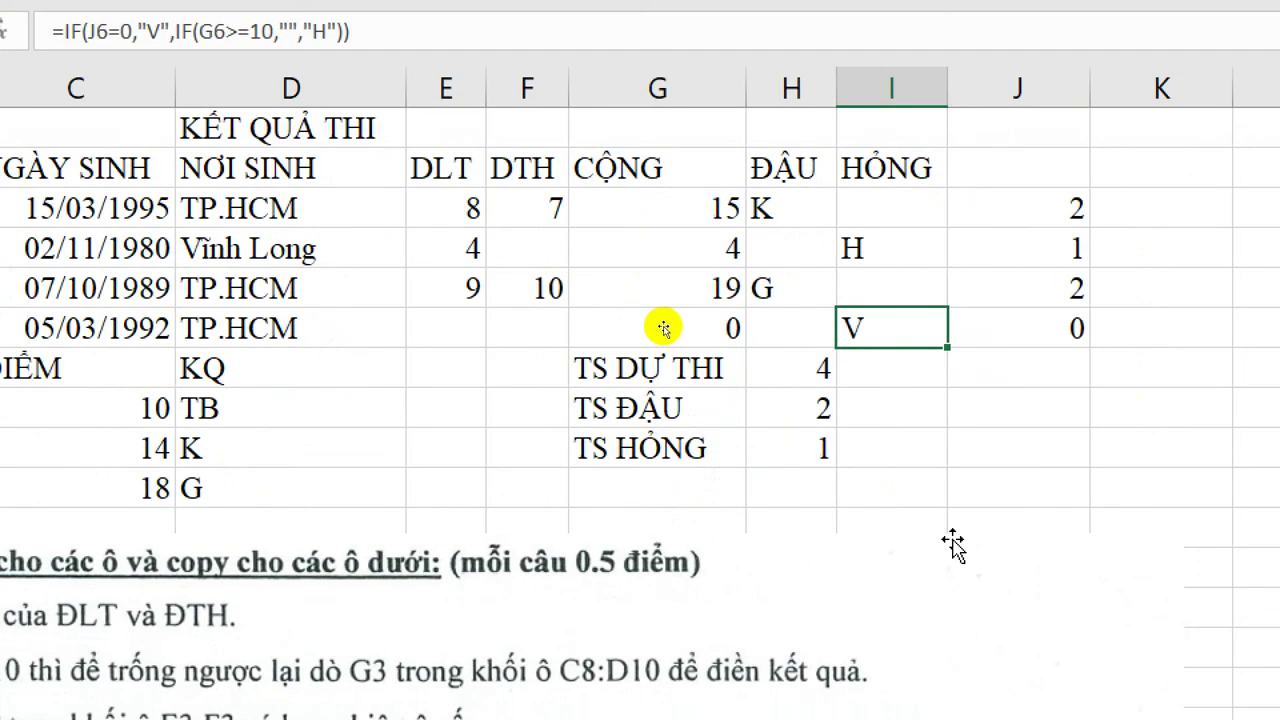
{"action": "left_click", "coordinate": [790, 425]}
{"action": "left_click_drag", "start_coordinate": [790, 430], "coordinate": [790, 447]}
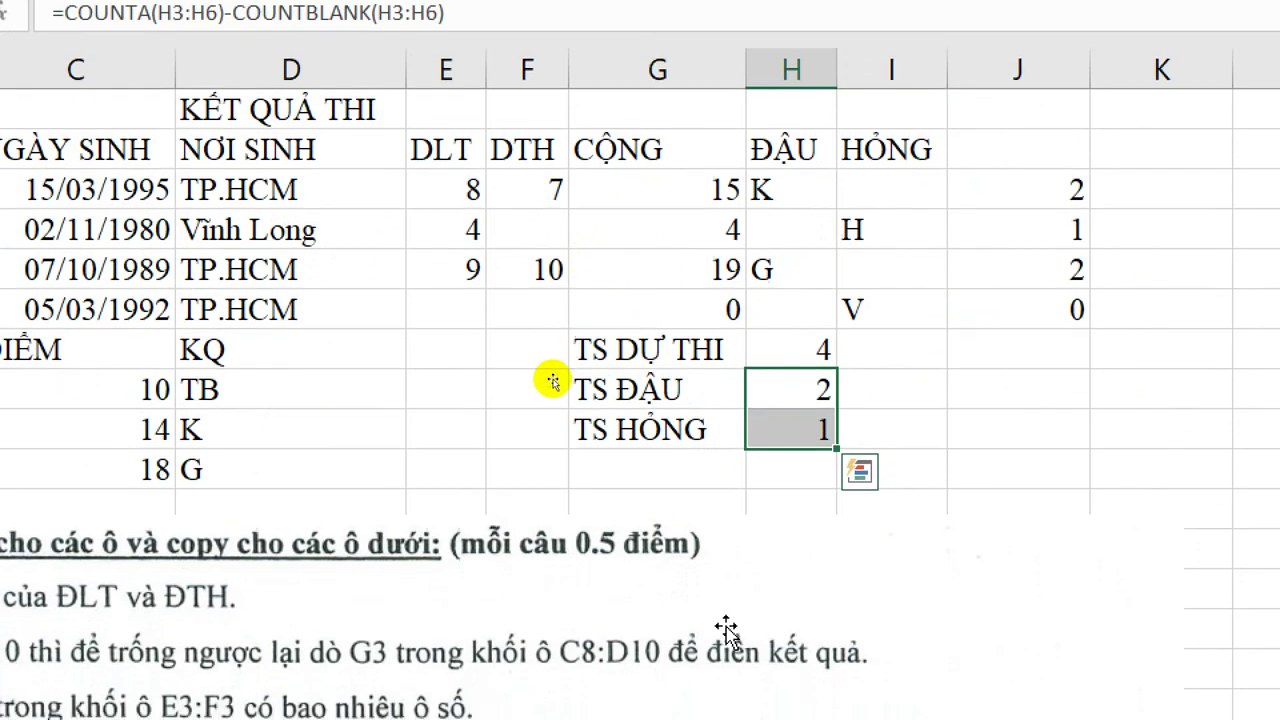
{"action": "left_click", "coordinate": [776, 420]}
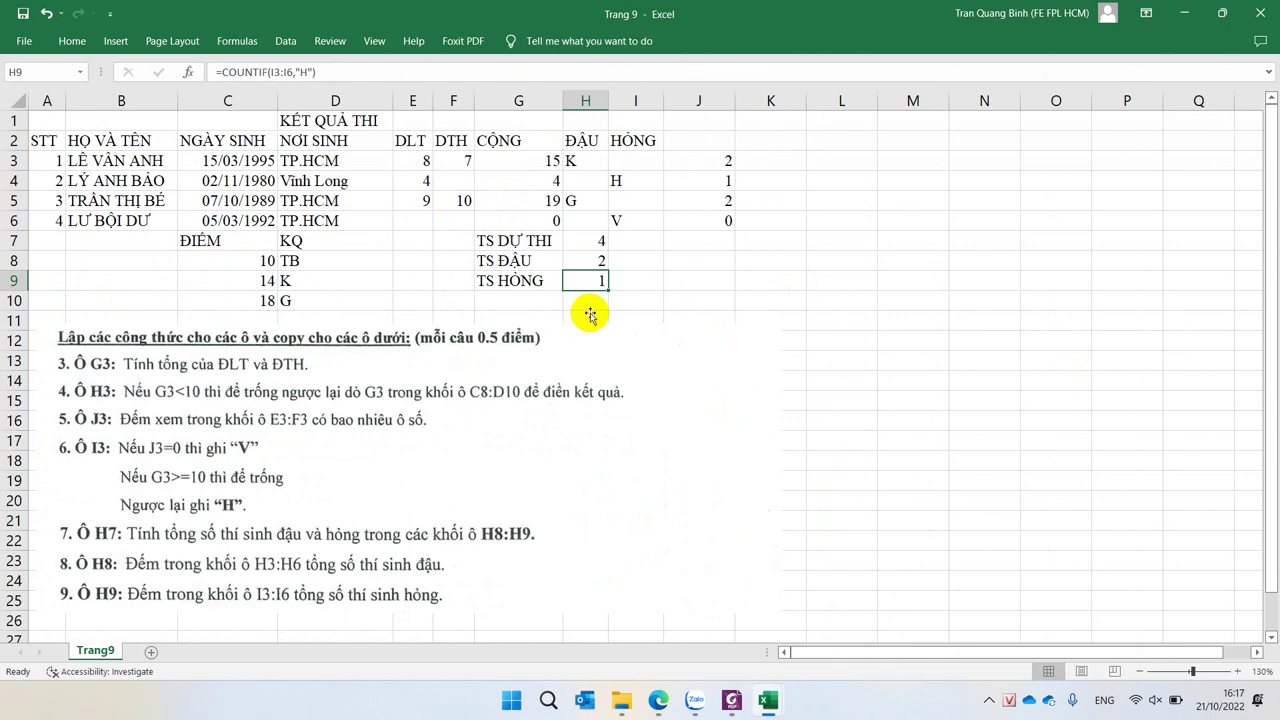
{"action": "left_click", "coordinate": [991, 702]}
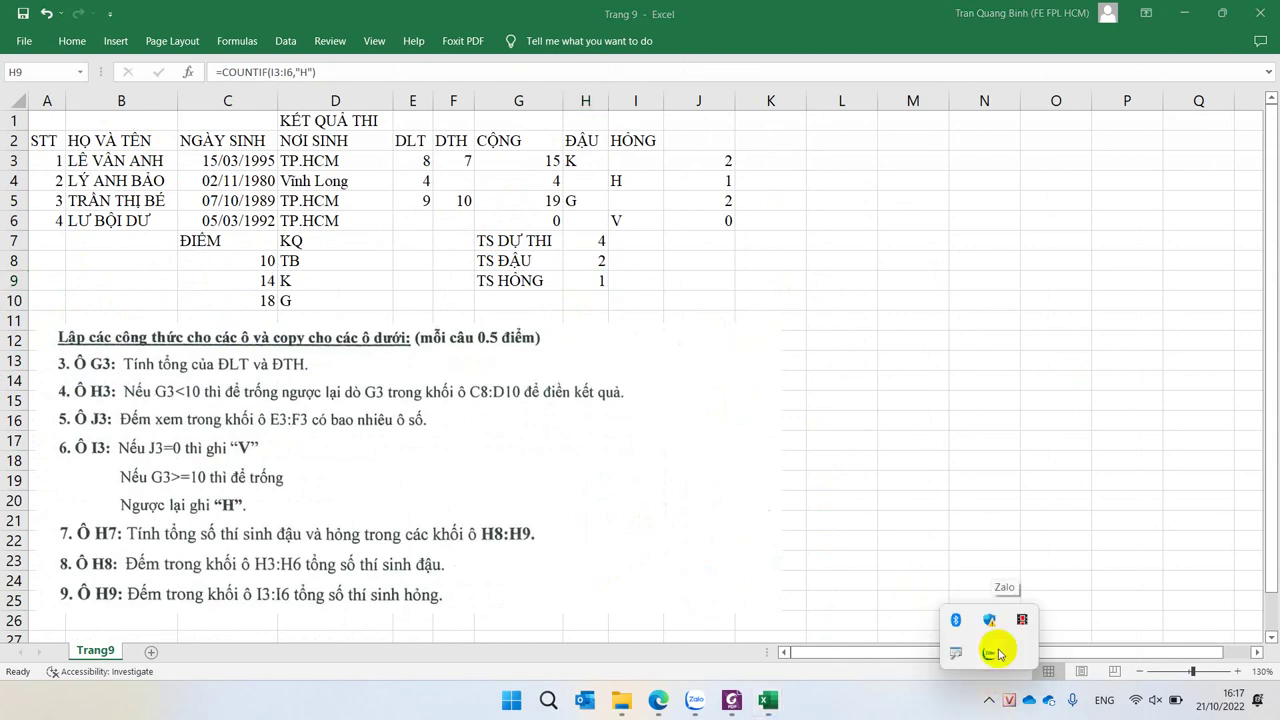